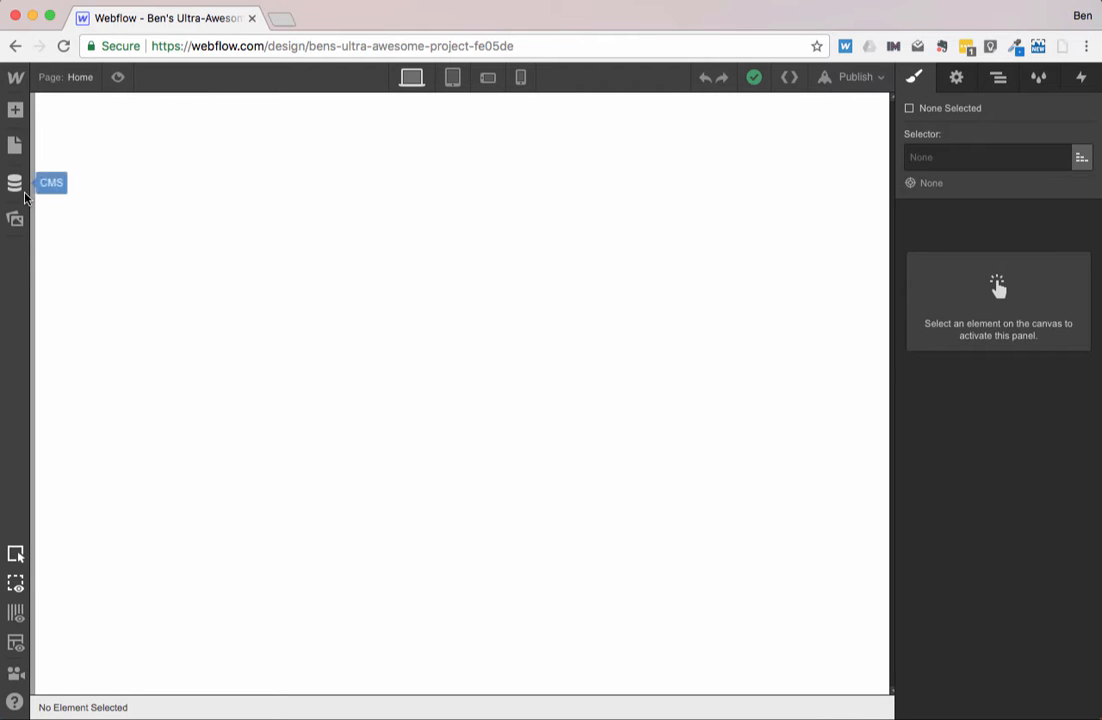
- Start a new CMS collection from the Blog Posts template and review its default fields
{"action": "left_click", "coordinate": [22, 196]}
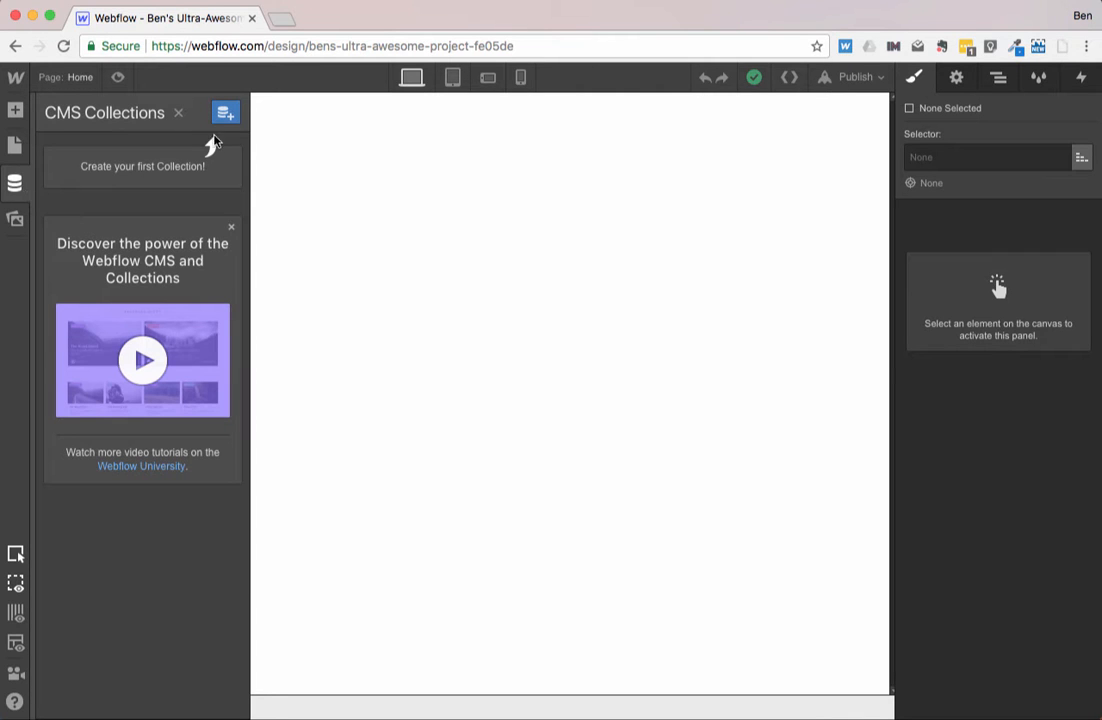
{"action": "left_click", "coordinate": [224, 113]}
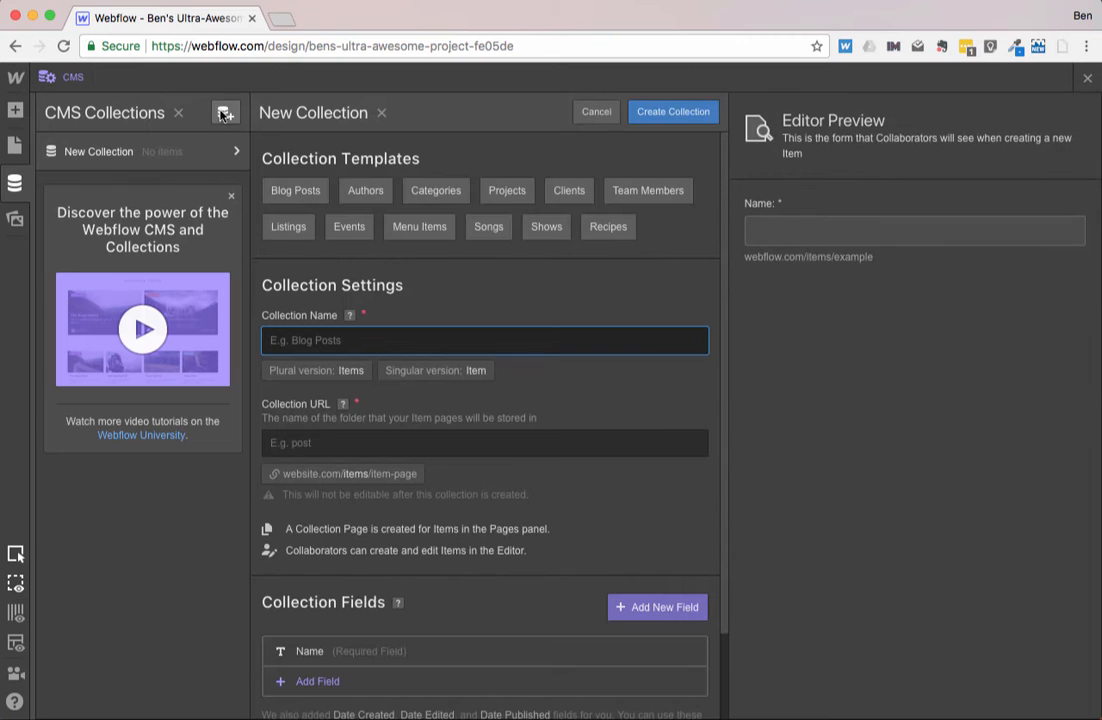
{"action": "left_click", "coordinate": [296, 191]}
{"action": "scroll", "coordinate": [390, 216], "scroll_direction": "down", "scroll_amount": 3}
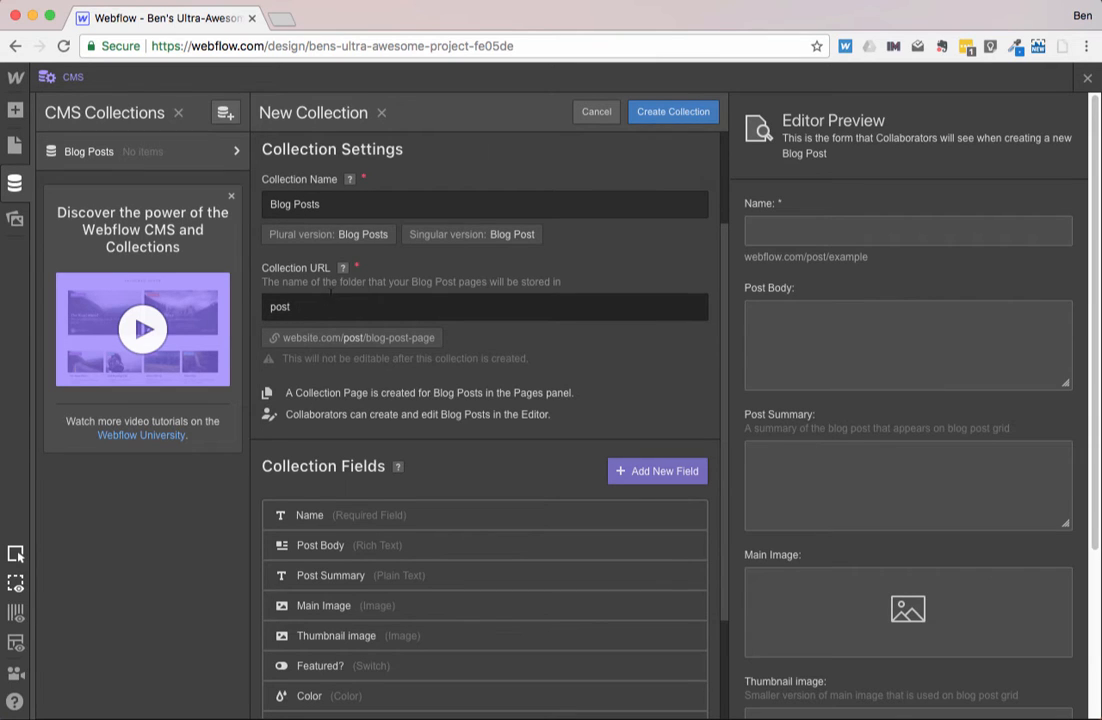
{"action": "scroll", "coordinate": [330, 287], "scroll_direction": "down", "scroll_amount": 3}
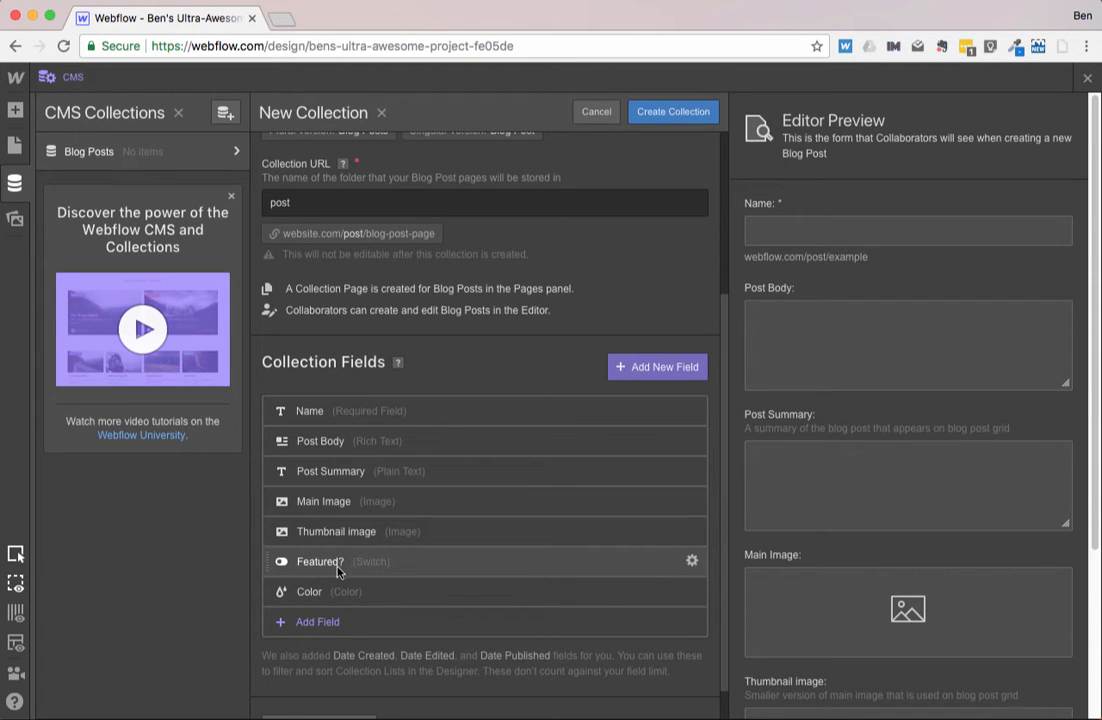
{"action": "scroll", "coordinate": [817, 553], "scroll_direction": "down", "scroll_amount": 3}
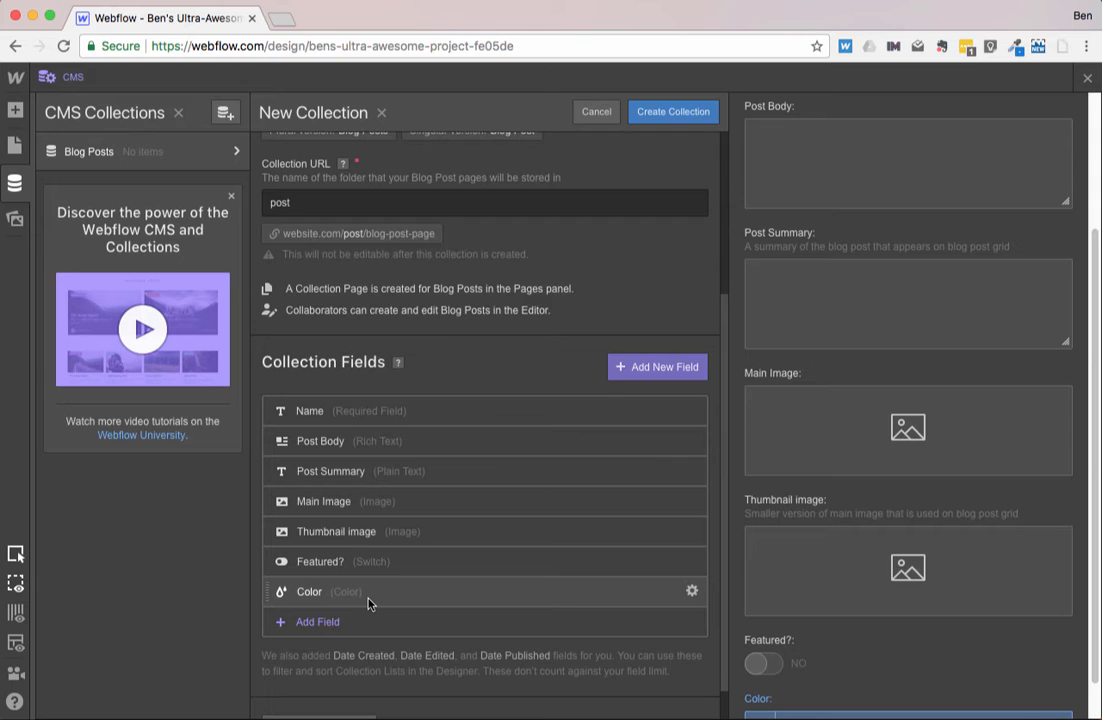
{"action": "scroll", "coordinate": [369, 602], "scroll_direction": "up", "scroll_amount": 2}
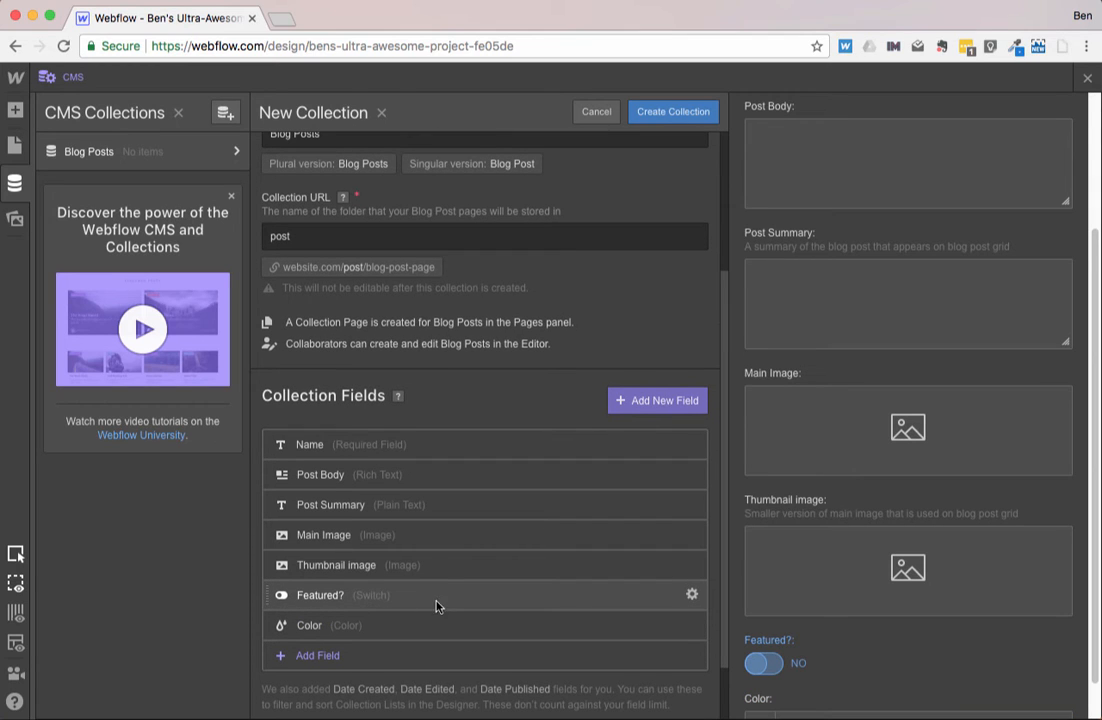
- Remove the Featured? and Color fields from the Blog Posts collection and create the collection
{"action": "left_click", "coordinate": [691, 596]}
{"action": "left_click", "coordinate": [566, 568]}
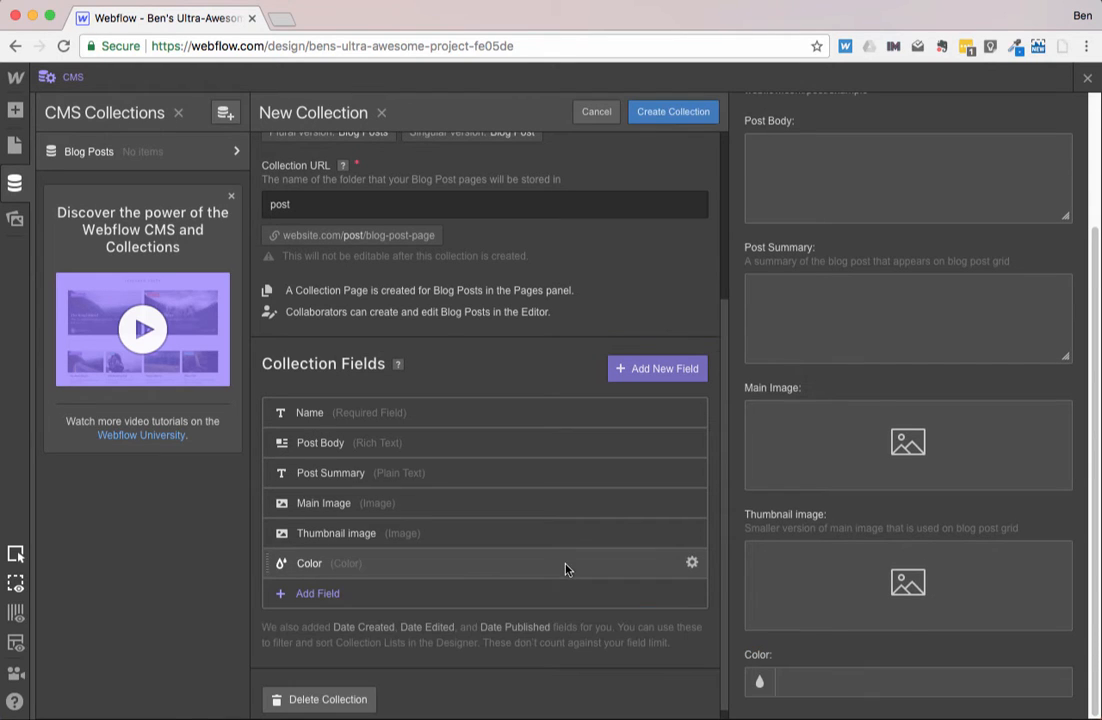
{"action": "left_click", "coordinate": [691, 562]}
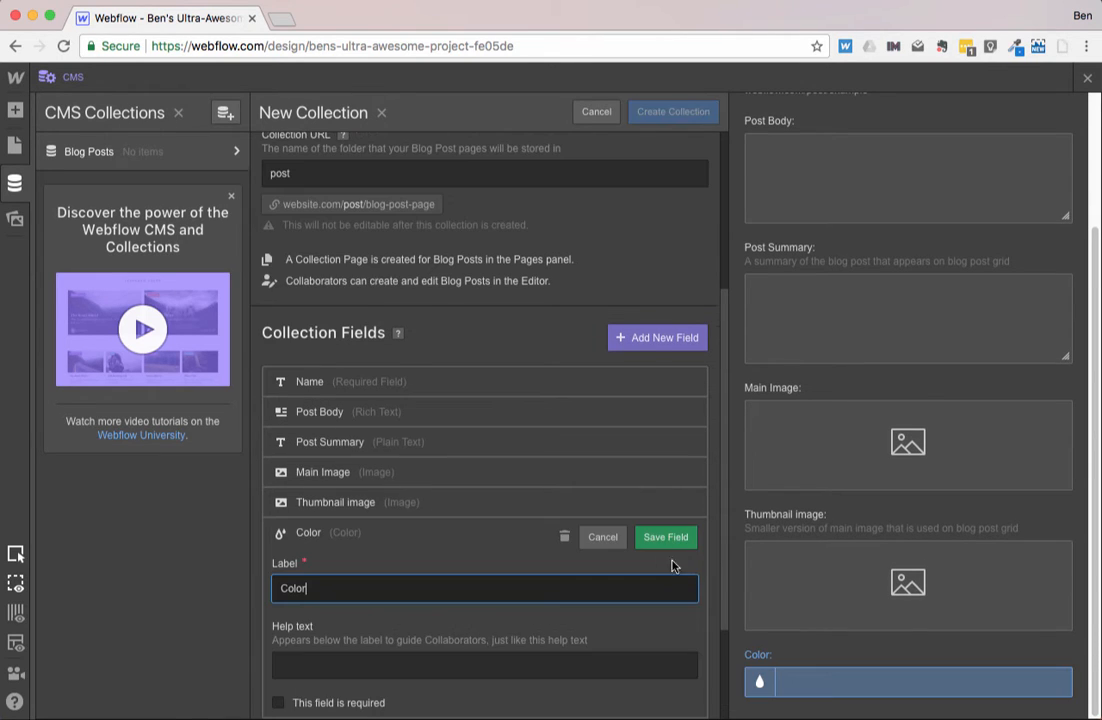
{"action": "left_click", "coordinate": [565, 538]}
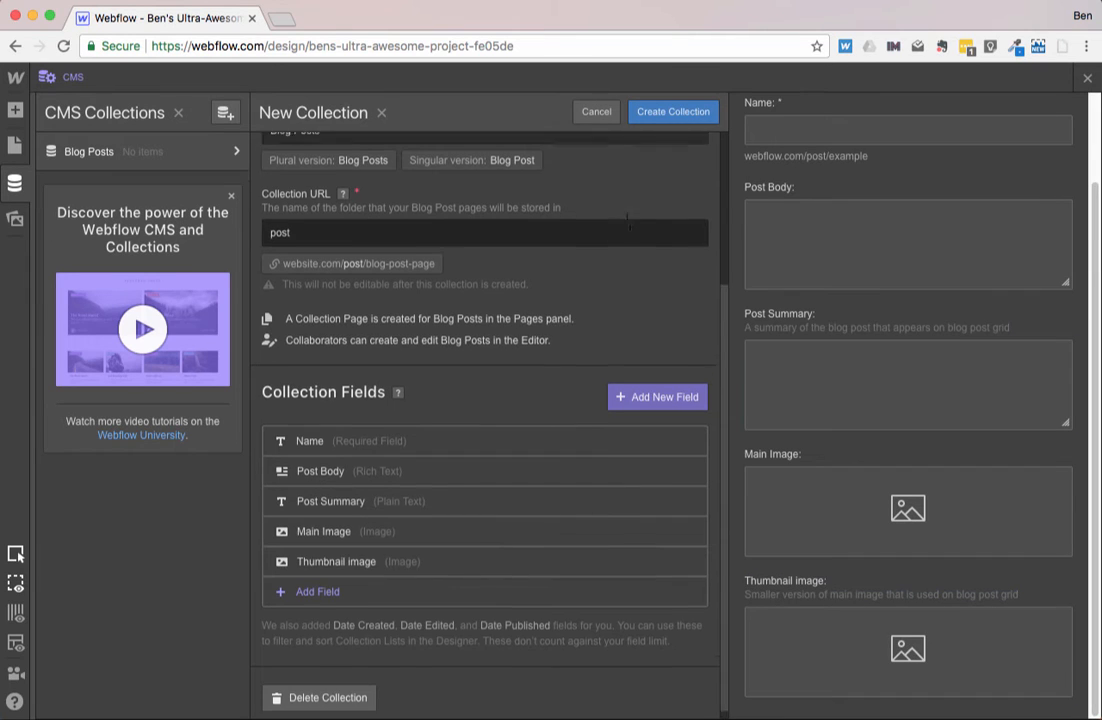
{"action": "scroll", "coordinate": [625, 223], "scroll_direction": "up", "scroll_amount": 5}
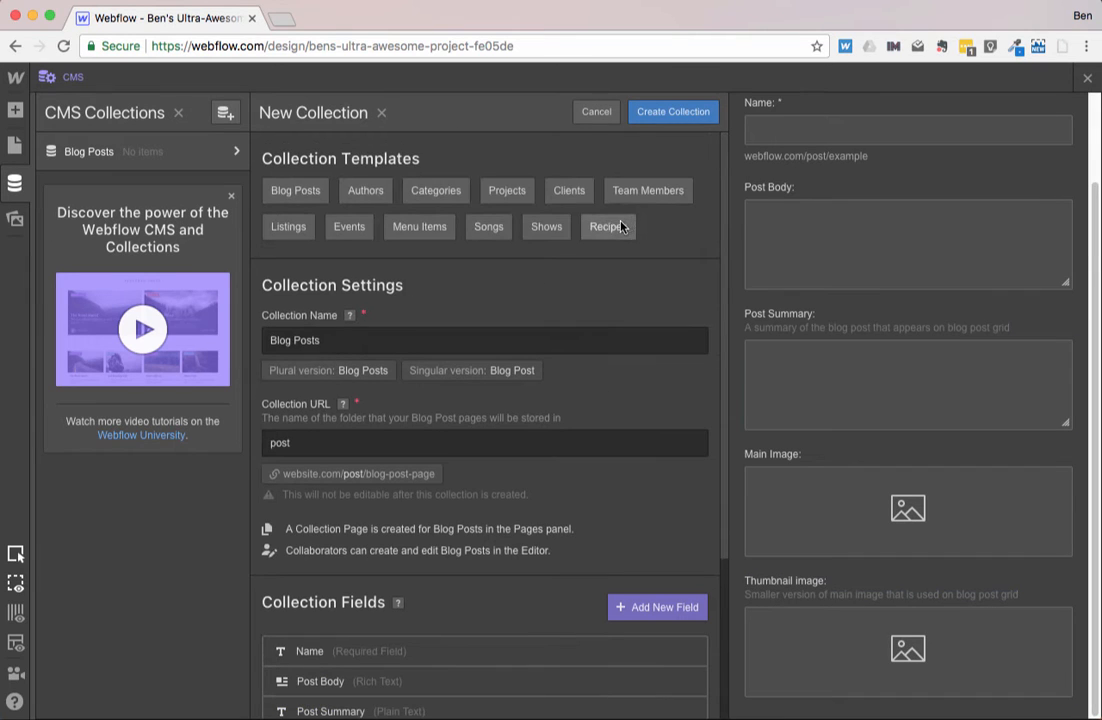
{"action": "left_click", "coordinate": [674, 116]}
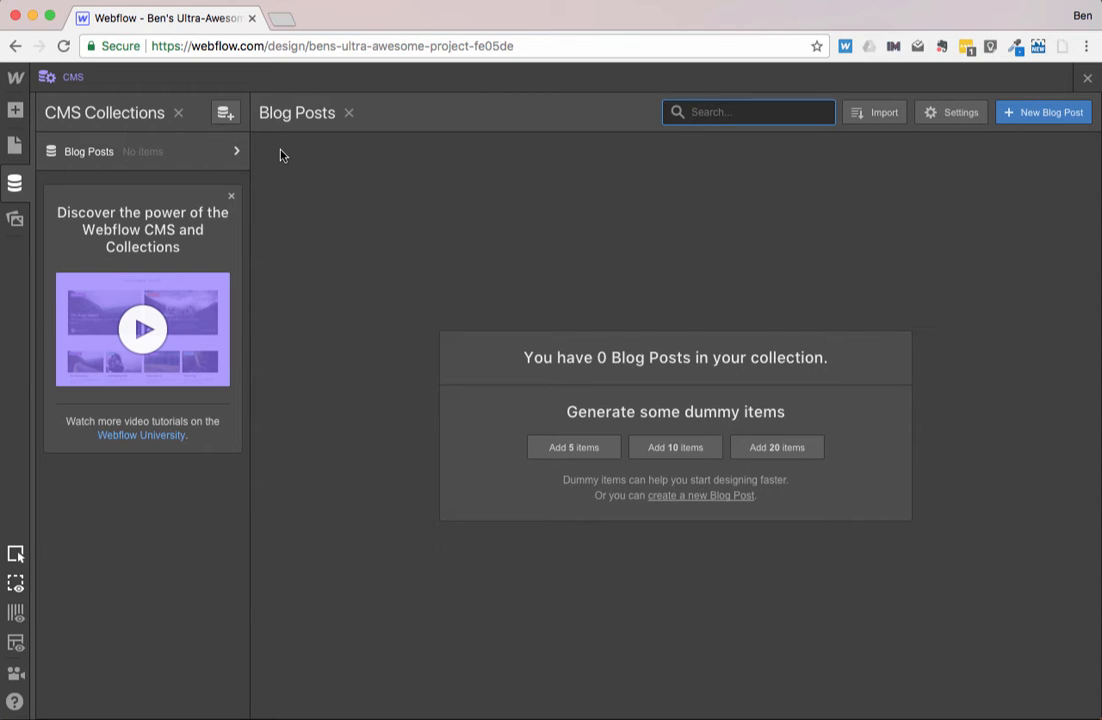
- Create a second CMS collection from the Categories template, keeping its default fields
{"action": "left_click", "coordinate": [229, 116]}
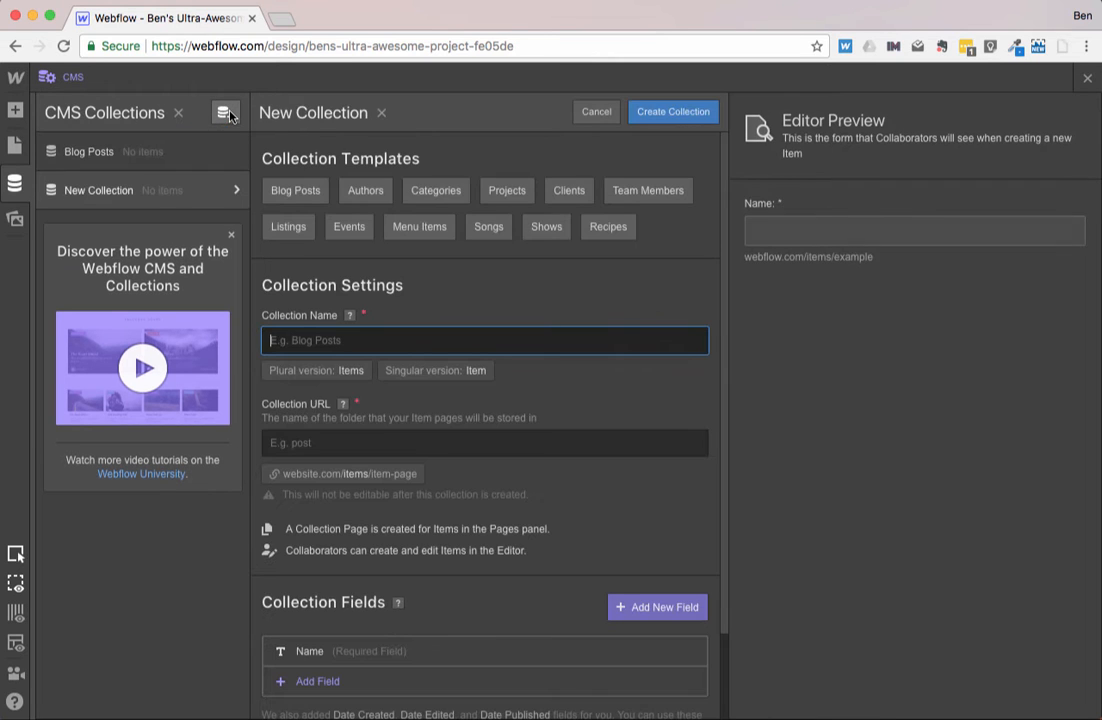
{"action": "left_click", "coordinate": [446, 196]}
{"action": "scroll", "coordinate": [480, 344], "scroll_direction": "down", "scroll_amount": 4}
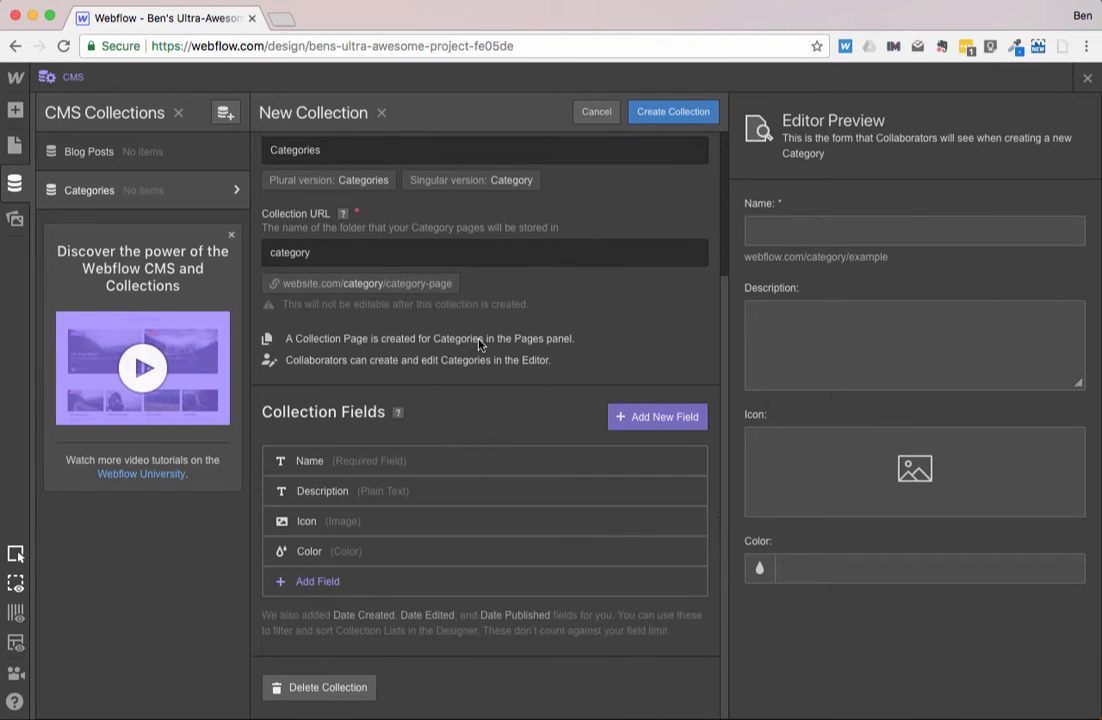
{"action": "scroll", "coordinate": [478, 328], "scroll_direction": "up", "scroll_amount": 1}
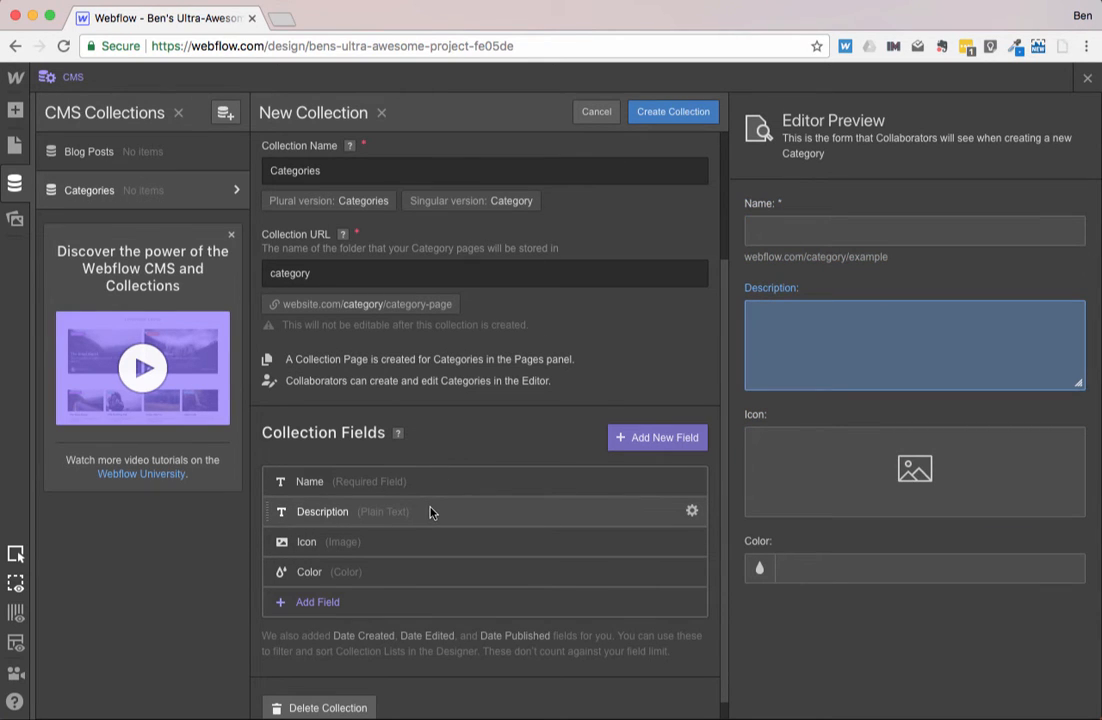
{"action": "scroll", "coordinate": [425, 520], "scroll_direction": "up", "scroll_amount": 1}
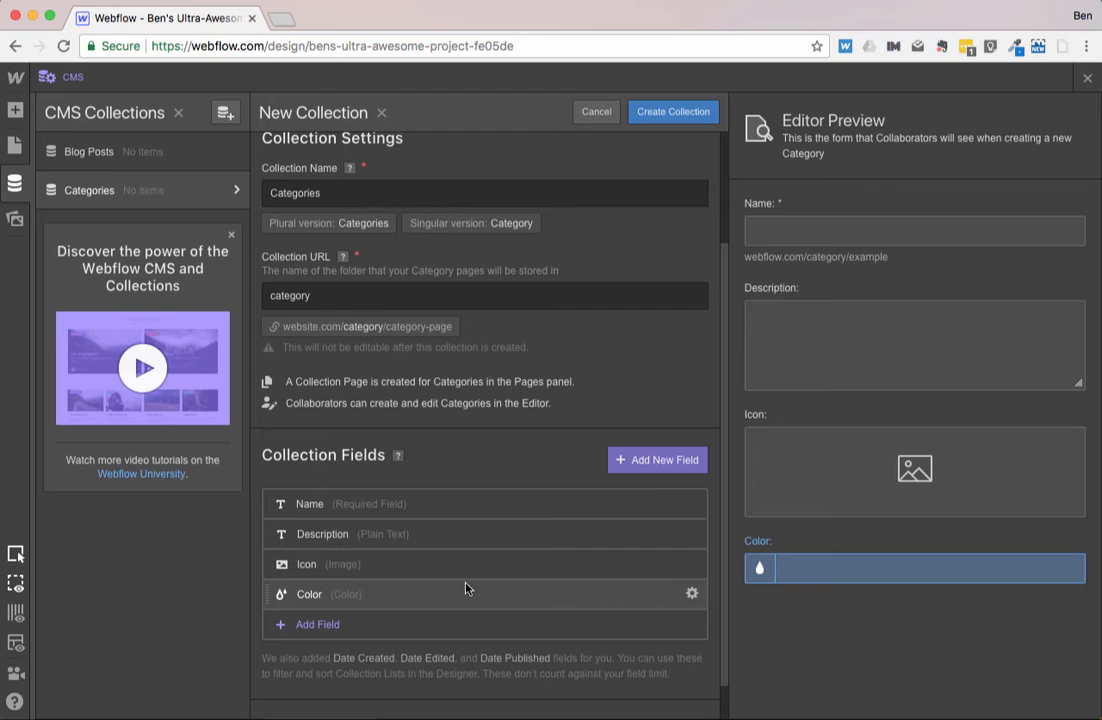
{"action": "left_click", "coordinate": [674, 115]}
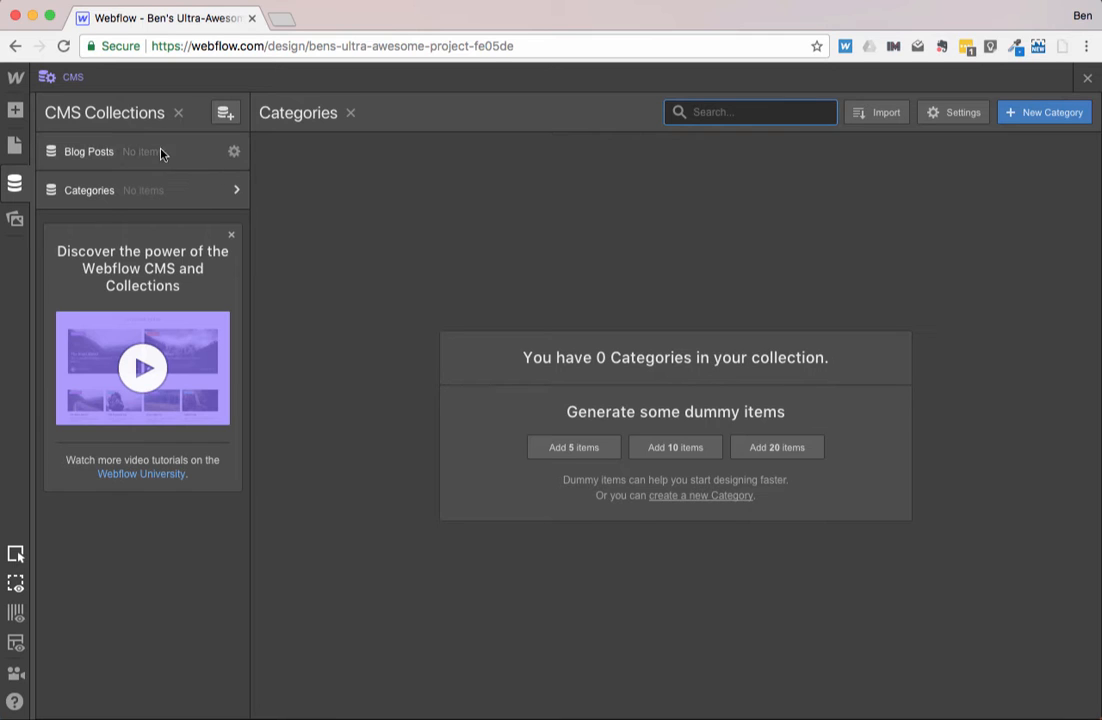
- Add a Reference field labelled Category to the Blog Posts collection, referencing Categories, and save the collection
{"action": "left_click", "coordinate": [234, 153]}
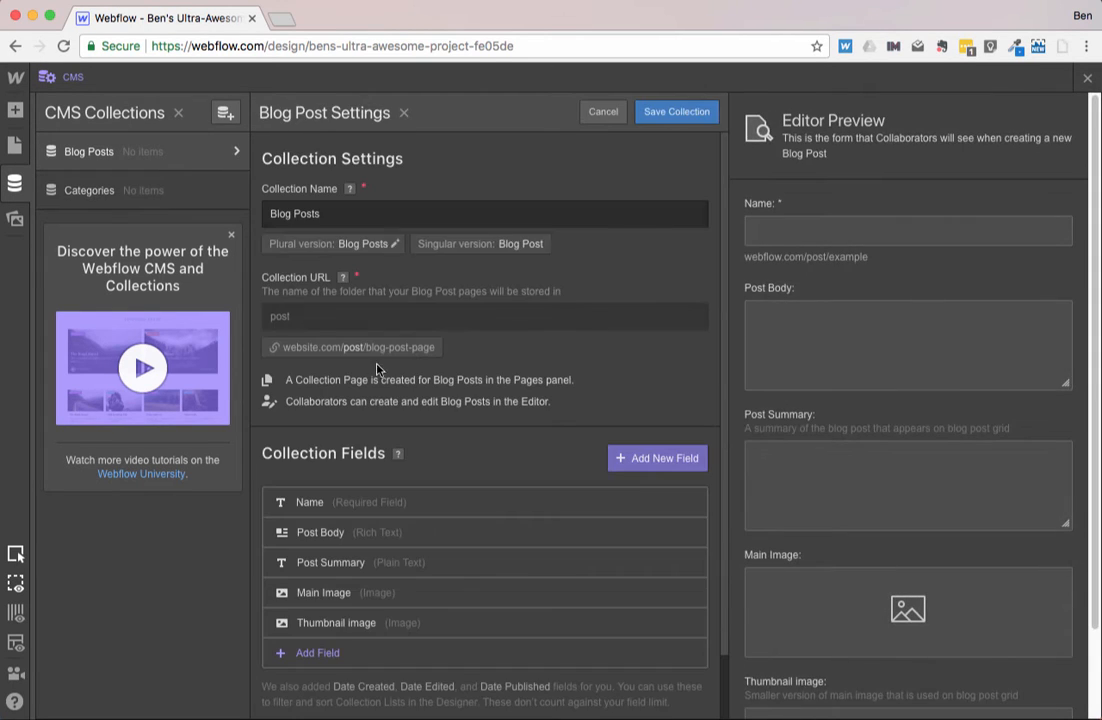
{"action": "scroll", "coordinate": [319, 331], "scroll_direction": "down", "scroll_amount": 2}
{"action": "left_click", "coordinate": [313, 583]}
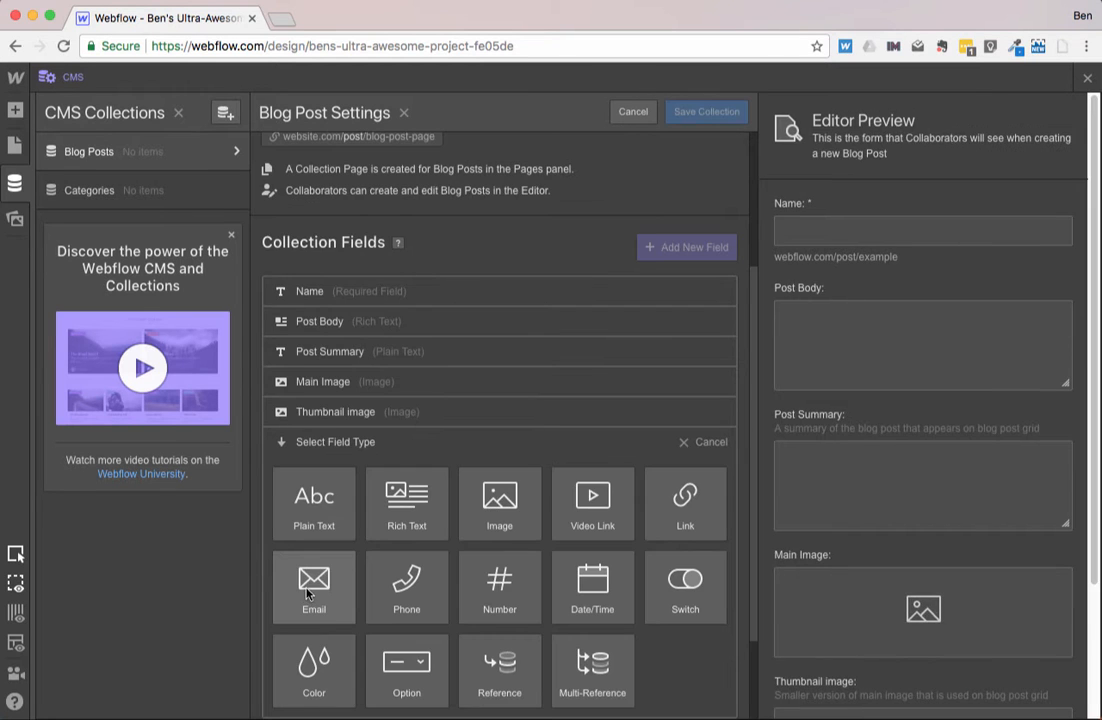
{"action": "scroll", "coordinate": [476, 590], "scroll_direction": "down", "scroll_amount": 5}
{"action": "left_click", "coordinate": [500, 550]}
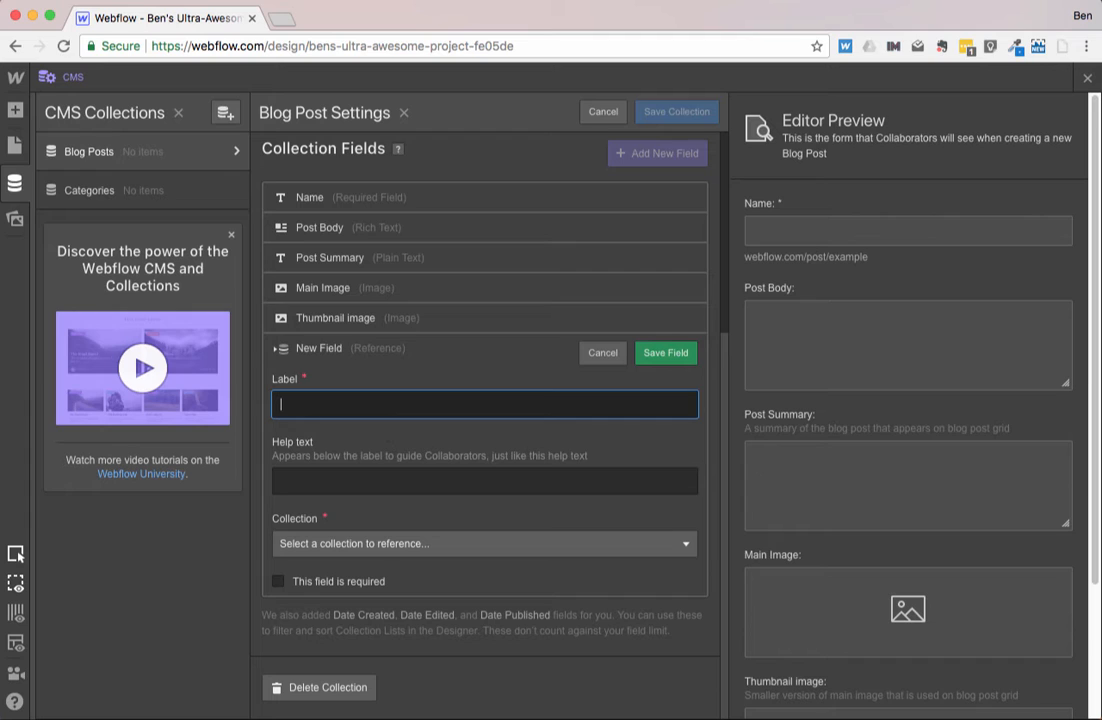
{"action": "type", "text": "Category"}
{"action": "left_click", "coordinate": [330, 543]}
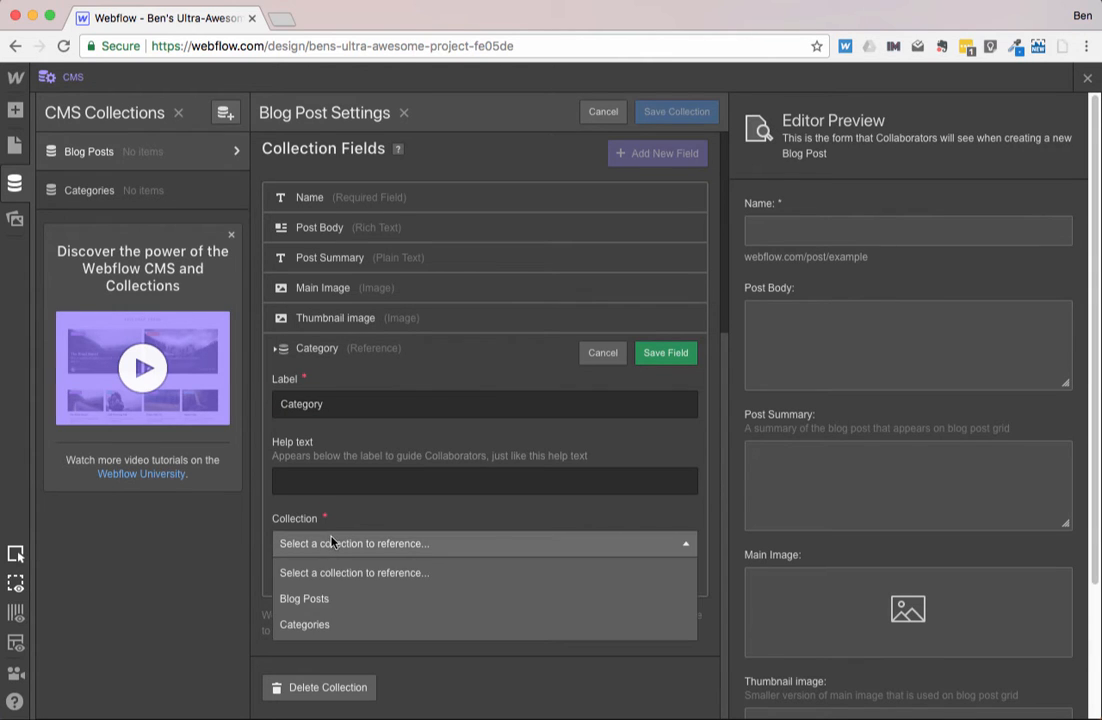
{"action": "left_click", "coordinate": [342, 625]}
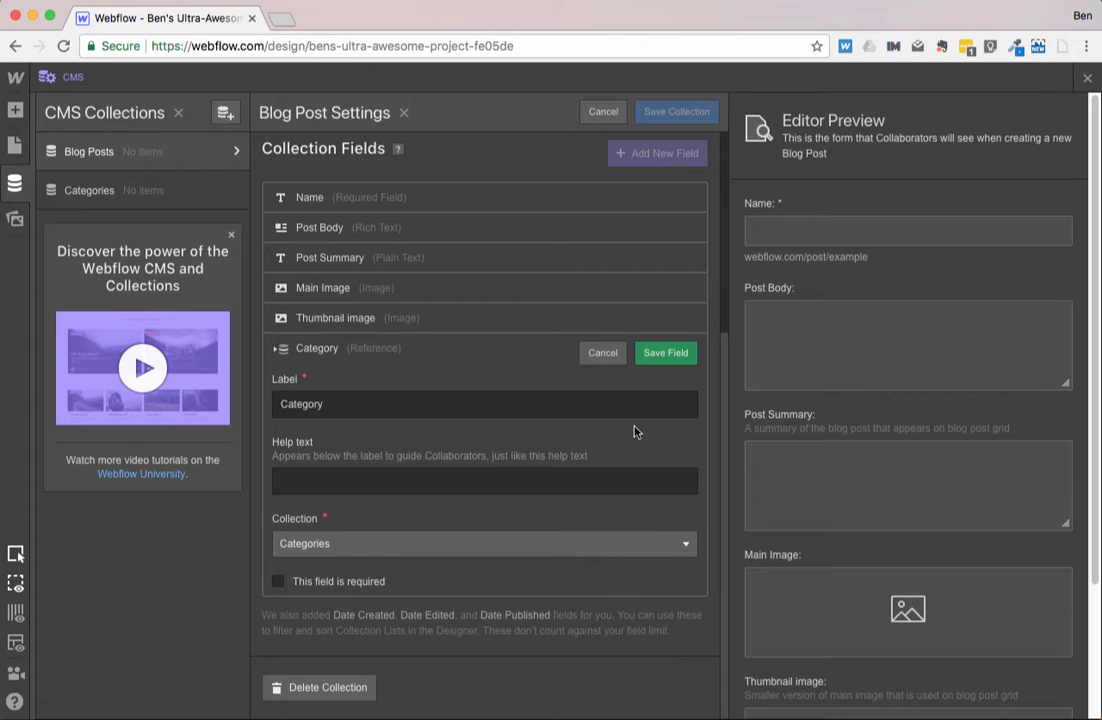
{"action": "left_click", "coordinate": [656, 356]}
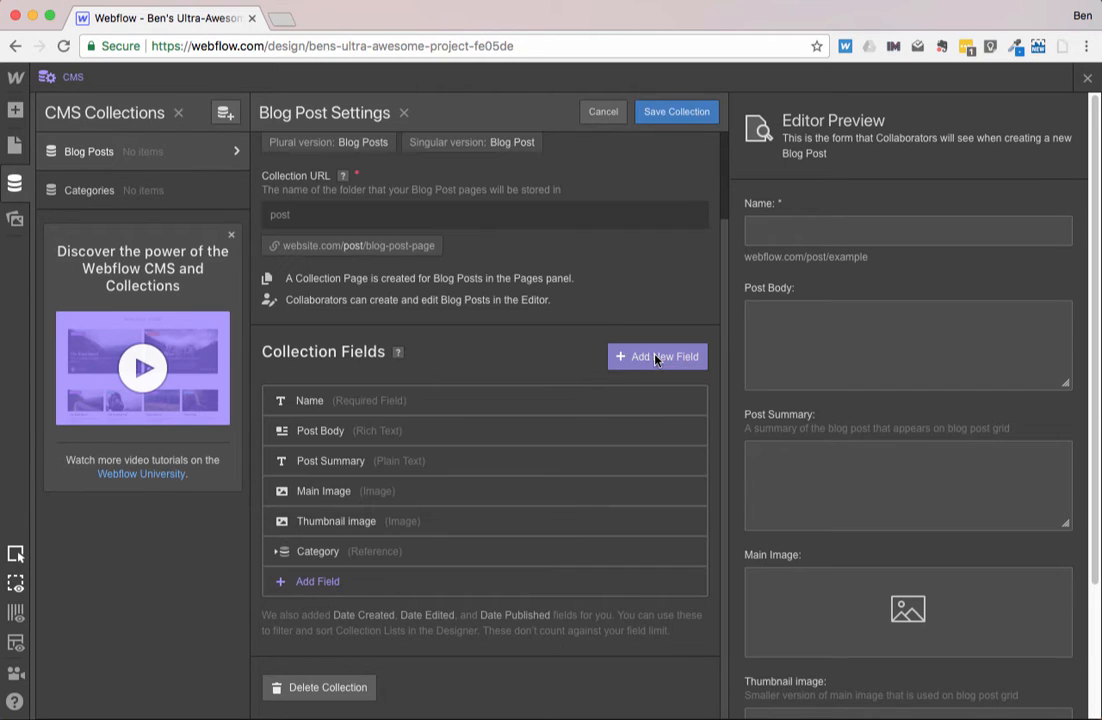
{"action": "left_click", "coordinate": [700, 112]}
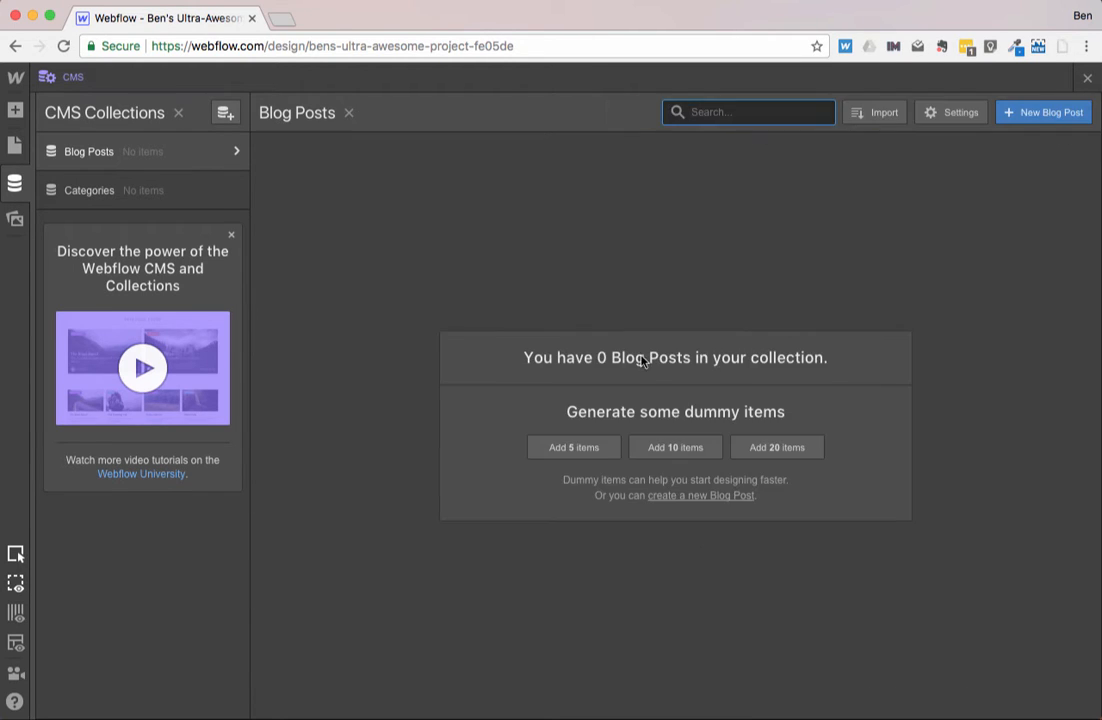
- Generate five dummy blog posts and look through the fields of "The Worst Advice We've Ever Heard About Web Design"
{"action": "left_click", "coordinate": [605, 448]}
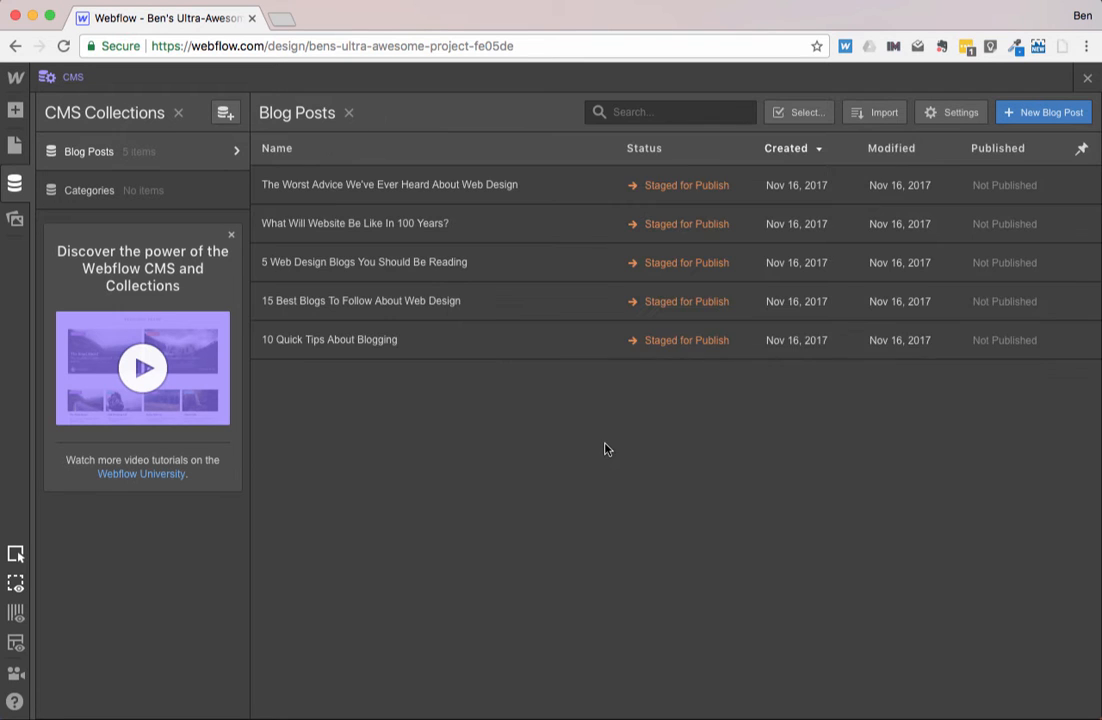
{"action": "left_click", "coordinate": [580, 193]}
{"action": "scroll", "coordinate": [789, 363], "scroll_direction": "down", "scroll_amount": 5}
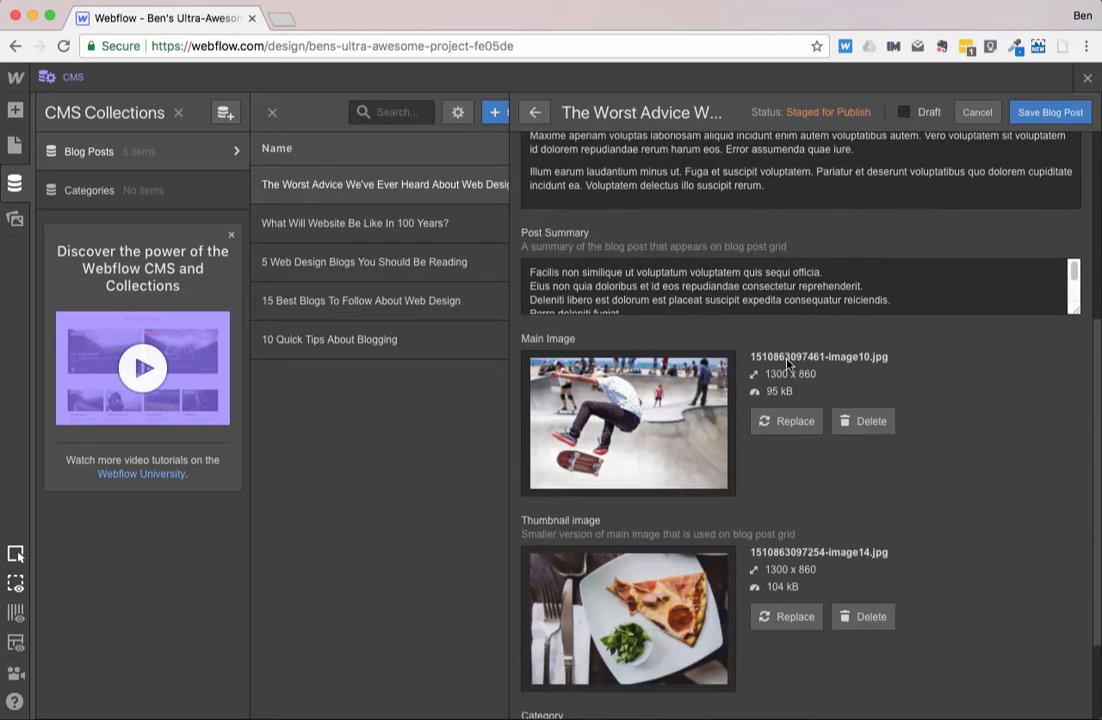
{"action": "scroll", "coordinate": [789, 363], "scroll_direction": "up", "scroll_amount": 1}
{"action": "scroll", "coordinate": [760, 327], "scroll_direction": "down", "scroll_amount": 3}
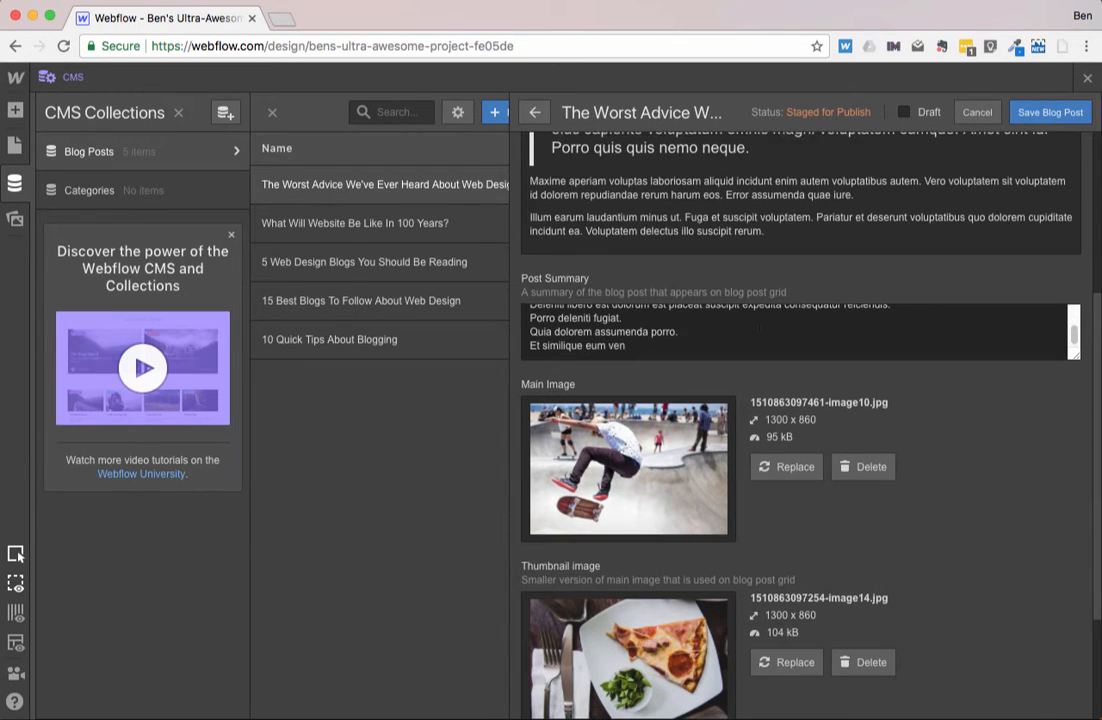
{"action": "scroll", "coordinate": [759, 327], "scroll_direction": "down", "scroll_amount": 1}
{"action": "scroll", "coordinate": [668, 442], "scroll_direction": "down", "scroll_amount": 3}
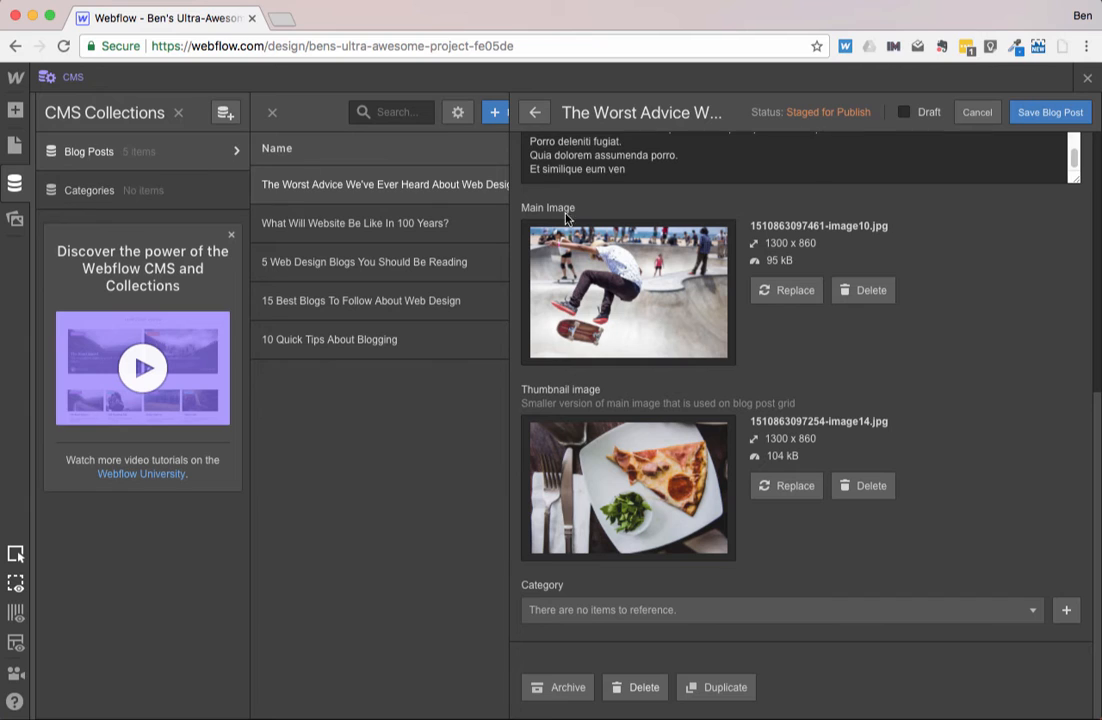
{"action": "left_click", "coordinate": [1087, 77]}
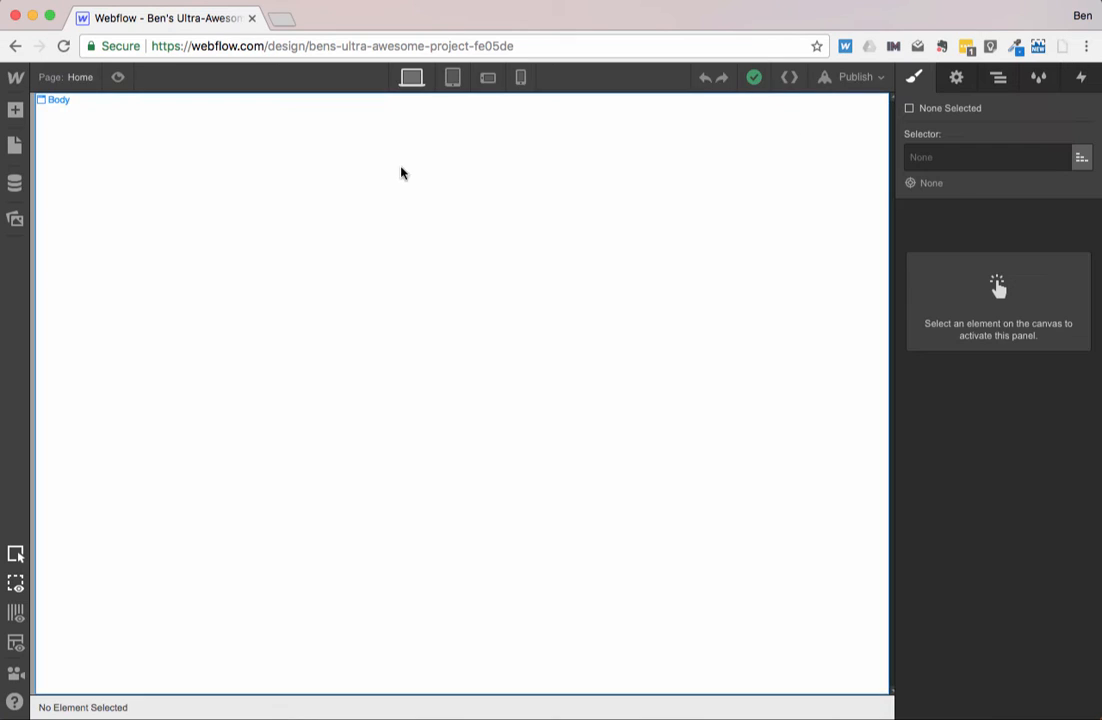
- Generate five dummy items in the Categories collection
{"action": "left_click", "coordinate": [16, 184]}
{"action": "left_click", "coordinate": [100, 190]}
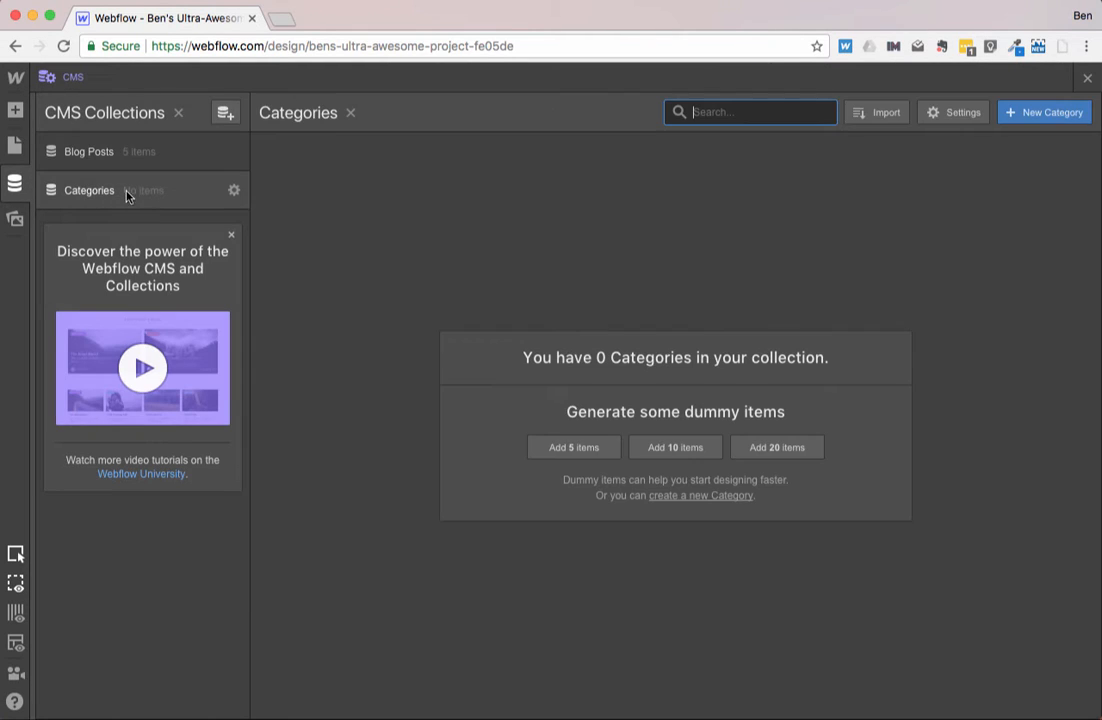
{"action": "left_click", "coordinate": [575, 452]}
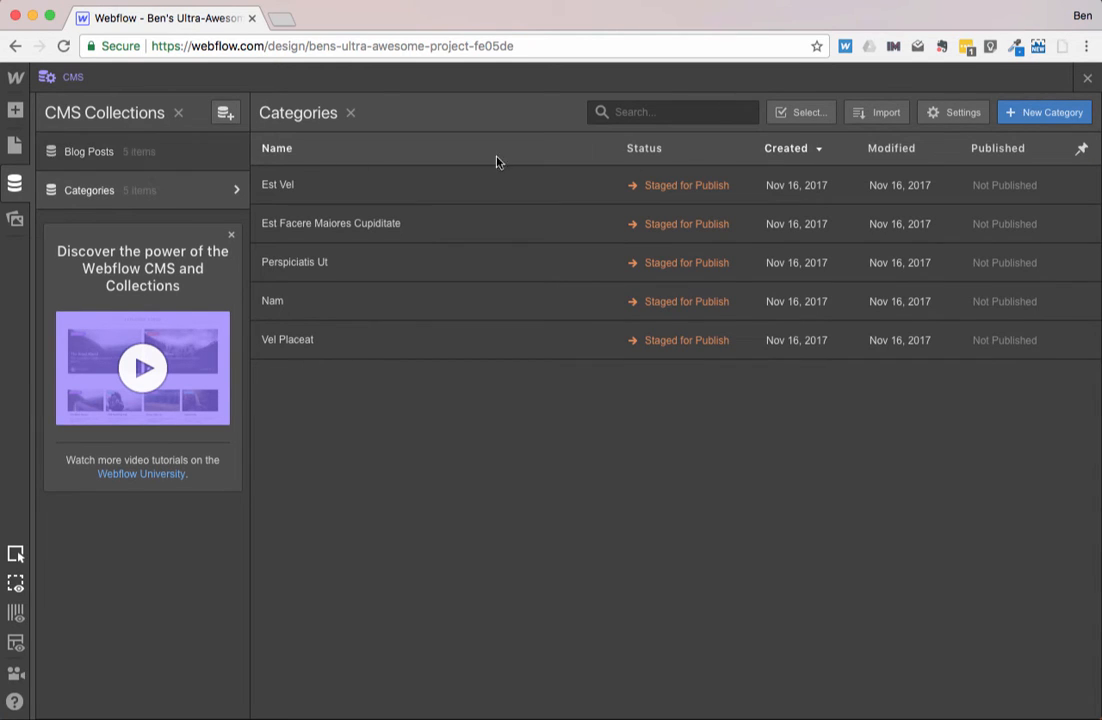
- Assign the category Est Facere Maiores Cupiditate to "The Worst Advice We've Ever Heard About Web Design" and save the post
{"action": "left_click", "coordinate": [148, 160]}
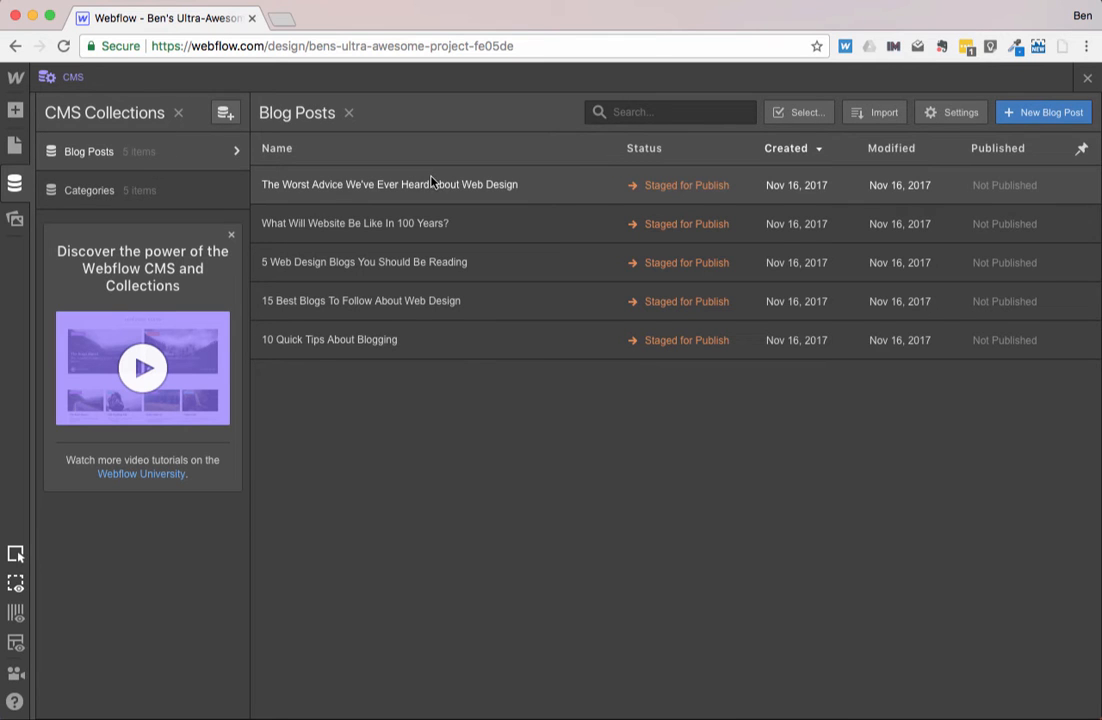
{"action": "left_click", "coordinate": [432, 181]}
{"action": "scroll", "coordinate": [680, 450], "scroll_direction": "down", "scroll_amount": 10}
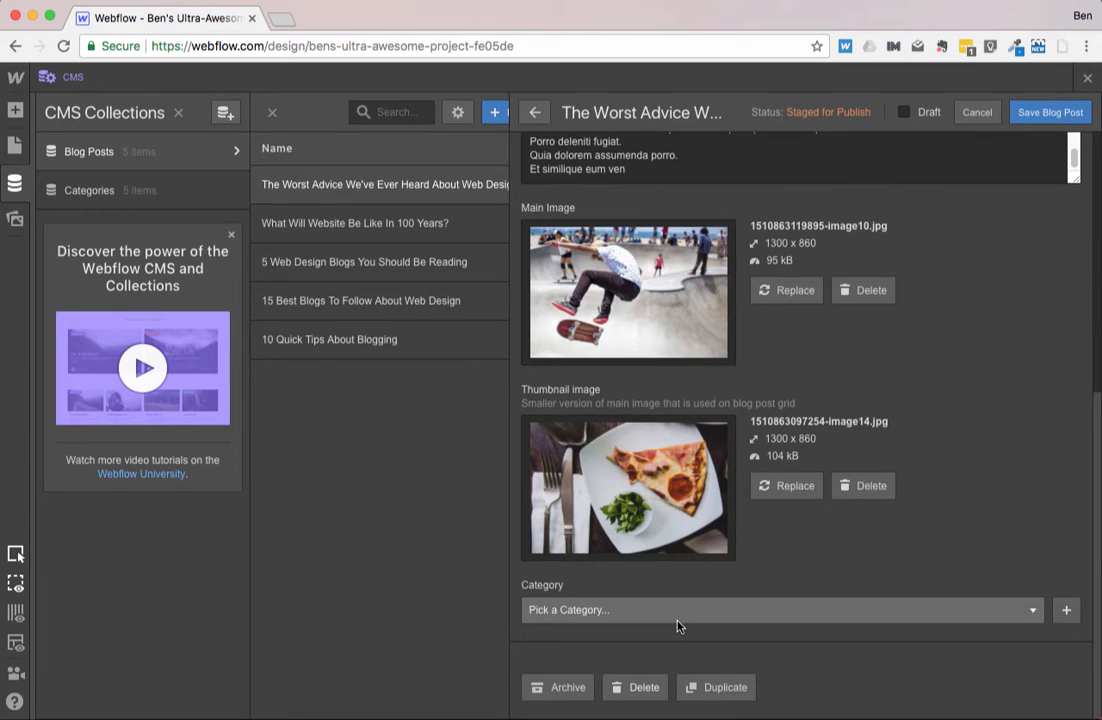
{"action": "left_click", "coordinate": [890, 616]}
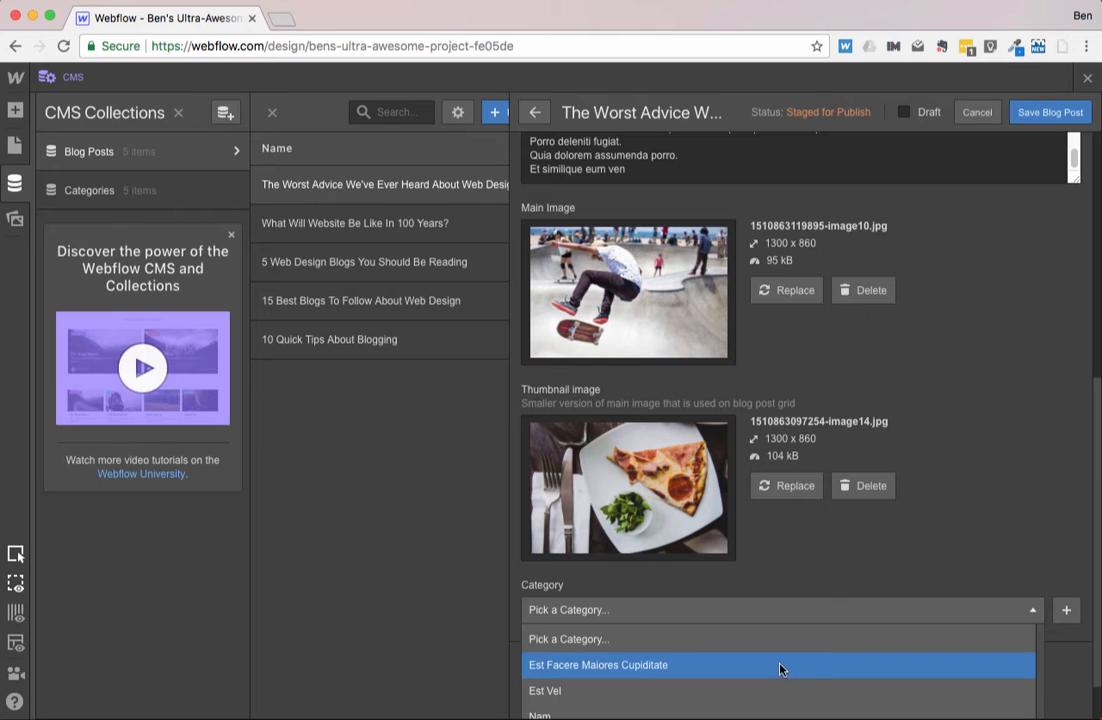
{"action": "left_click", "coordinate": [696, 664]}
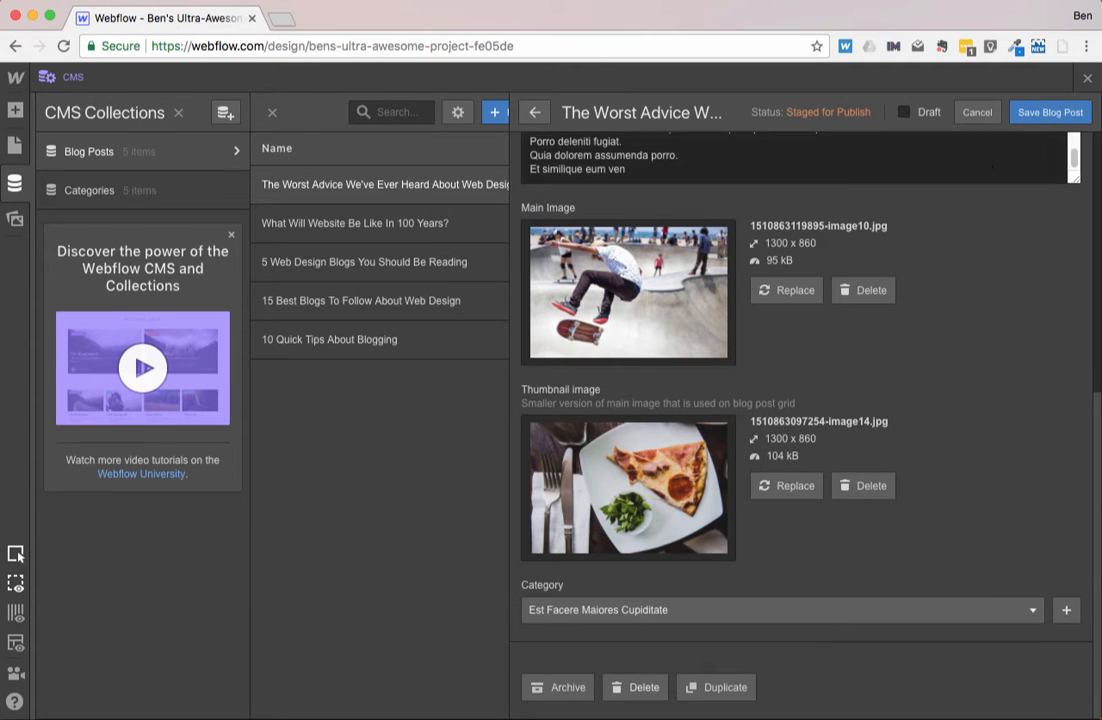
{"action": "left_click", "coordinate": [1045, 113]}
- Assign the category Est Vel to the post "What Will Website Be Like In 100 Years?" and save it
{"action": "left_click", "coordinate": [495, 222]}
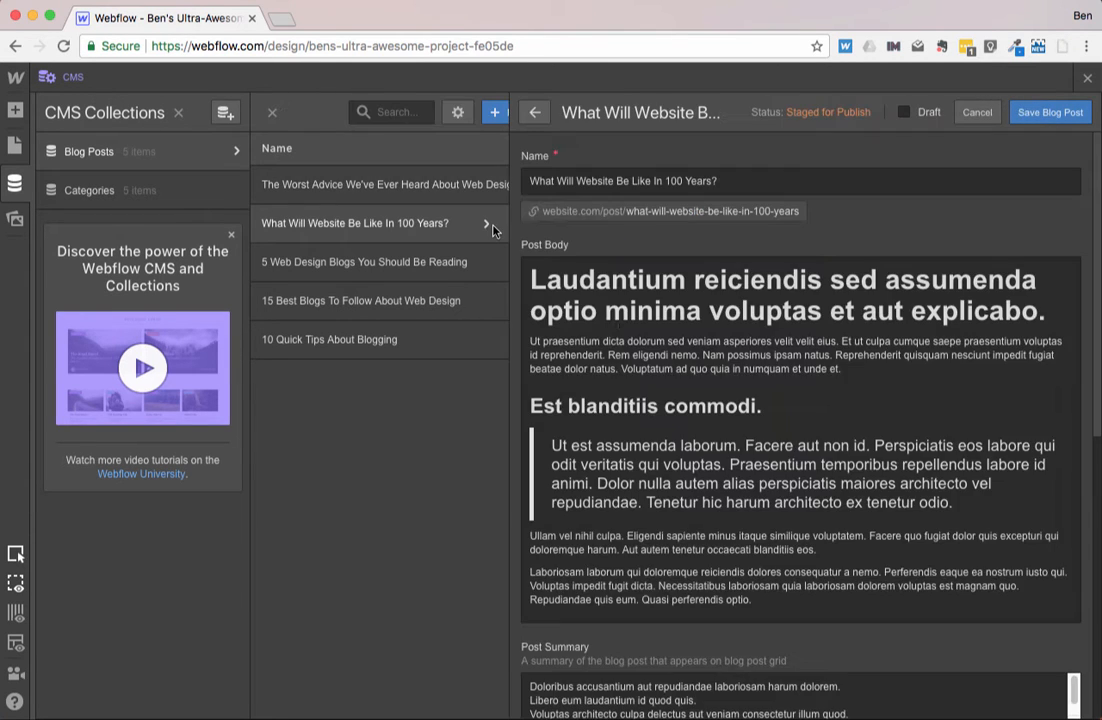
{"action": "scroll", "coordinate": [844, 595], "scroll_direction": "down", "scroll_amount": 10}
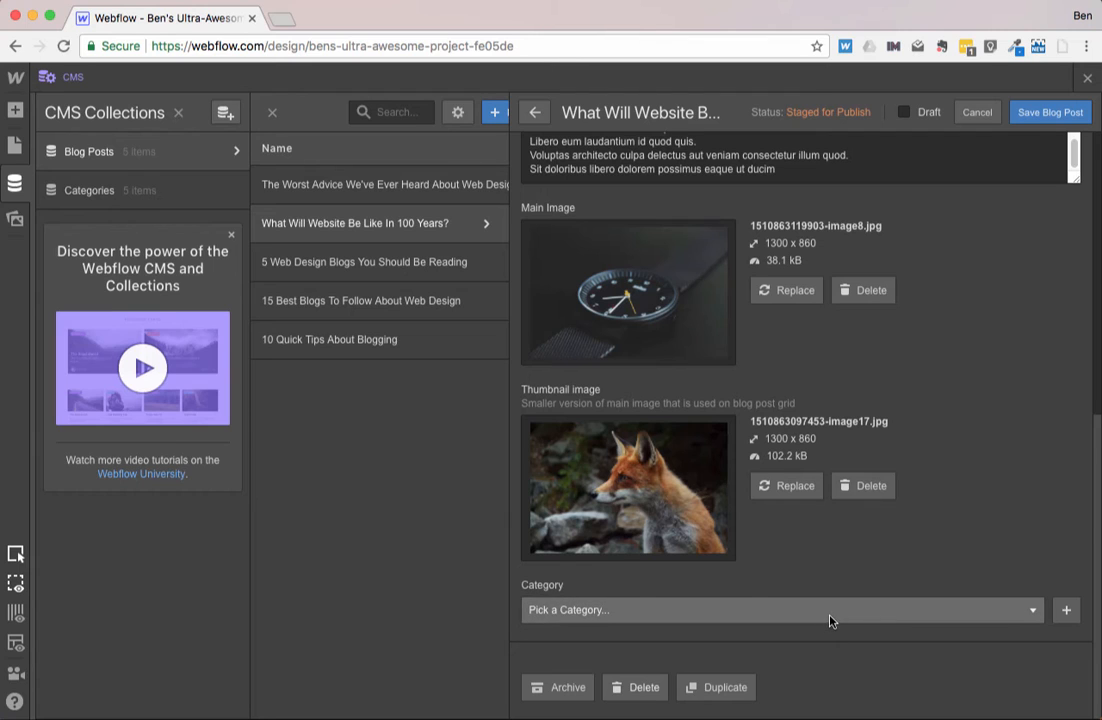
{"action": "left_click", "coordinate": [829, 620]}
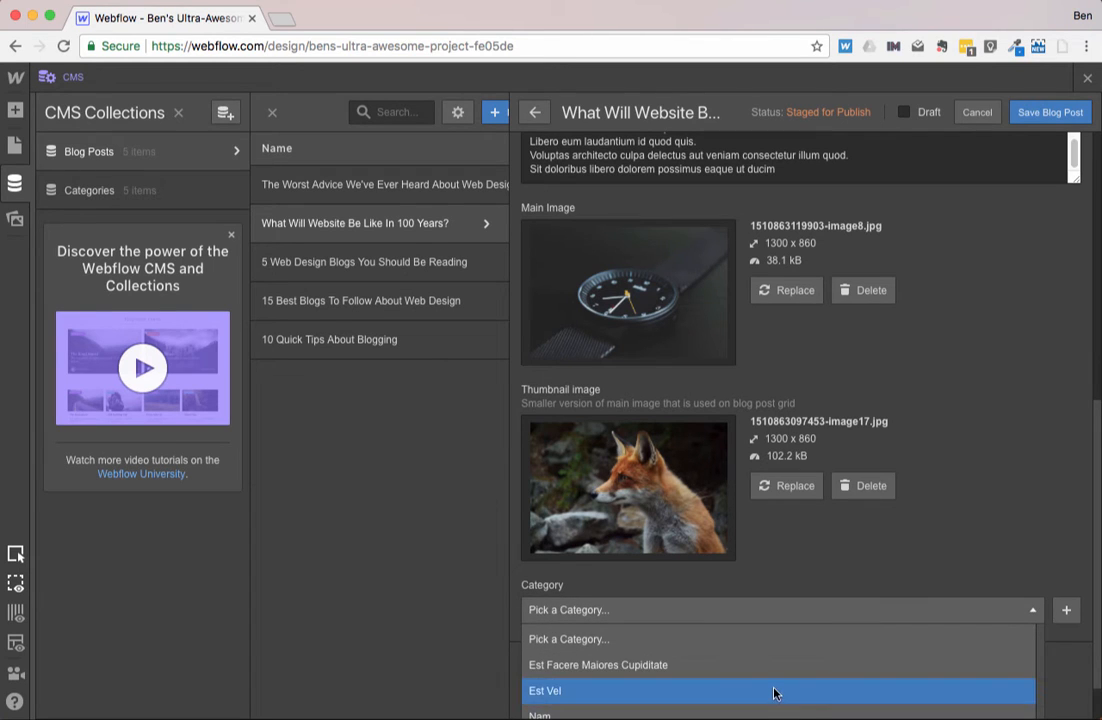
{"action": "left_click", "coordinate": [773, 691]}
{"action": "left_click", "coordinate": [1022, 113]}
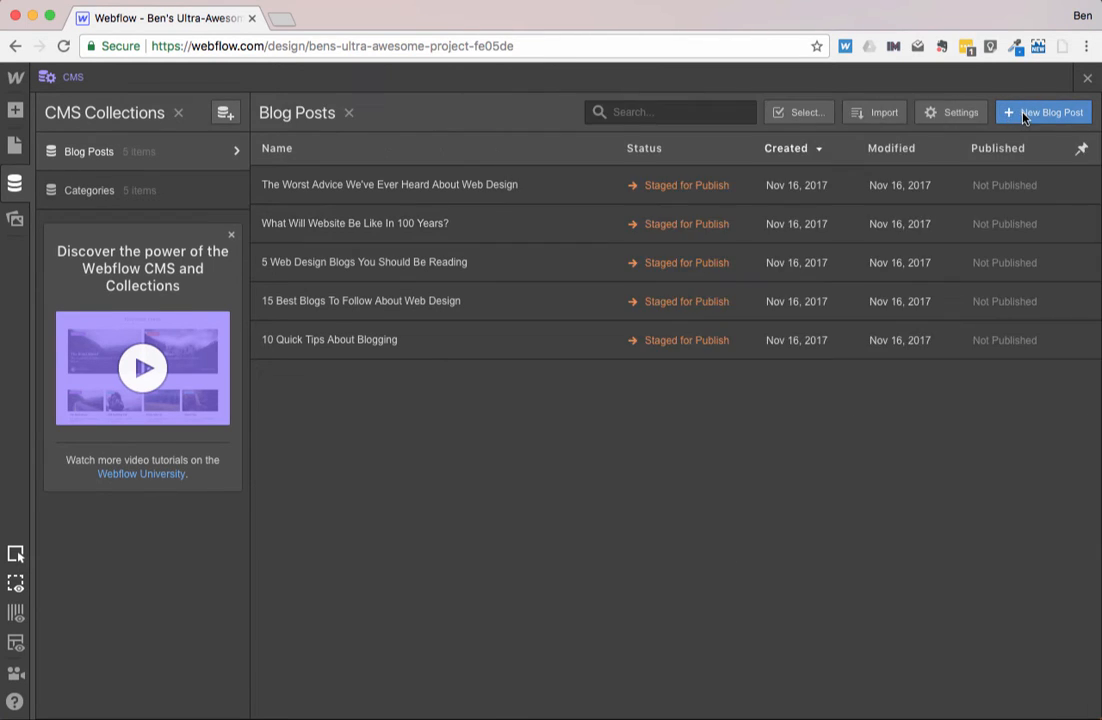
- Assign the category Vel Placeat to the post "5 Web Design Blogs You Should Be Reading" and save it
{"action": "left_click", "coordinate": [530, 266]}
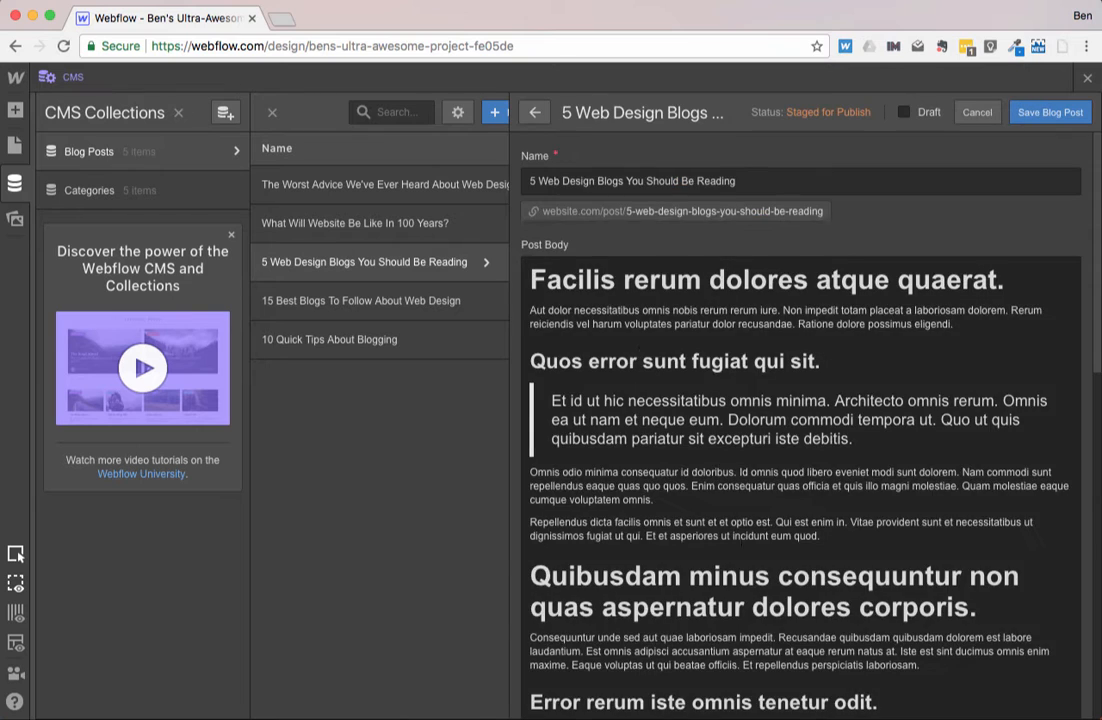
{"action": "scroll", "coordinate": [700, 560], "scroll_direction": "down", "scroll_amount": 10}
{"action": "left_click", "coordinate": [706, 611]}
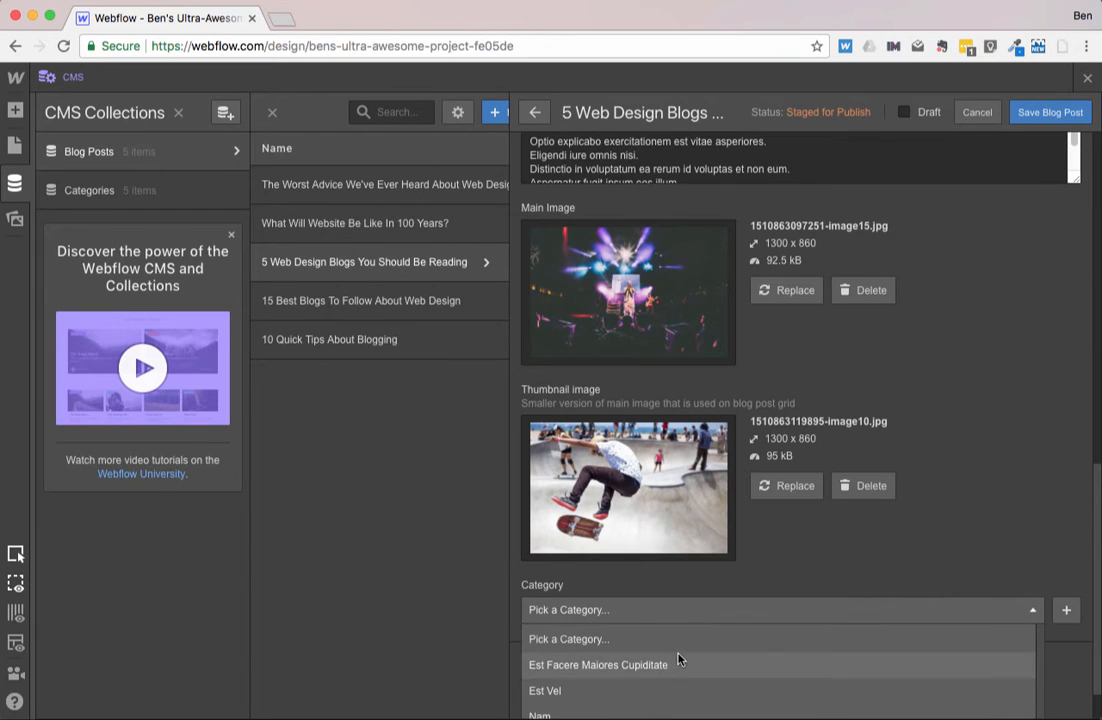
{"action": "scroll", "coordinate": [665, 668], "scroll_direction": "down", "scroll_amount": 1}
{"action": "left_click", "coordinate": [655, 700]}
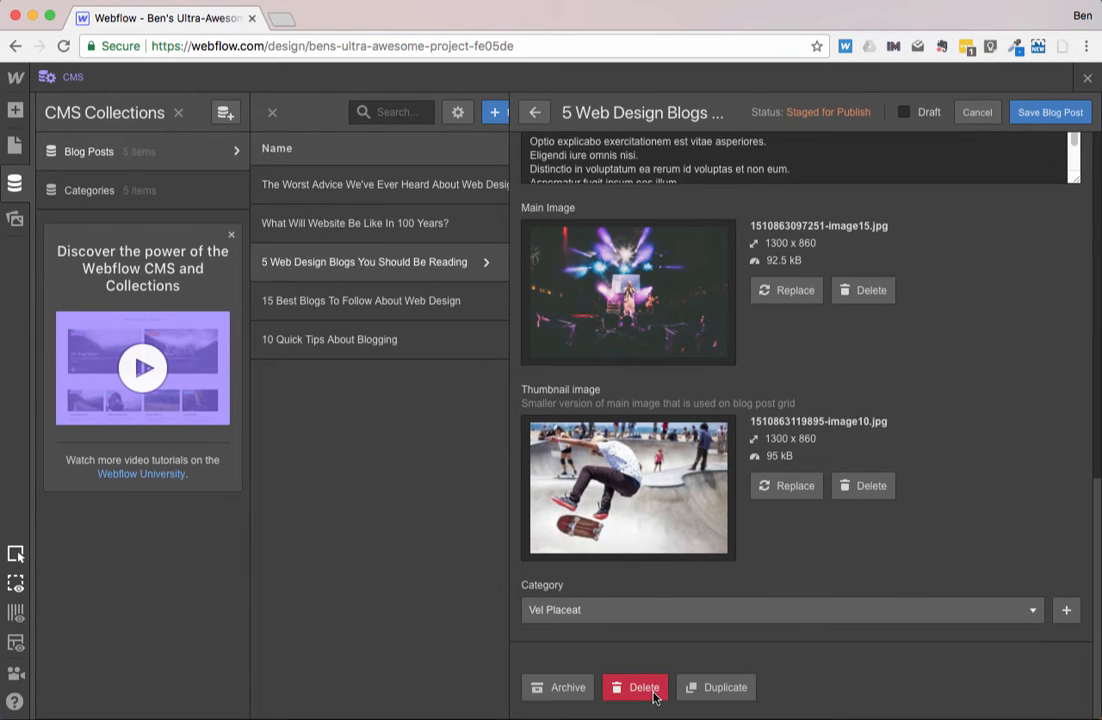
{"action": "left_click", "coordinate": [1050, 113]}
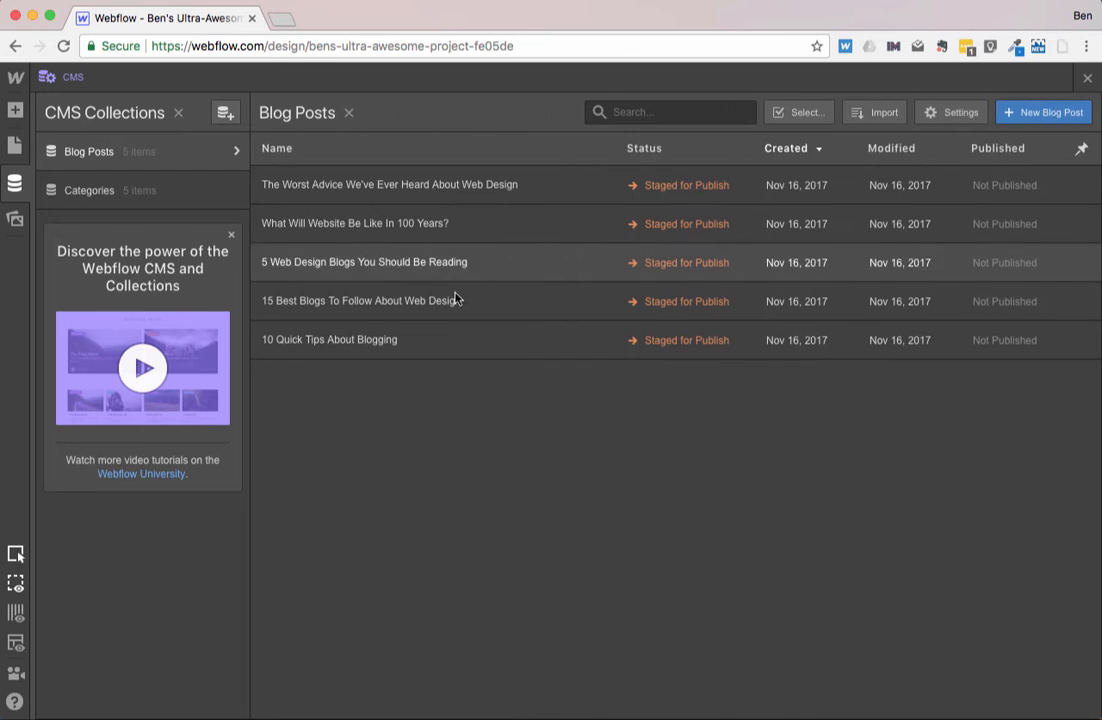
- Assign the category Perspiciatis Ut to the post "15 Best Blogs To Follow About Web Design" and save it
{"action": "left_click", "coordinate": [447, 300]}
{"action": "scroll", "coordinate": [829, 445], "scroll_direction": "down", "scroll_amount": 10}
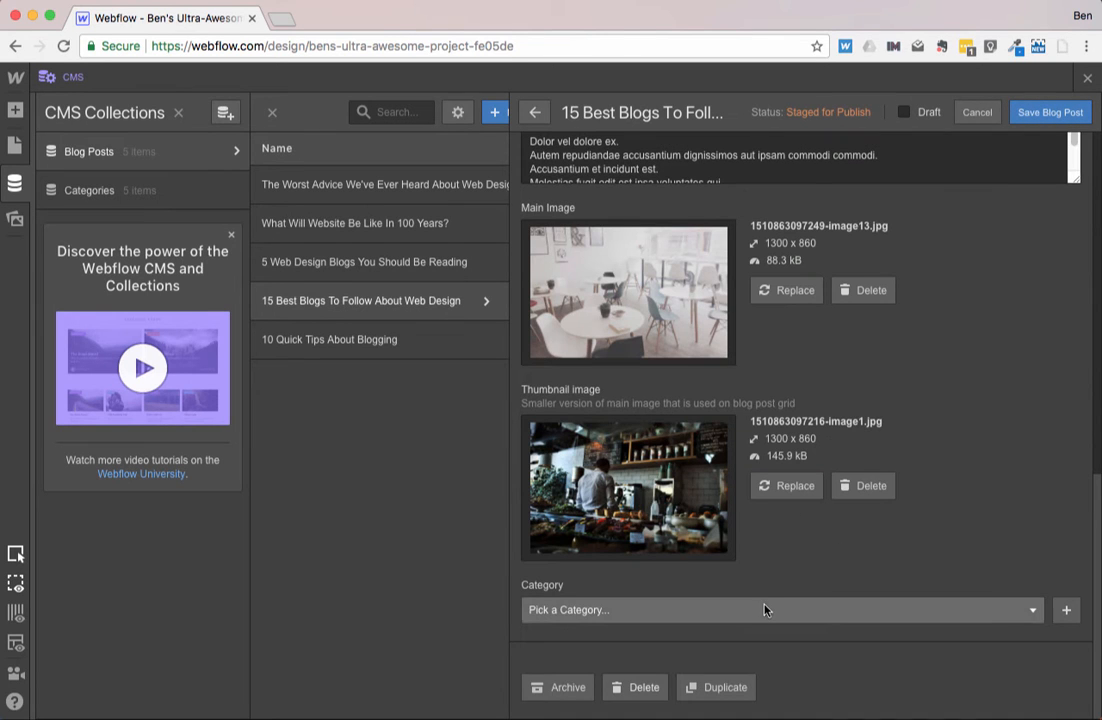
{"action": "left_click", "coordinate": [765, 676]}
{"action": "left_click", "coordinate": [635, 675]}
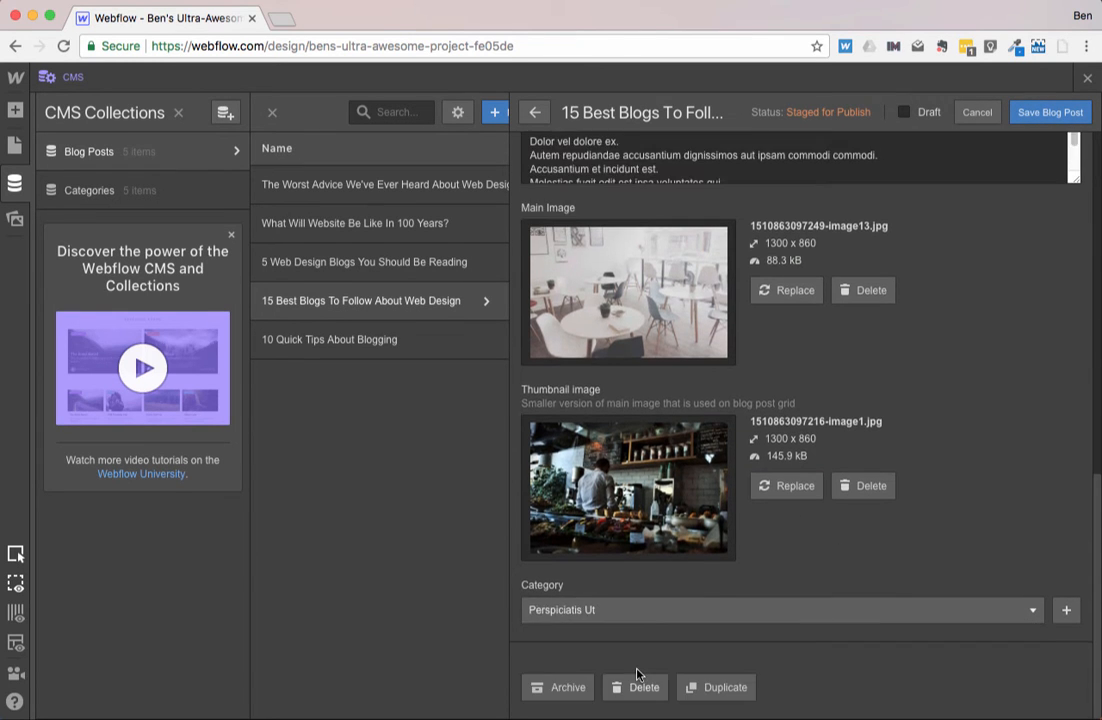
{"action": "left_click", "coordinate": [1045, 112]}
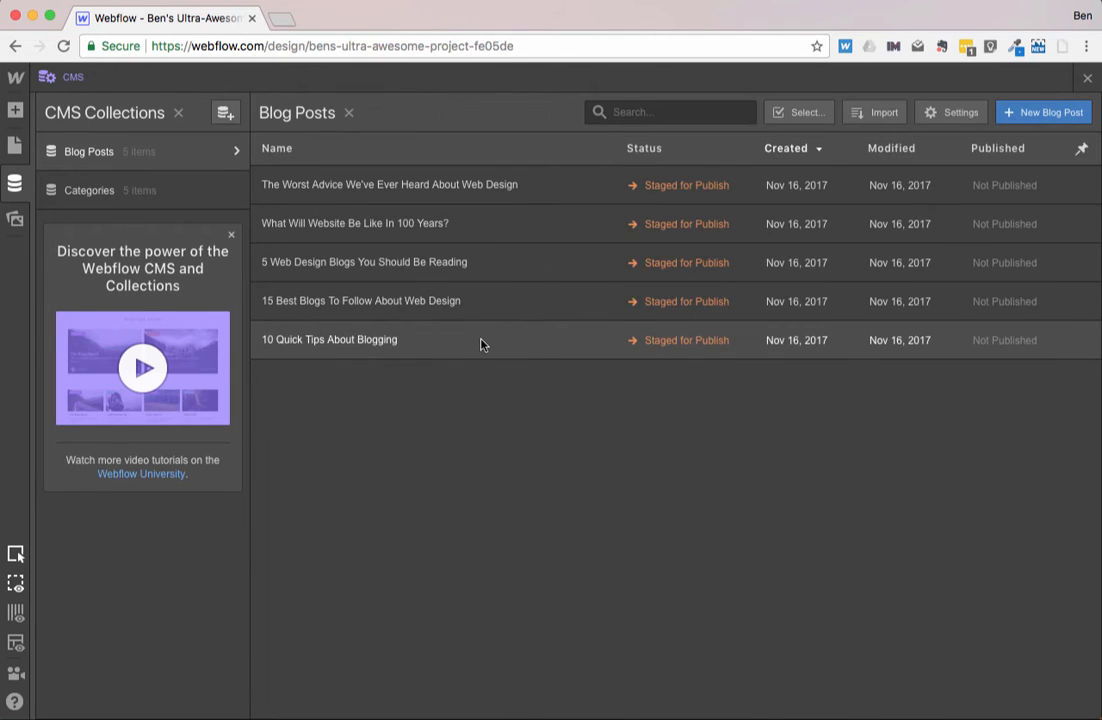
- Assign the category Est Facere Maiores Cupiditate to the post "10 Quick Tips About Blogging" and save it
{"action": "left_click", "coordinate": [480, 342]}
{"action": "scroll", "coordinate": [759, 546], "scroll_direction": "down", "scroll_amount": 10}
{"action": "left_click", "coordinate": [635, 616]}
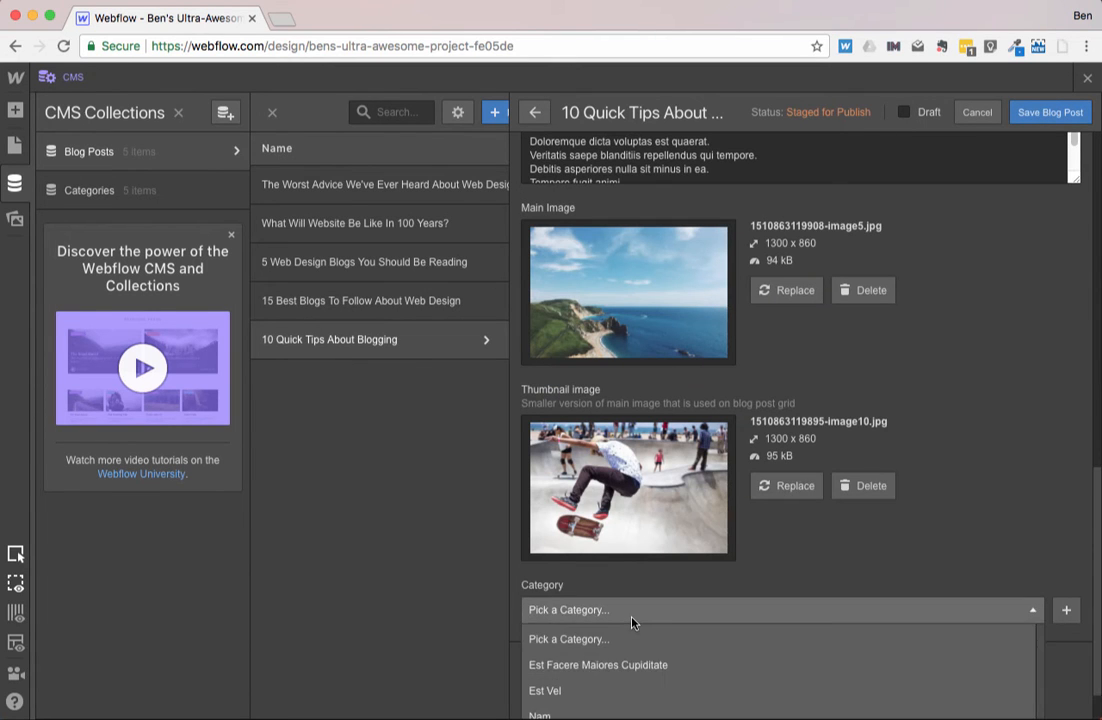
{"action": "left_click", "coordinate": [627, 664]}
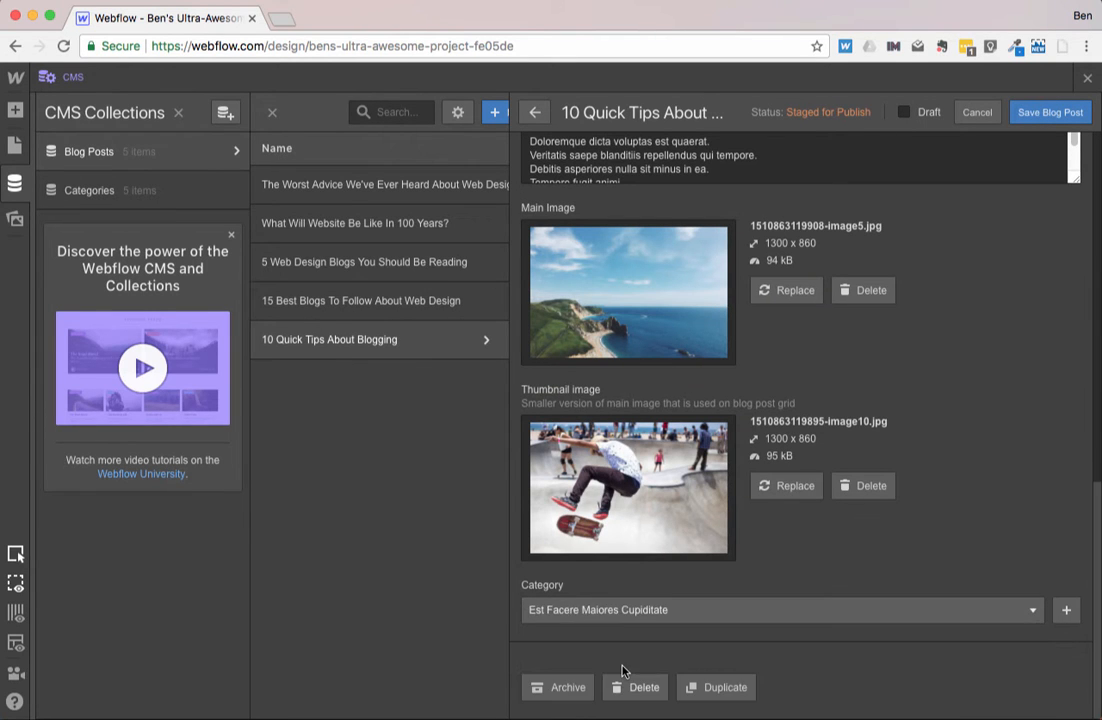
{"action": "left_click", "coordinate": [1038, 114]}
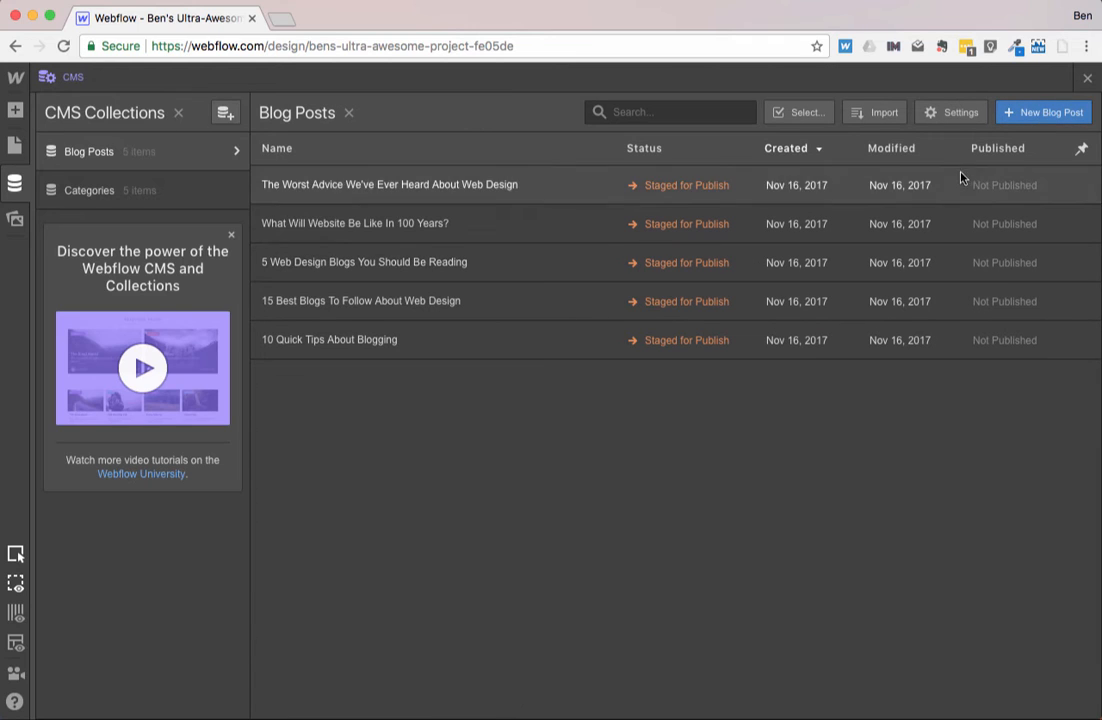
- Leave the CMS collections and add a Section to the empty body of the Home page
{"action": "left_click", "coordinate": [1088, 78]}
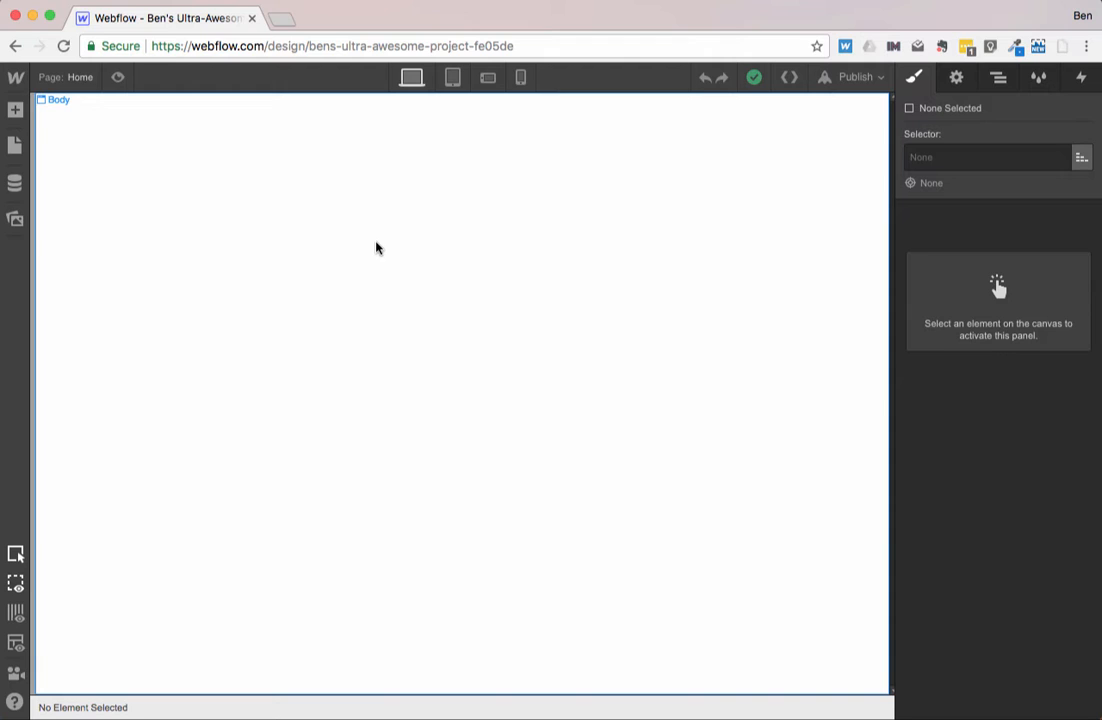
{"action": "left_click", "coordinate": [245, 175]}
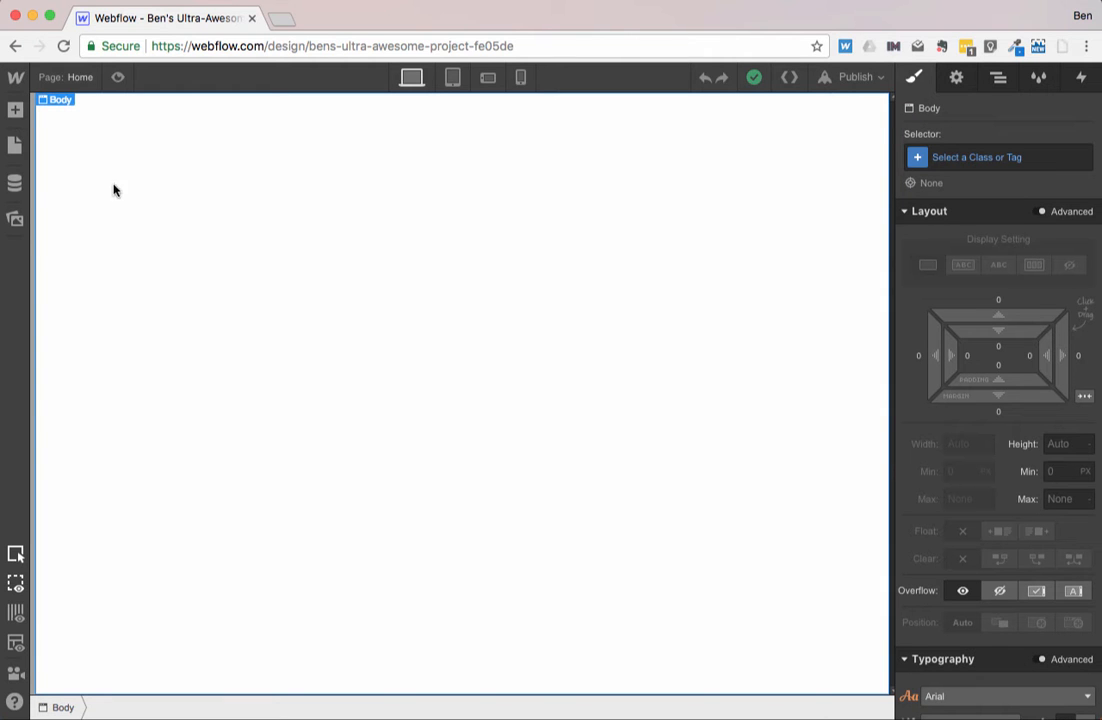
{"action": "left_click", "coordinate": [24, 118]}
{"action": "left_click_drag", "start_coordinate": [69, 221], "coordinate": [468, 190]}
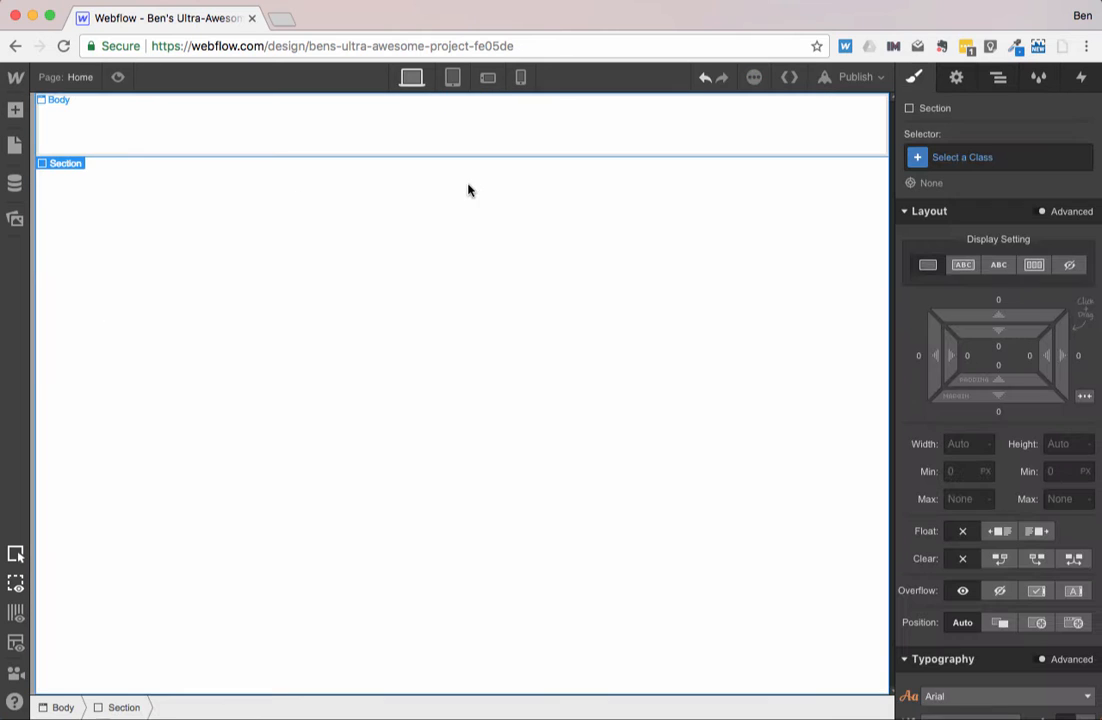
- Give the new section top and bottom padding of 40
{"action": "left_click", "coordinate": [1033, 163]}
{"action": "left_click", "coordinate": [753, 152]}
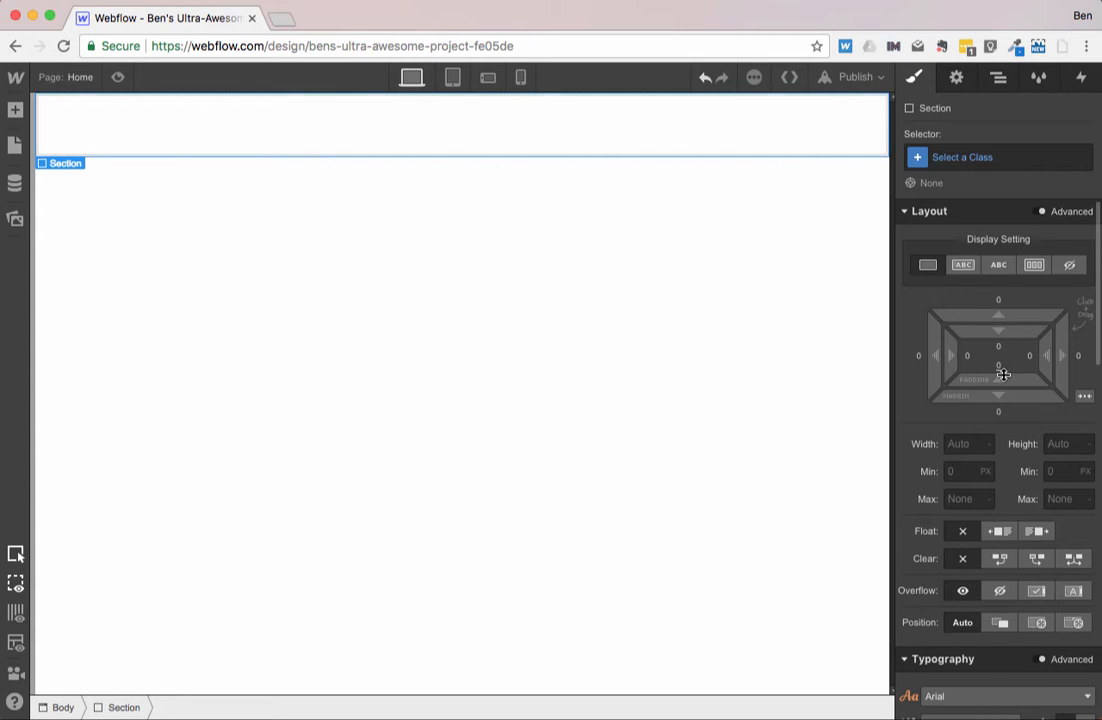
{"action": "left_click_drag", "start_coordinate": [1003, 367], "coordinate": [1008, 284]}
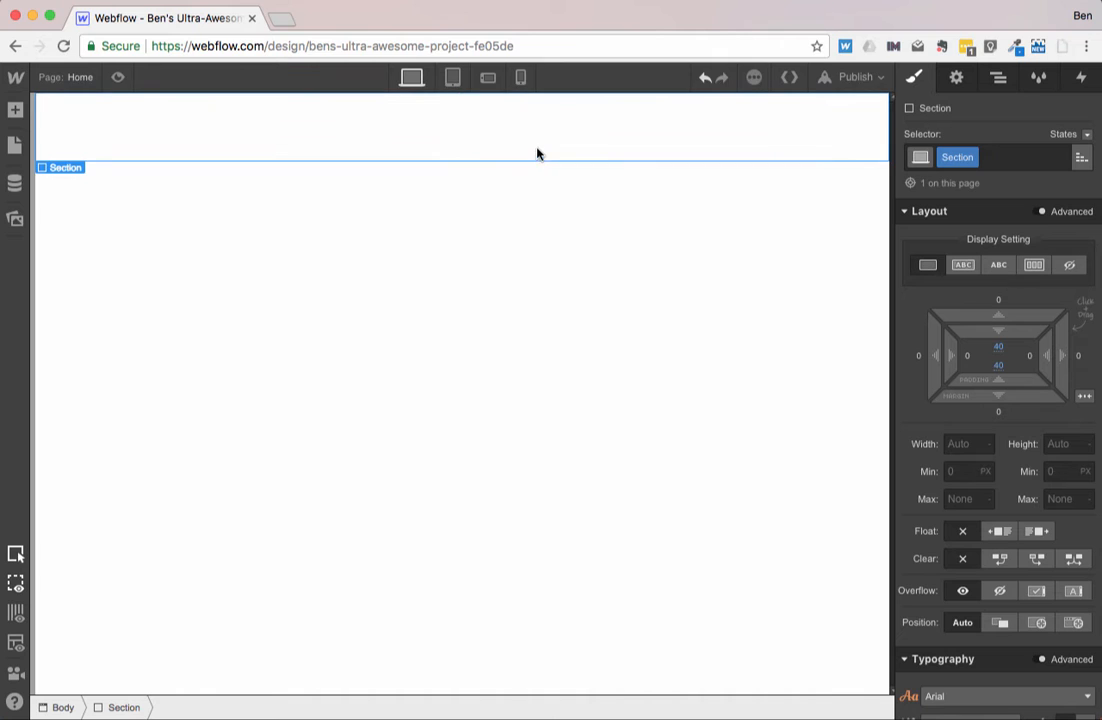
- Add a Container inside the padded section
{"action": "left_click", "coordinate": [15, 110]}
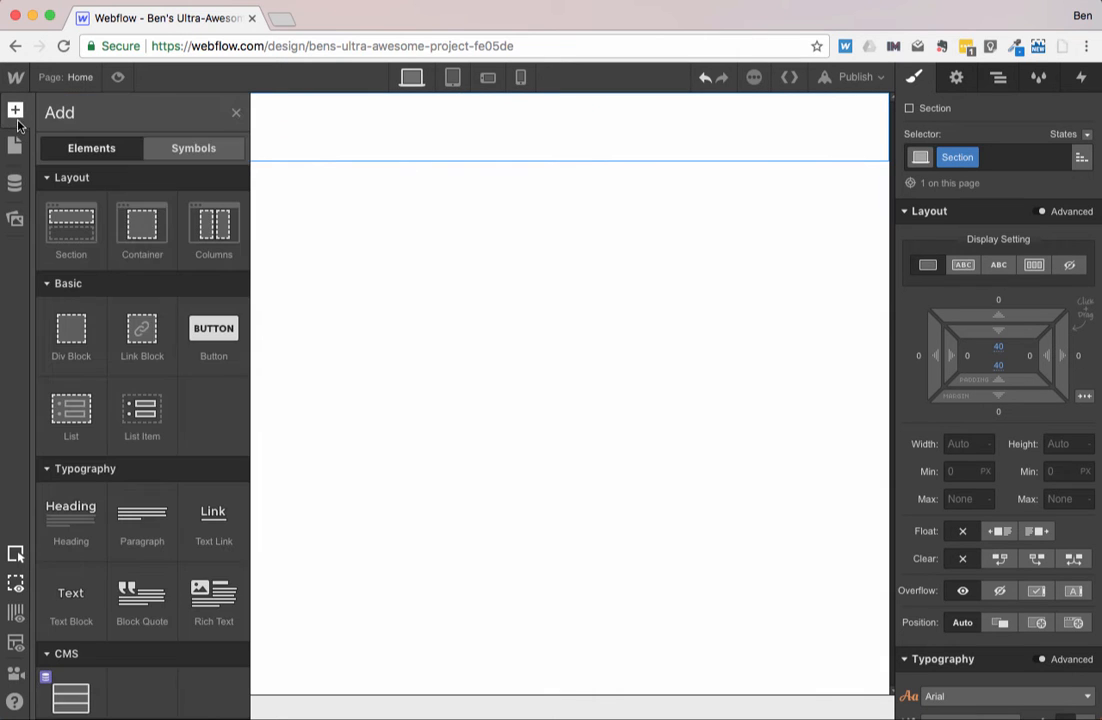
{"action": "left_click", "coordinate": [124, 238]}
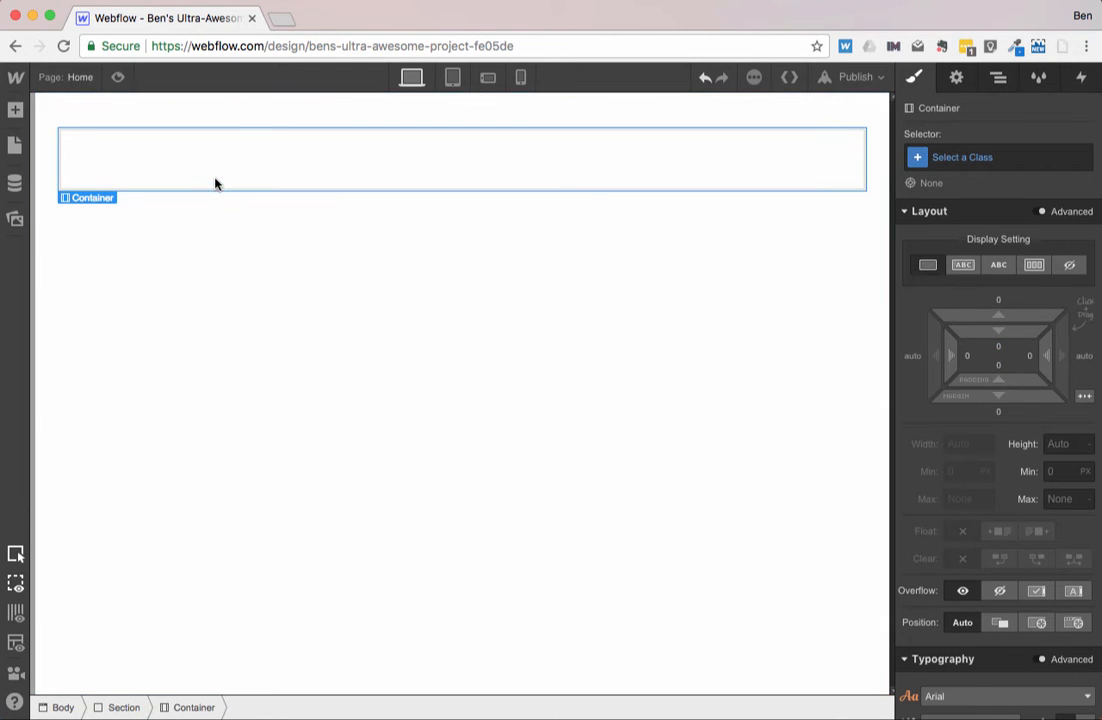
{"action": "left_click", "coordinate": [14, 110]}
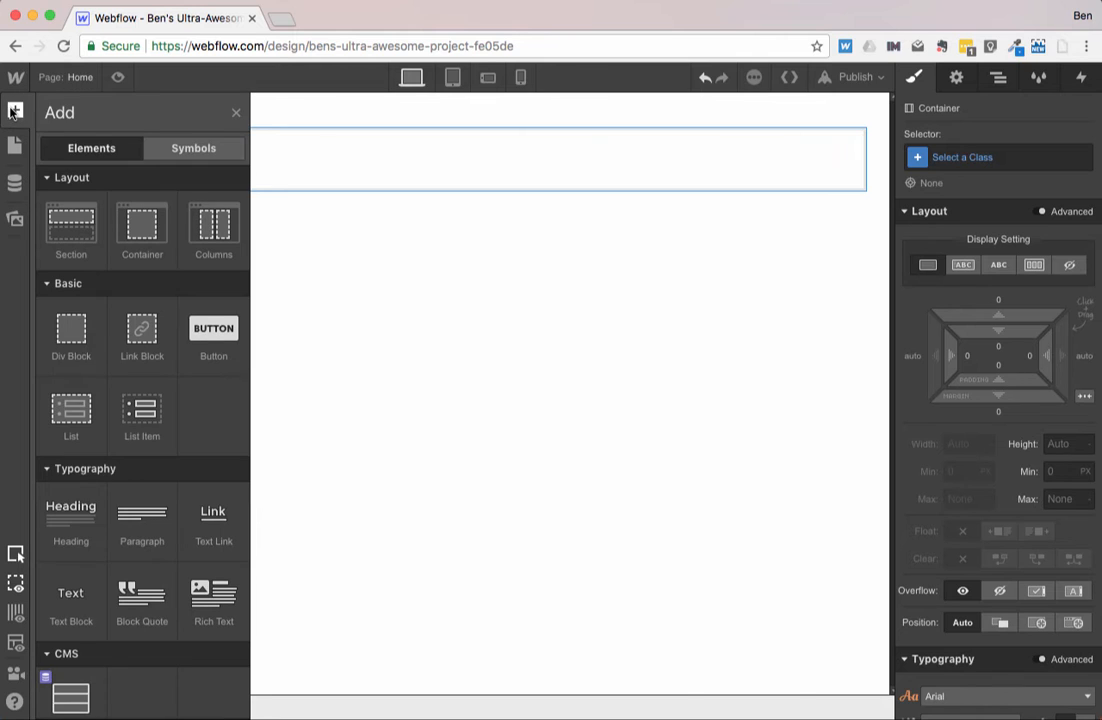
{"action": "left_click", "coordinate": [322, 163]}
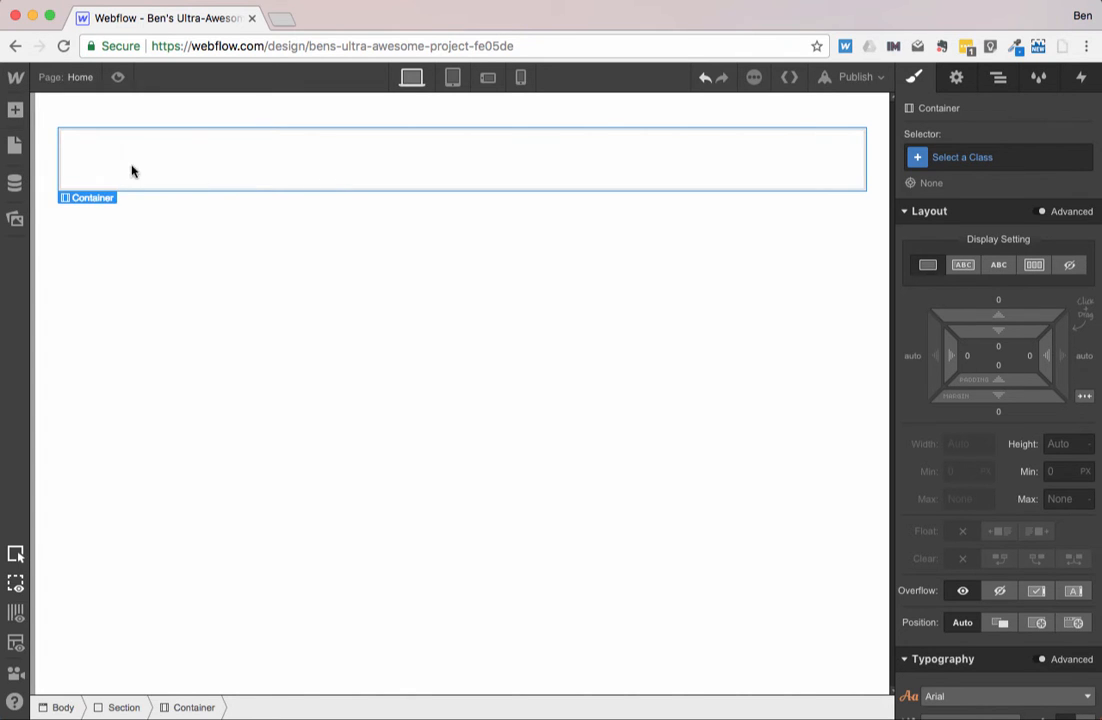
- Add a two-column row inside the container and set its column split to 8 and 4
{"action": "left_click", "coordinate": [15, 110]}
{"action": "left_click_drag", "start_coordinate": [205, 240], "coordinate": [302, 182]}
{"action": "left_click_drag", "start_coordinate": [156, 326], "coordinate": [200, 326]}
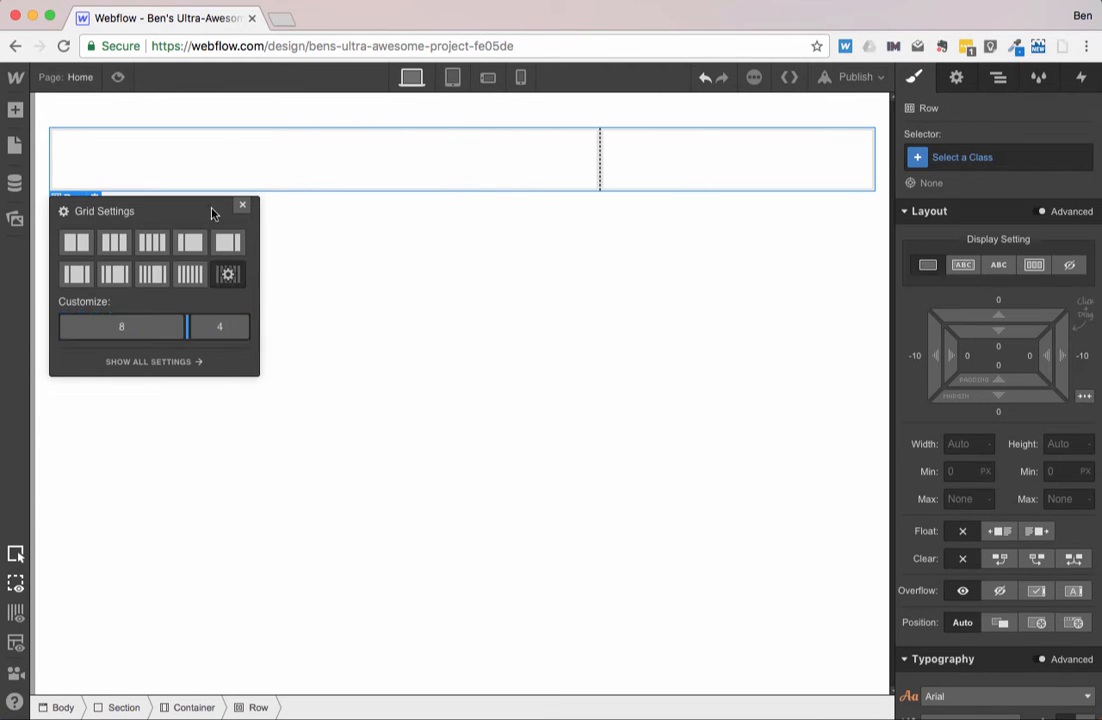
{"action": "left_click", "coordinate": [241, 205]}
- Add a Collection List to the wide first column of the row and connect it to the Blog Posts collection
{"action": "left_click", "coordinate": [430, 160]}
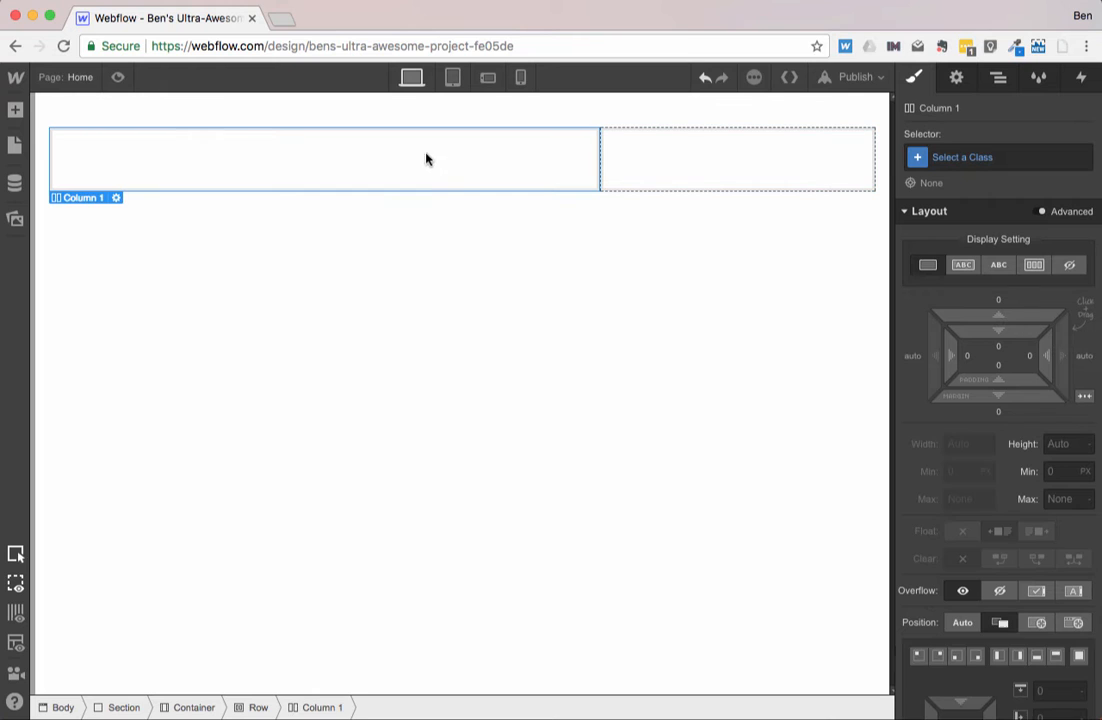
{"action": "left_click", "coordinate": [15, 110]}
{"action": "scroll", "coordinate": [165, 435], "scroll_direction": "down", "scroll_amount": 10}
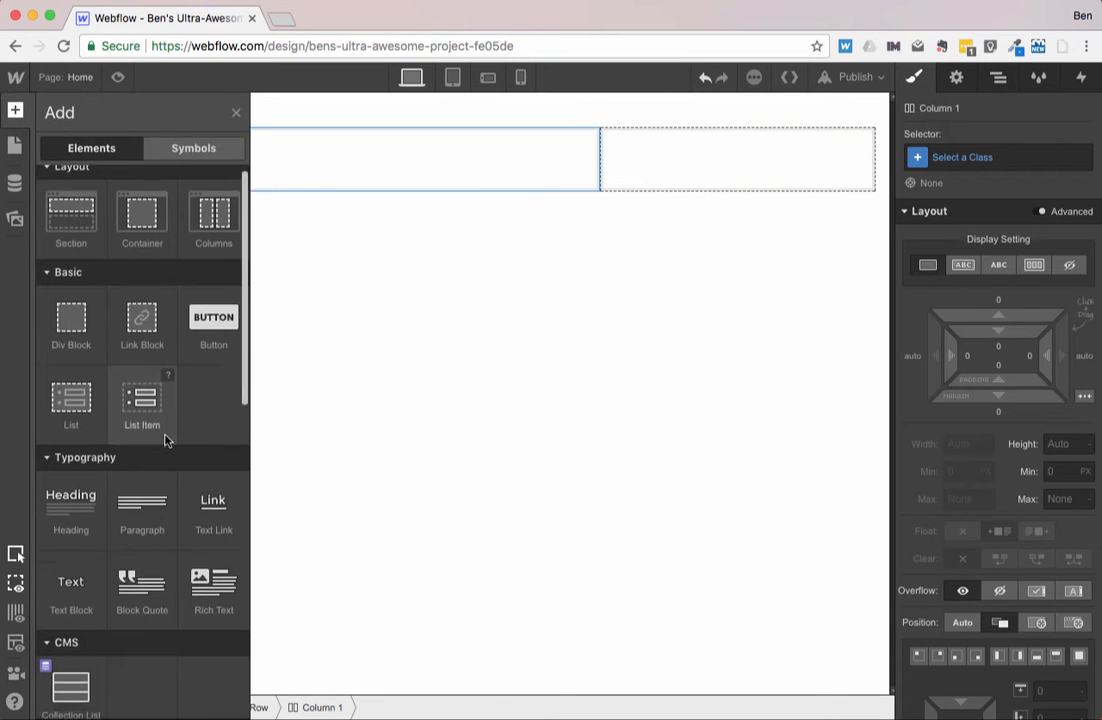
{"action": "scroll", "coordinate": [150, 420], "scroll_direction": "up", "scroll_amount": 8}
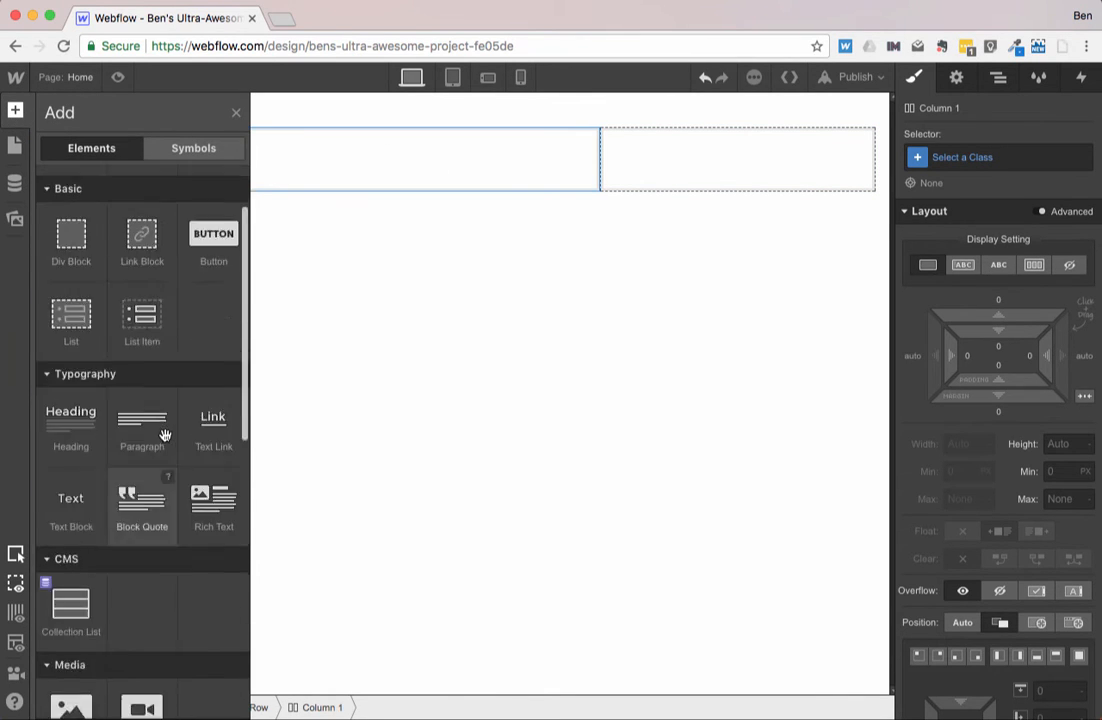
{"action": "left_click_drag", "start_coordinate": [70, 542], "coordinate": [326, 165]}
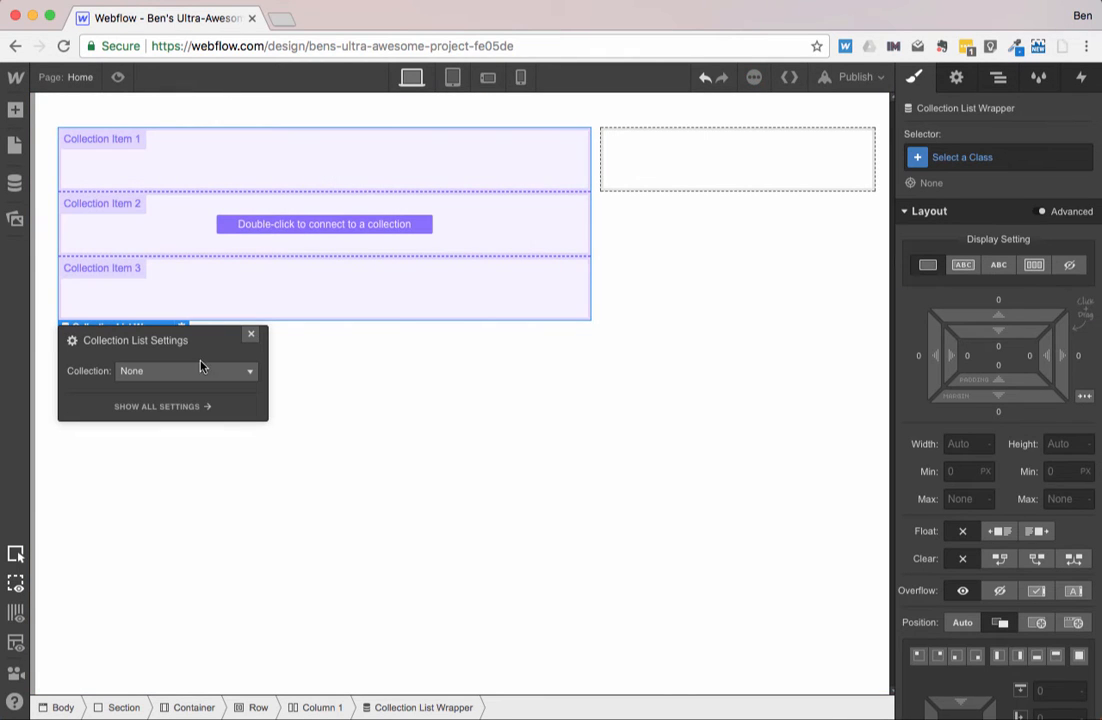
{"action": "left_click", "coordinate": [202, 370]}
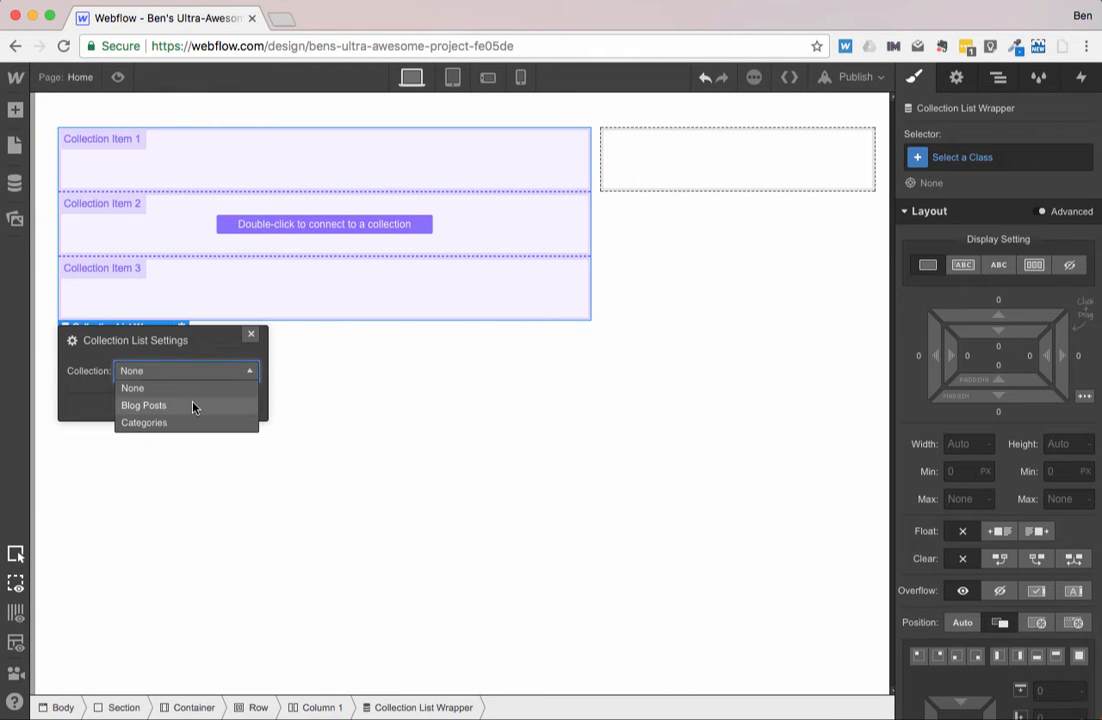
{"action": "left_click", "coordinate": [194, 406]}
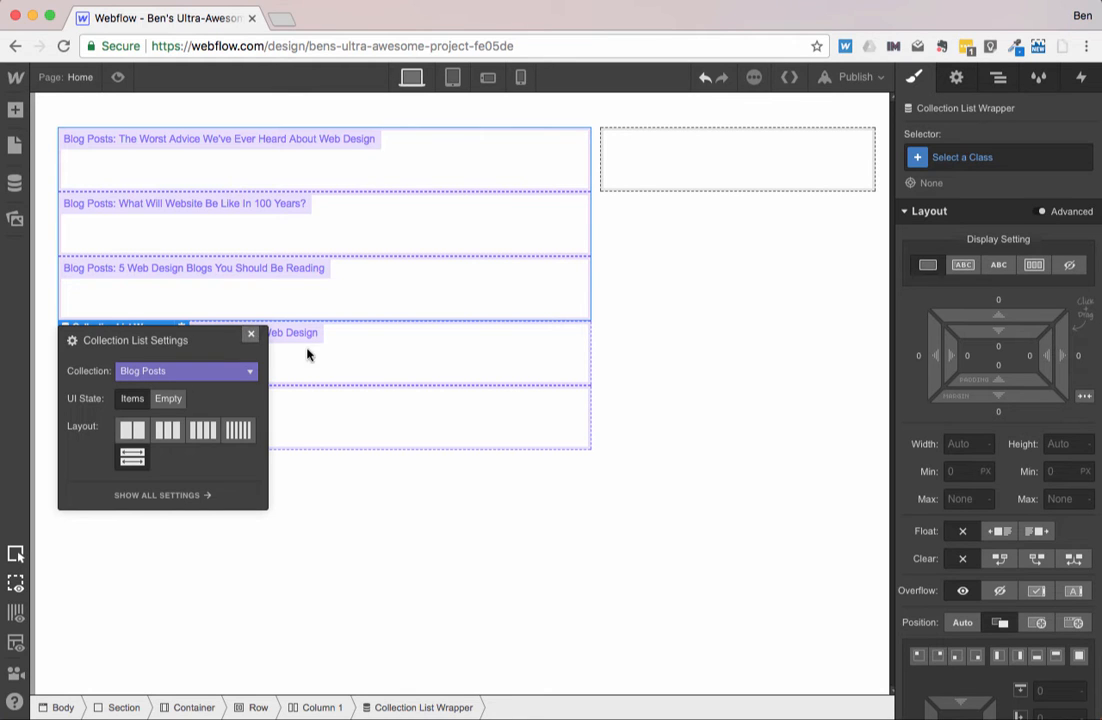
- Try the three-, four- and two-column layouts on the blog post list and return it to the full-width stacked layout
{"action": "left_click_drag", "start_coordinate": [202, 343], "coordinate": [709, 285]}
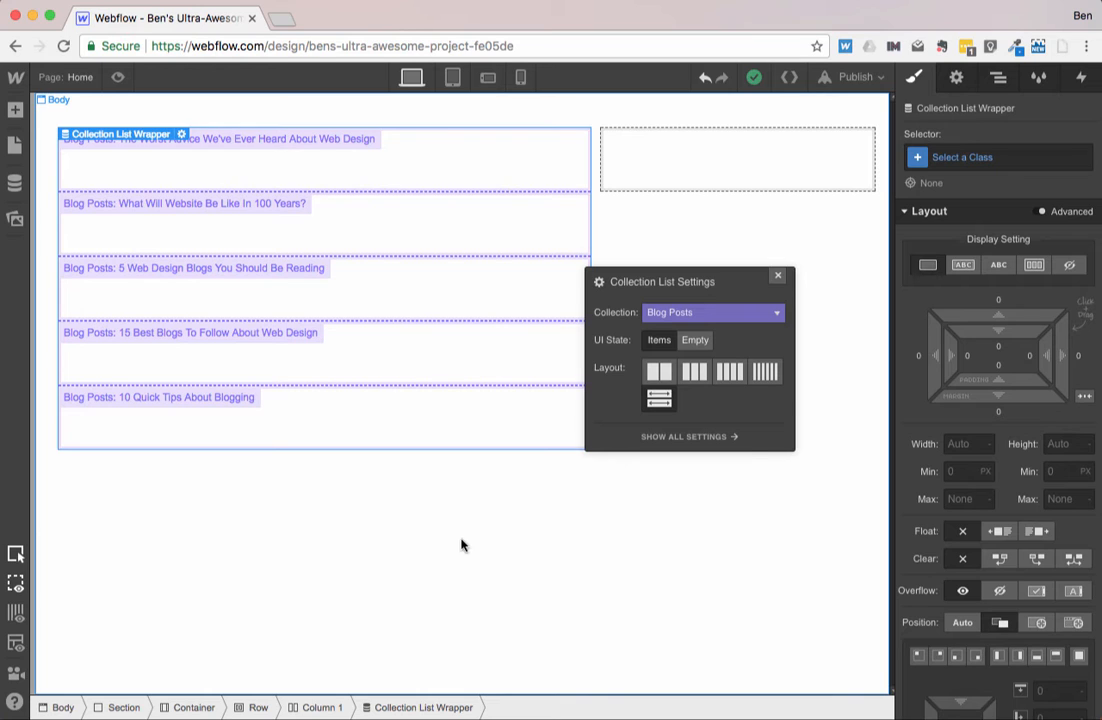
{"action": "left_click", "coordinate": [704, 375]}
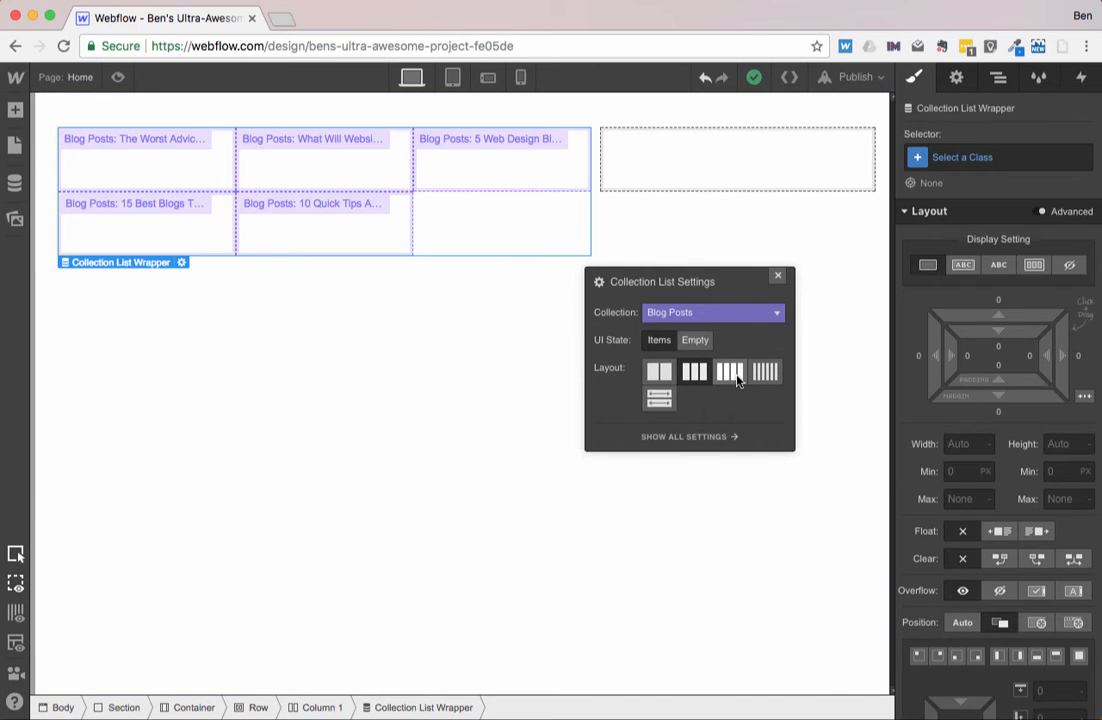
{"action": "left_click", "coordinate": [733, 373]}
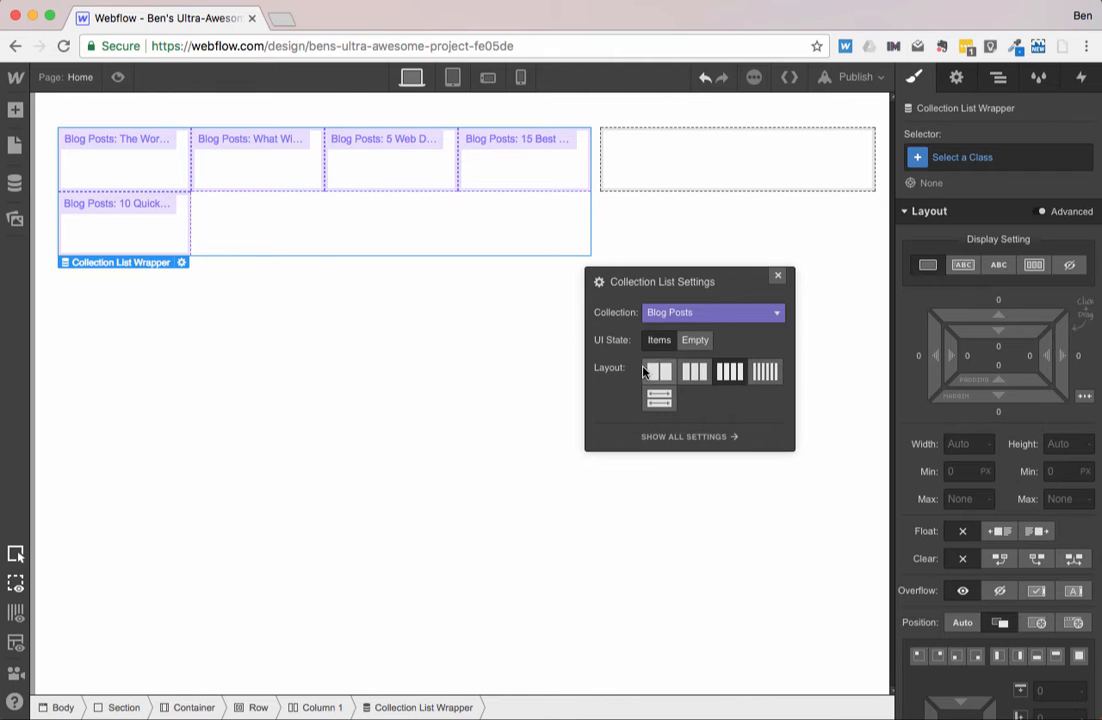
{"action": "left_click", "coordinate": [652, 370]}
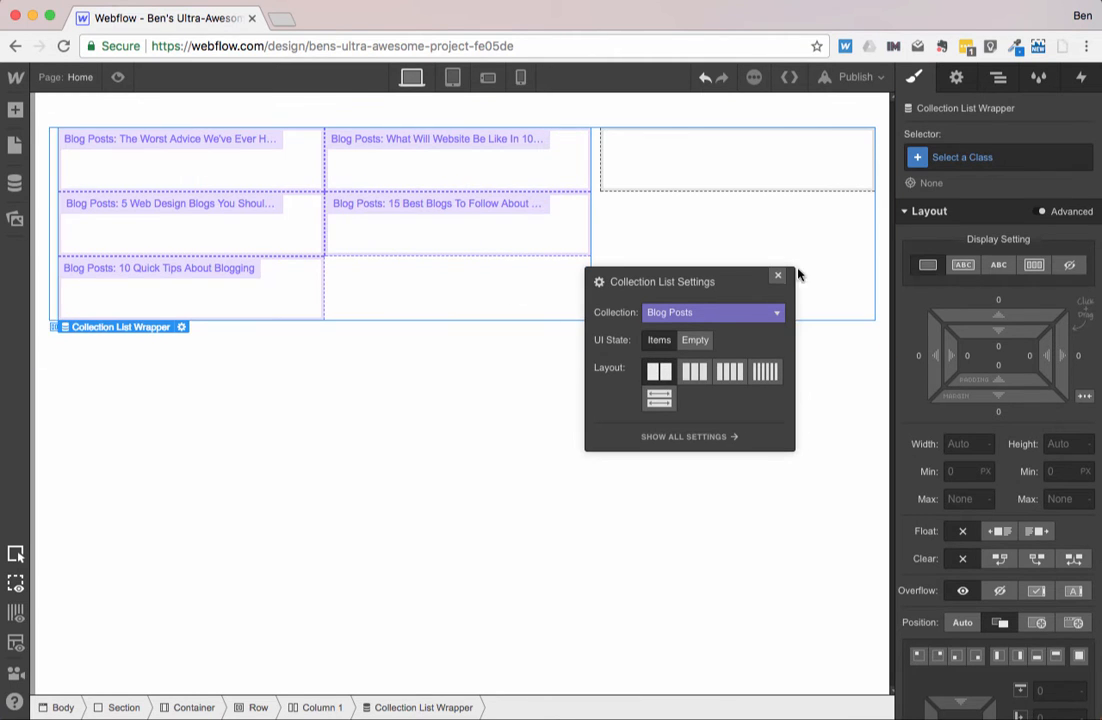
{"action": "left_click", "coordinate": [661, 399]}
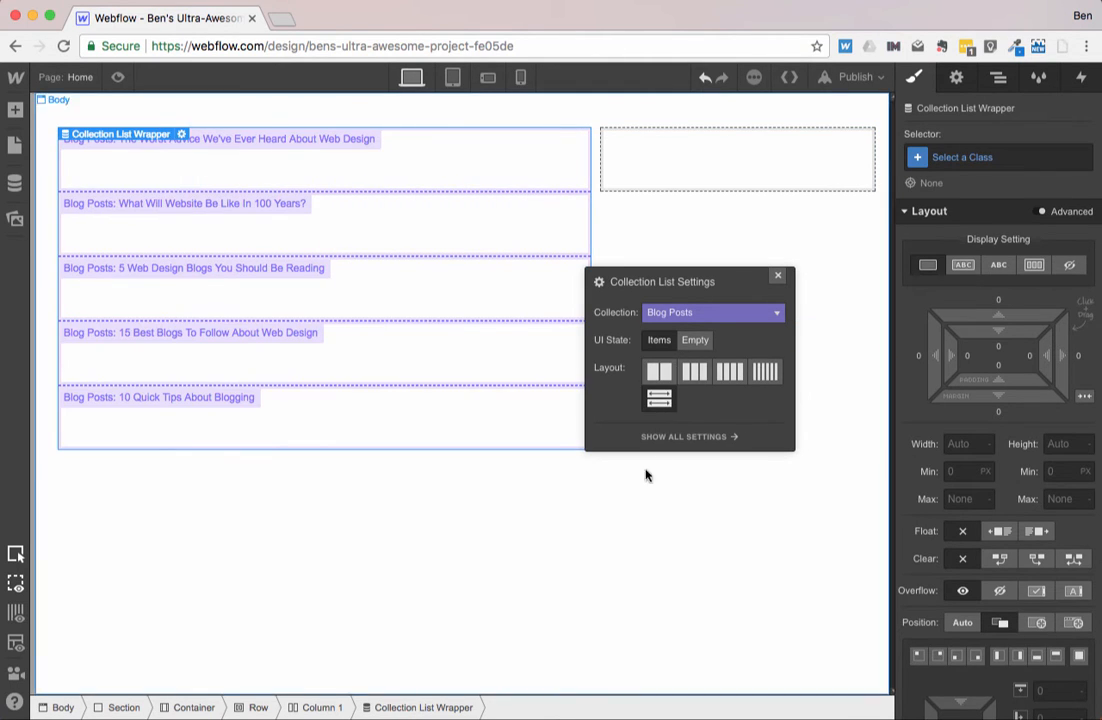
- Close the Collection List settings and move the selection from a blog post item up to its parent column
{"action": "left_click", "coordinate": [778, 275]}
{"action": "left_click", "coordinate": [487, 302]}
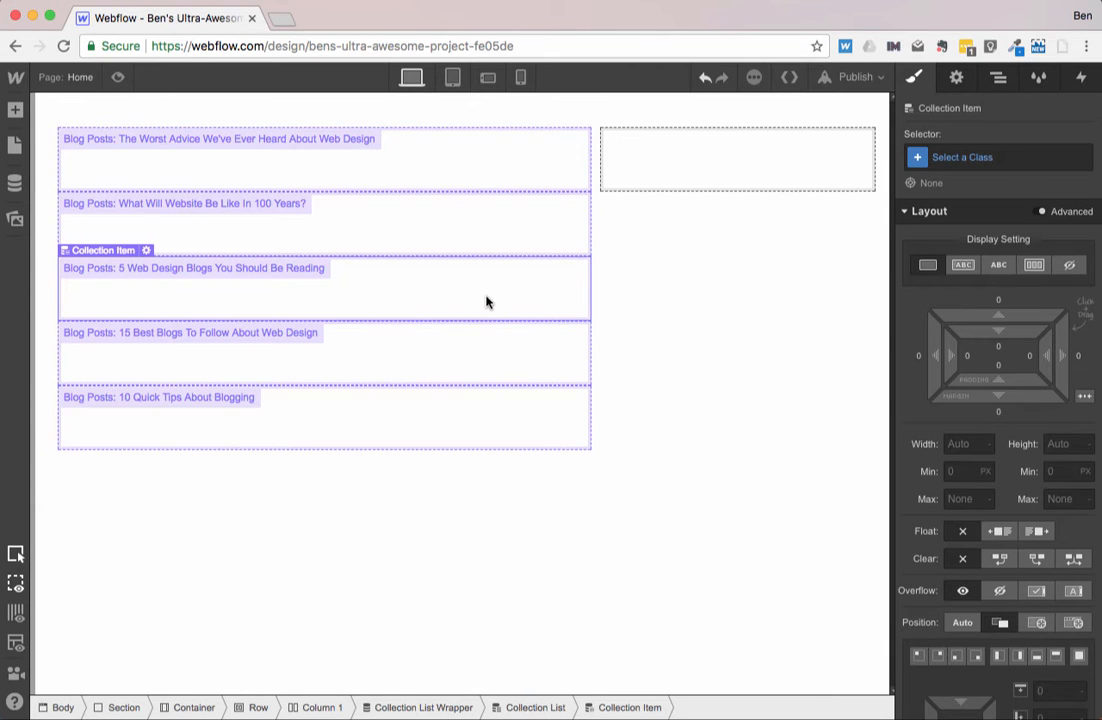
{"action": "key", "text": "Escape"}
{"action": "key", "text": "Escape"}
{"action": "key", "text": "Escape"}
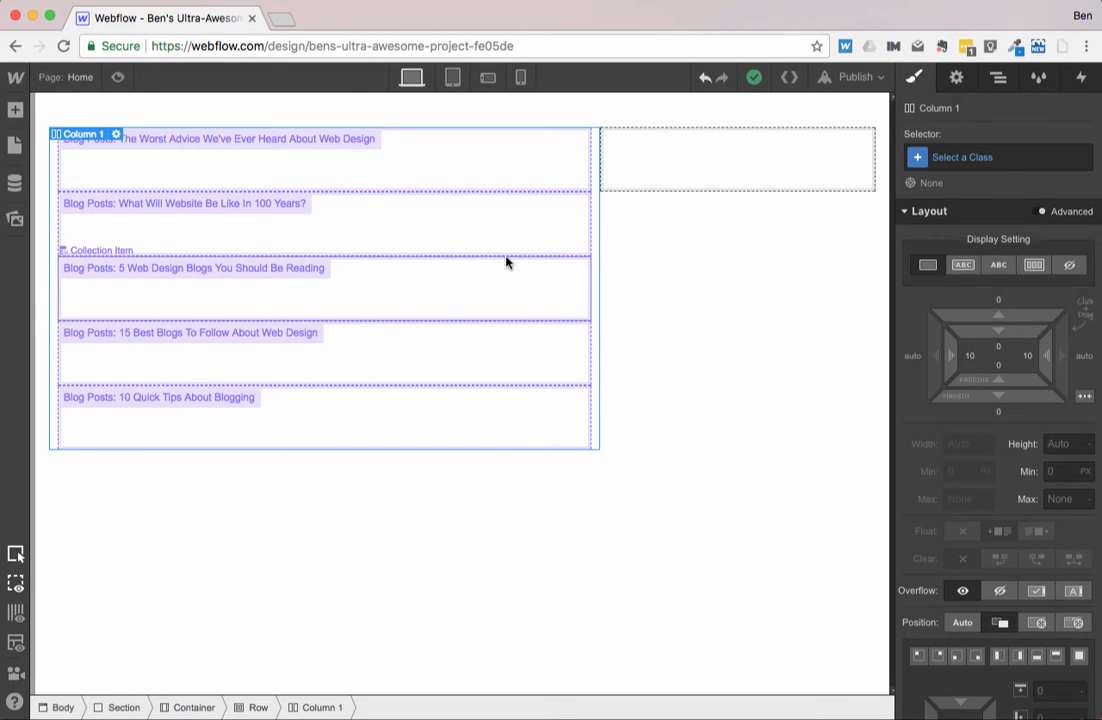
- Add an H1 Heading inside the first blog post item and bind its text to the Name field of Blog Posts
{"action": "left_click", "coordinate": [361, 168]}
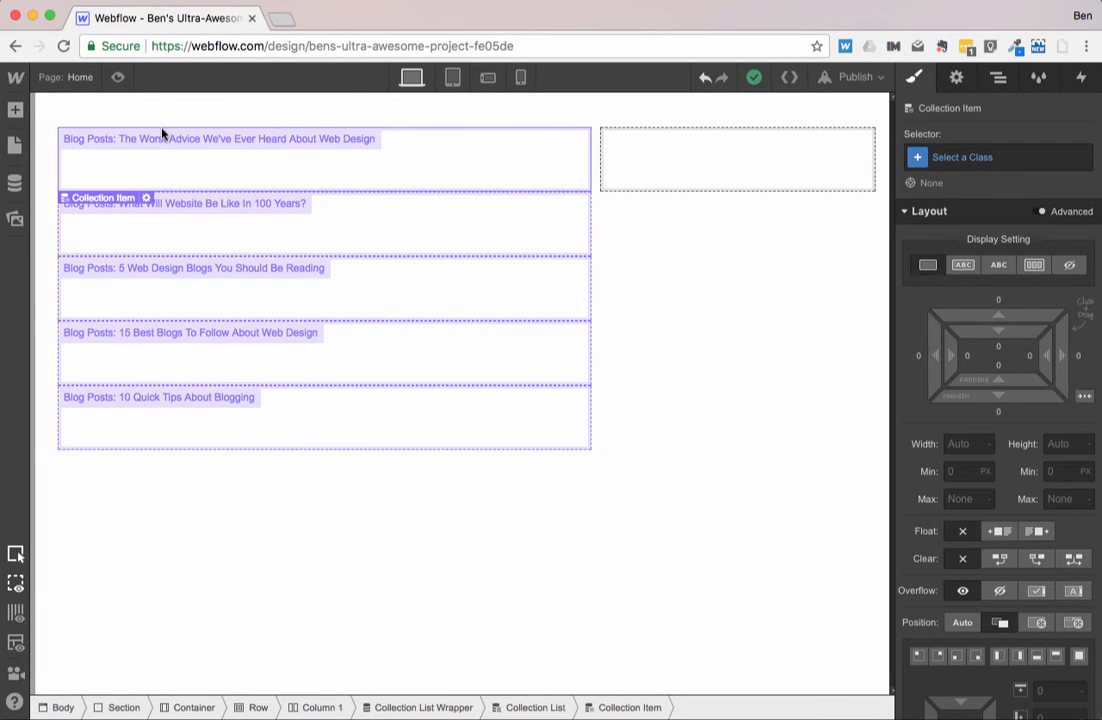
{"action": "left_click", "coordinate": [15, 110]}
{"action": "left_click", "coordinate": [62, 448]}
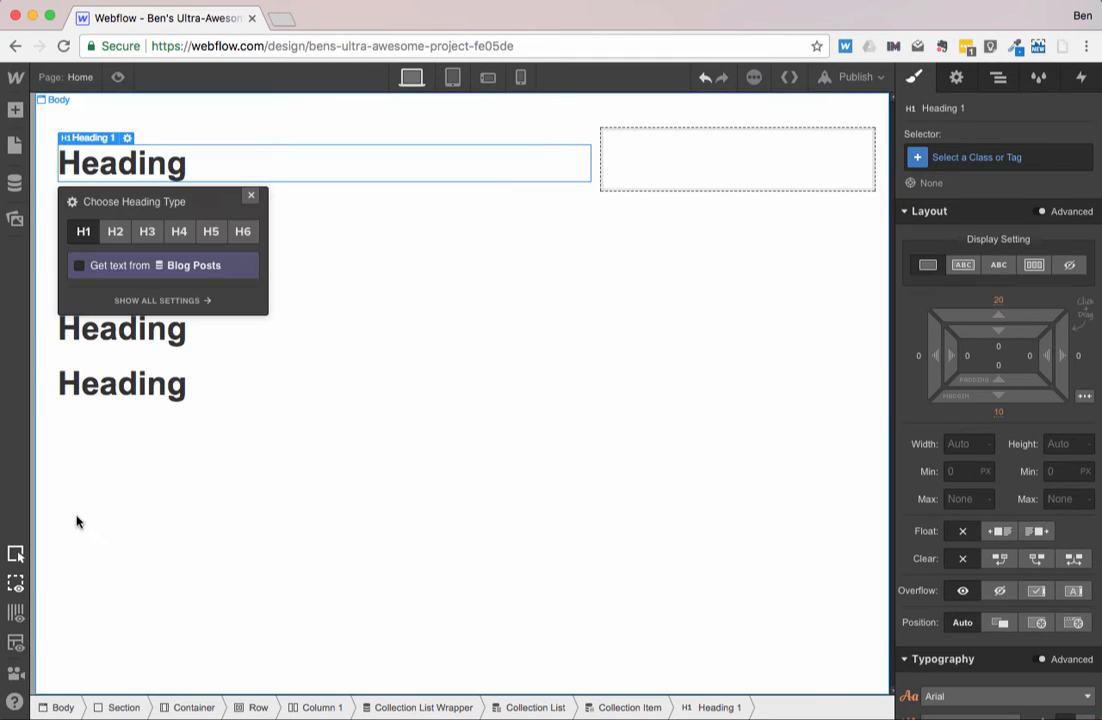
{"action": "left_click", "coordinate": [80, 267]}
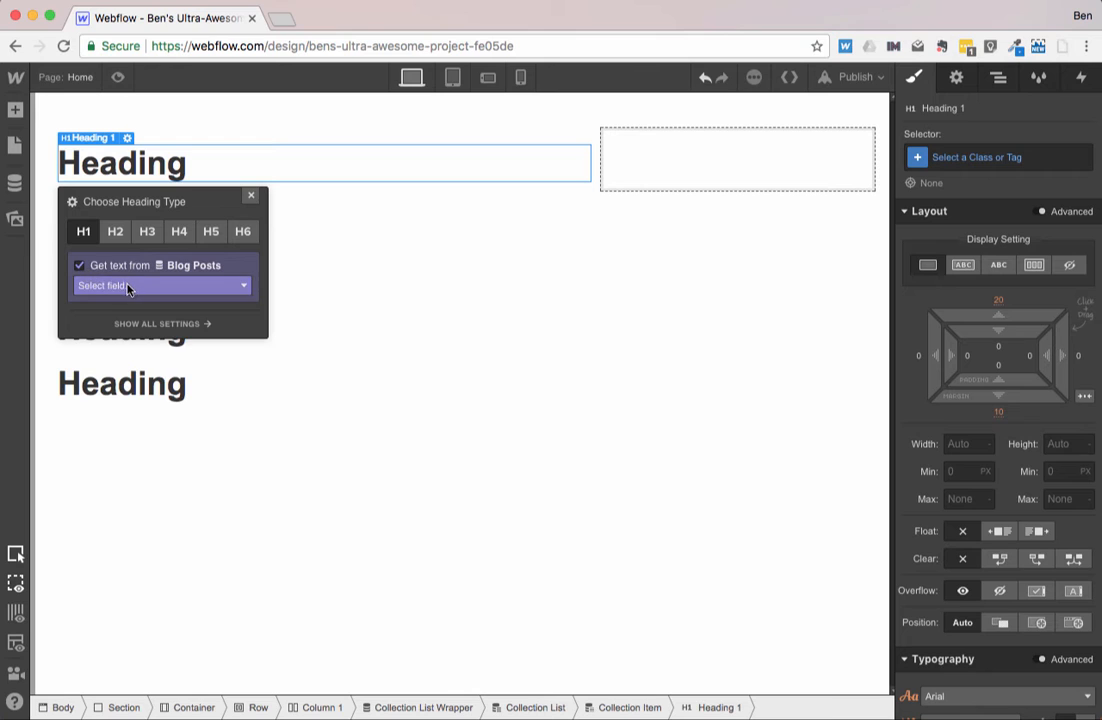
{"action": "left_click", "coordinate": [130, 287]}
{"action": "left_click", "coordinate": [126, 319]}
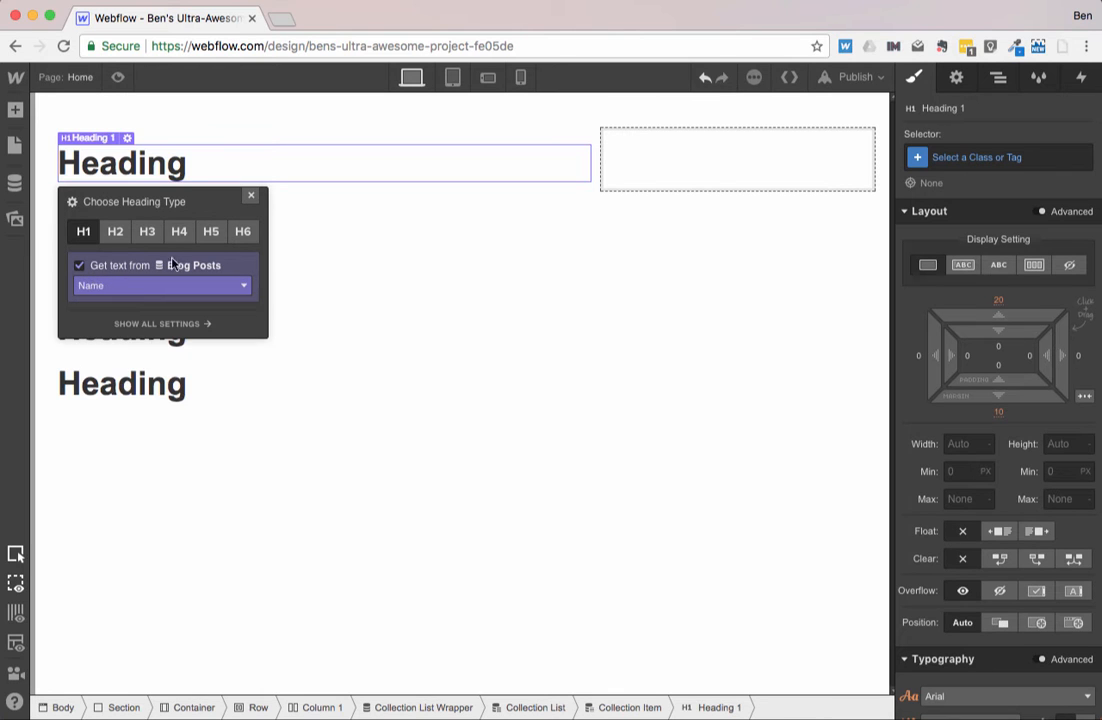
{"action": "left_click", "coordinate": [249, 195]}
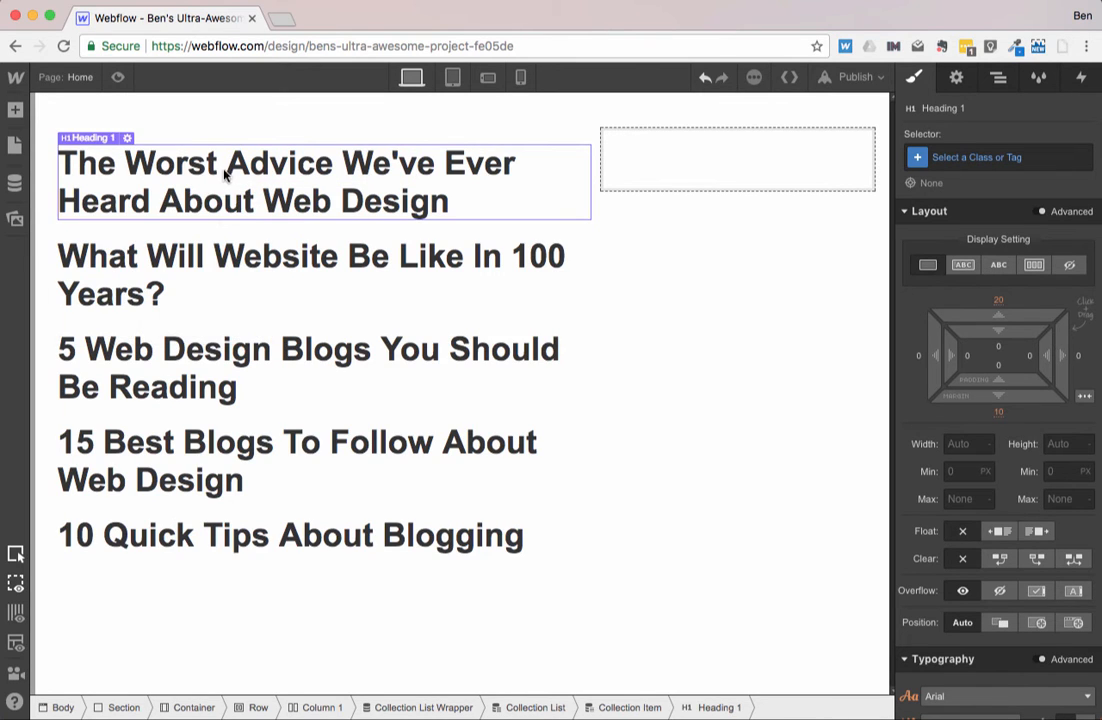
- Add a Rich Text block below the post heading and bind its text to the Post Body field of Blog Posts
{"action": "left_click", "coordinate": [14, 110]}
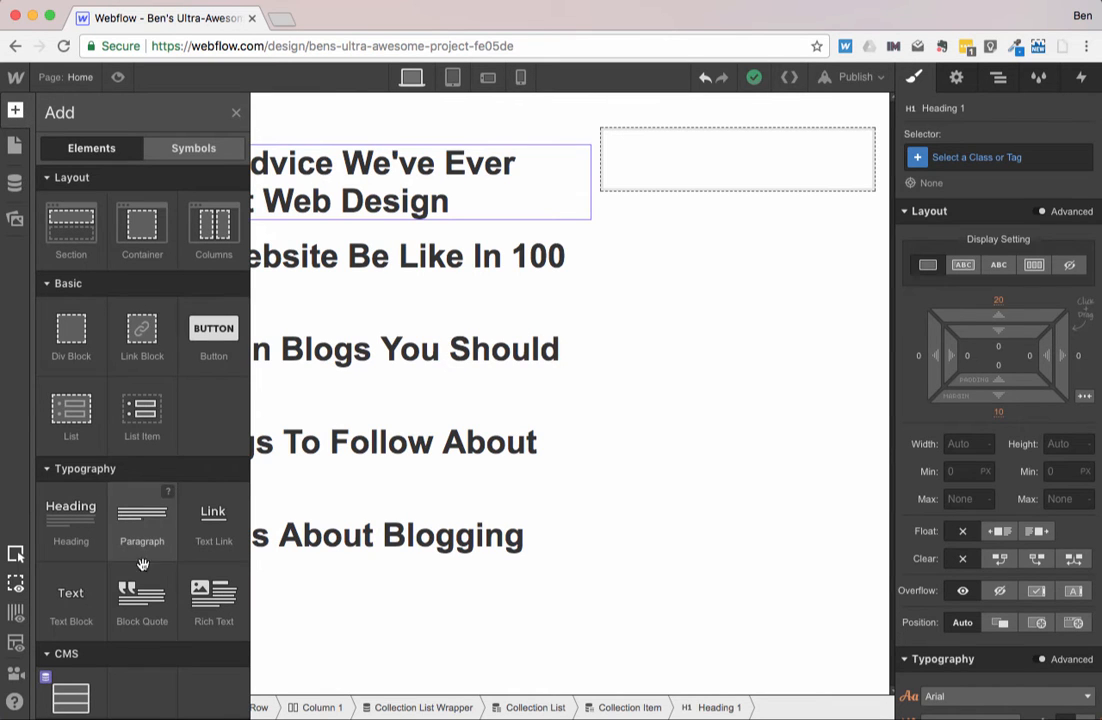
{"action": "left_click", "coordinate": [216, 605]}
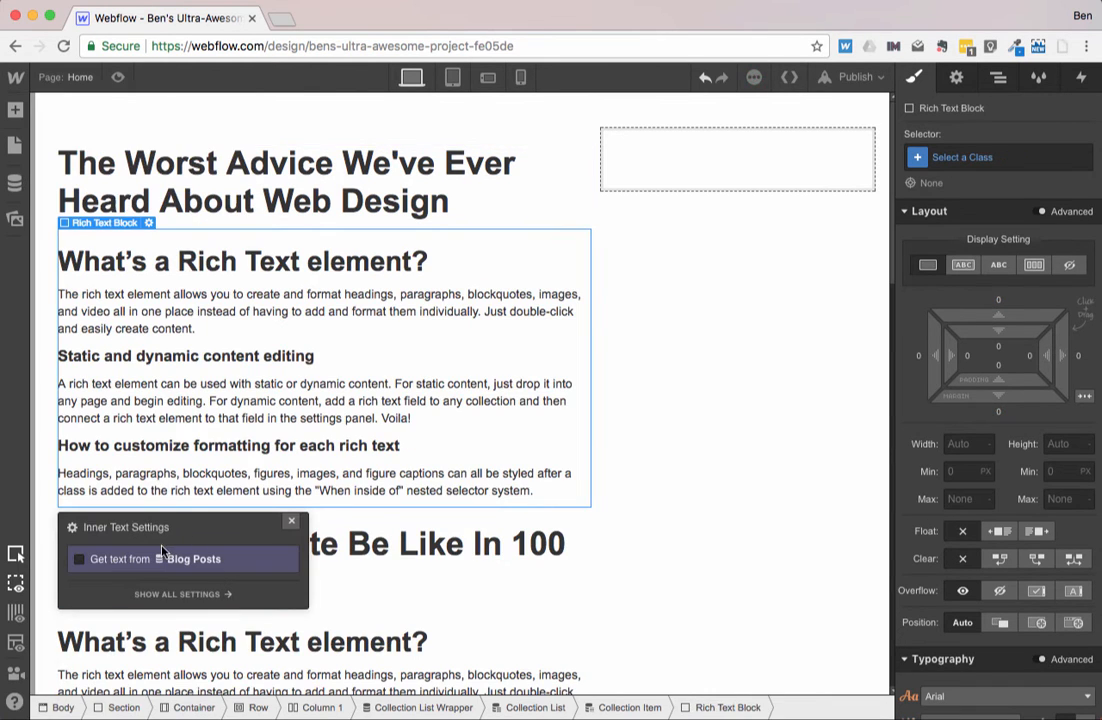
{"action": "left_click", "coordinate": [136, 565]}
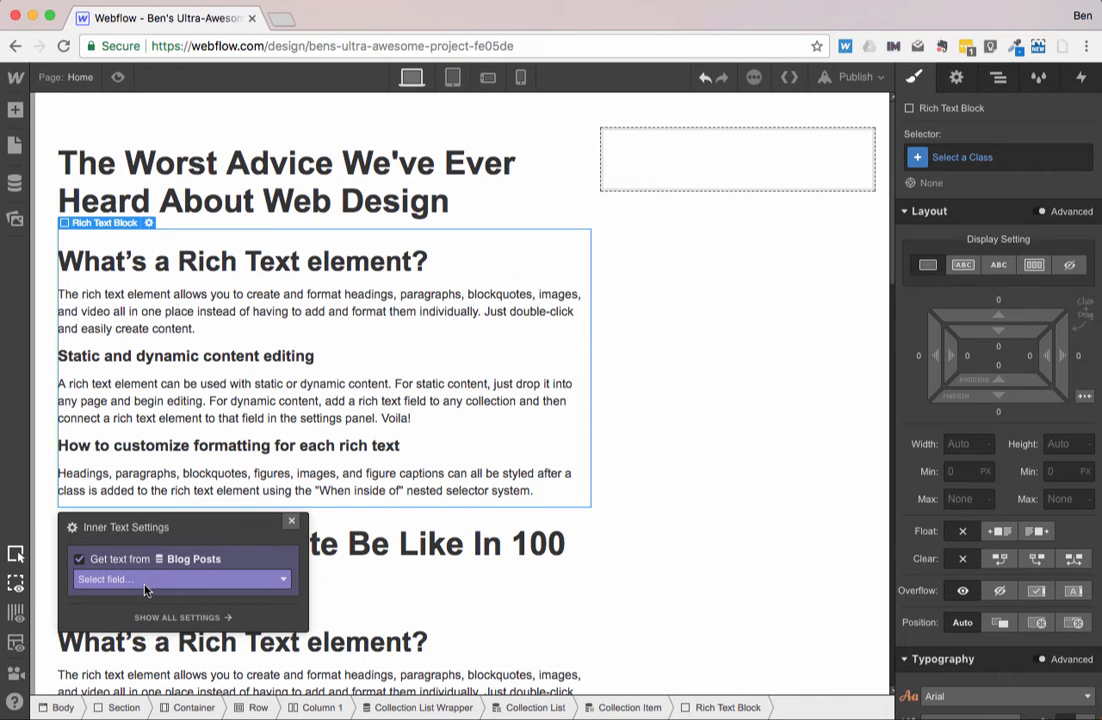
{"action": "left_click", "coordinate": [145, 580]}
{"action": "left_click", "coordinate": [140, 611]}
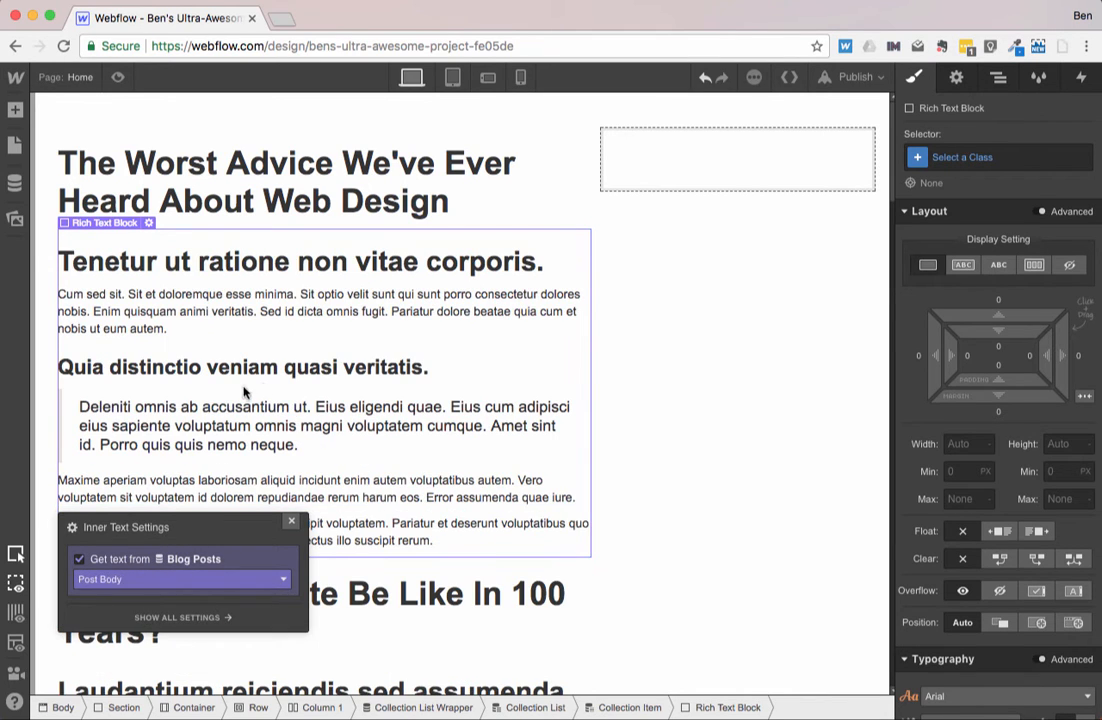
{"action": "left_click", "coordinate": [637, 349]}
{"action": "scroll", "coordinate": [362, 376], "scroll_direction": "down", "scroll_amount": 5}
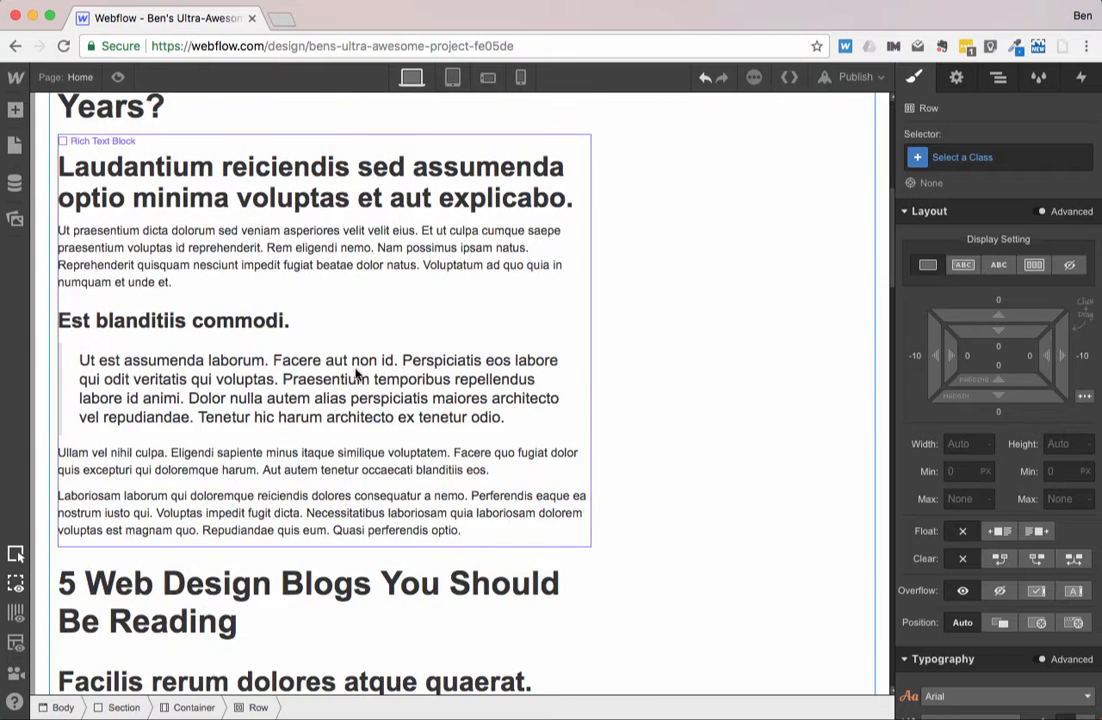
{"action": "scroll", "coordinate": [364, 359], "scroll_direction": "up", "scroll_amount": 5}
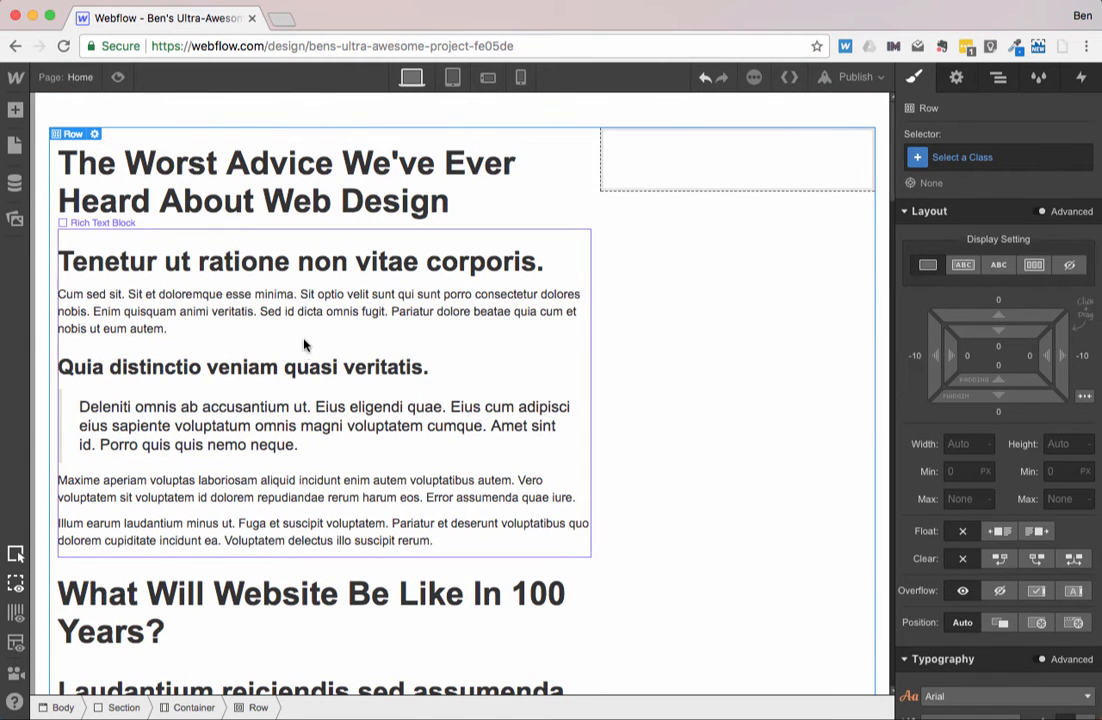
- Insert an Image between the post heading and the rich text, and bind it to the Main Image field of Blog Posts
{"action": "left_click", "coordinate": [91, 318]}
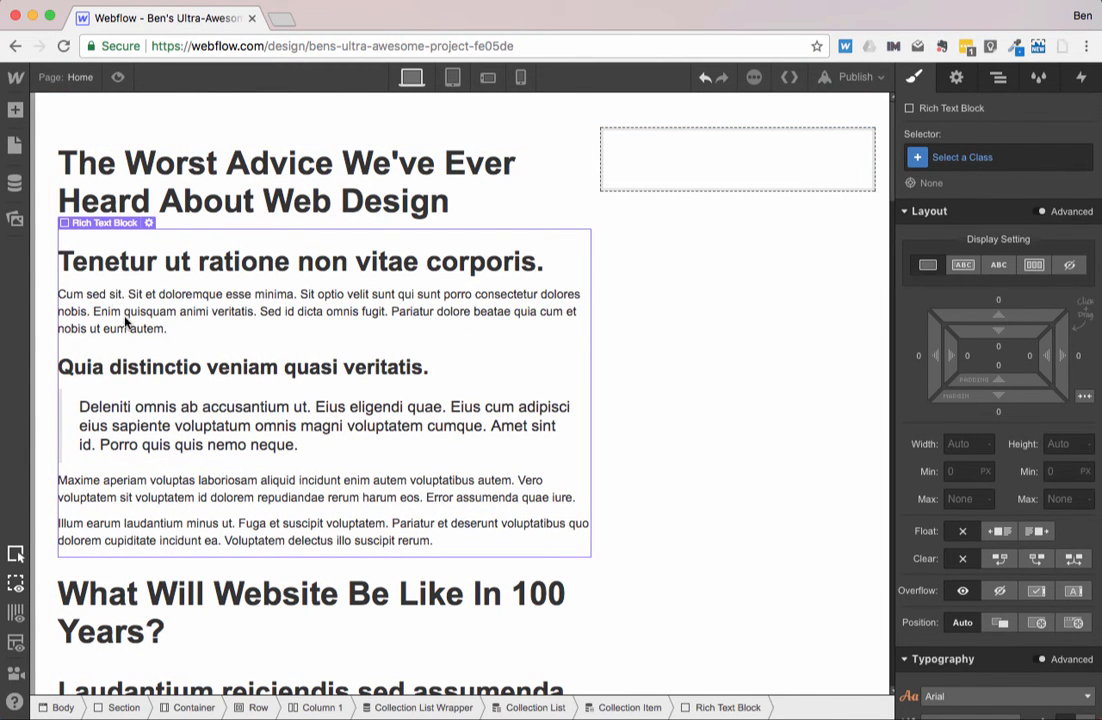
{"action": "left_click", "coordinate": [104, 207]}
{"action": "left_click", "coordinate": [15, 109]}
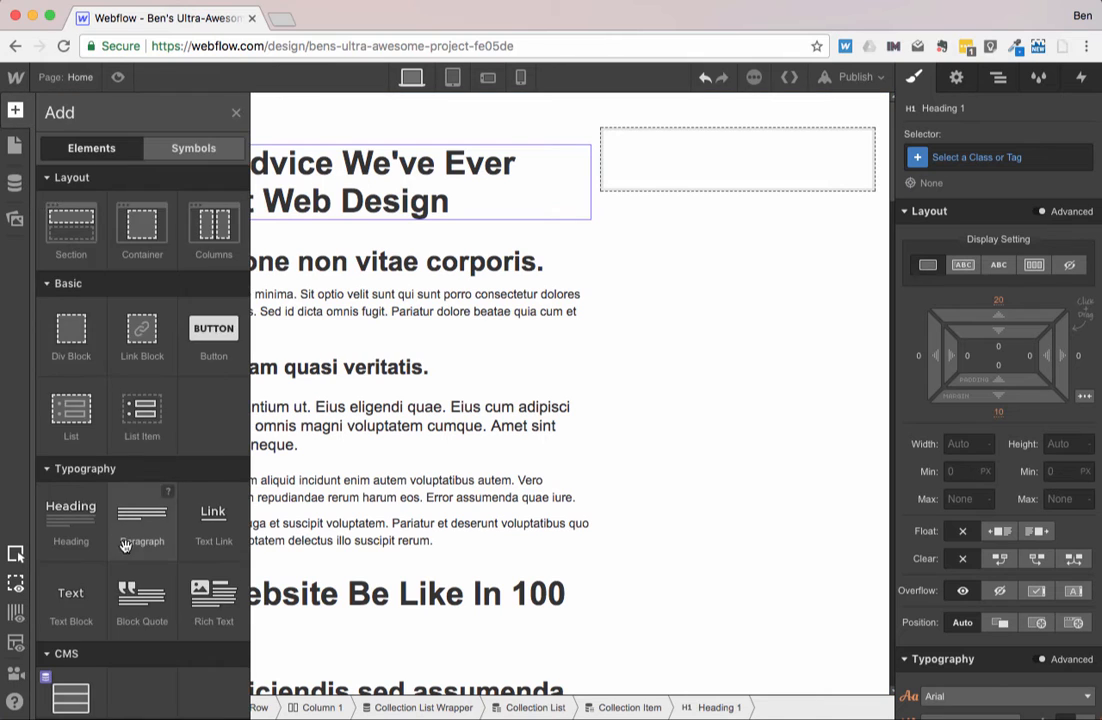
{"action": "scroll", "coordinate": [125, 544], "scroll_direction": "down", "scroll_amount": 5}
{"action": "left_click", "coordinate": [62, 398]}
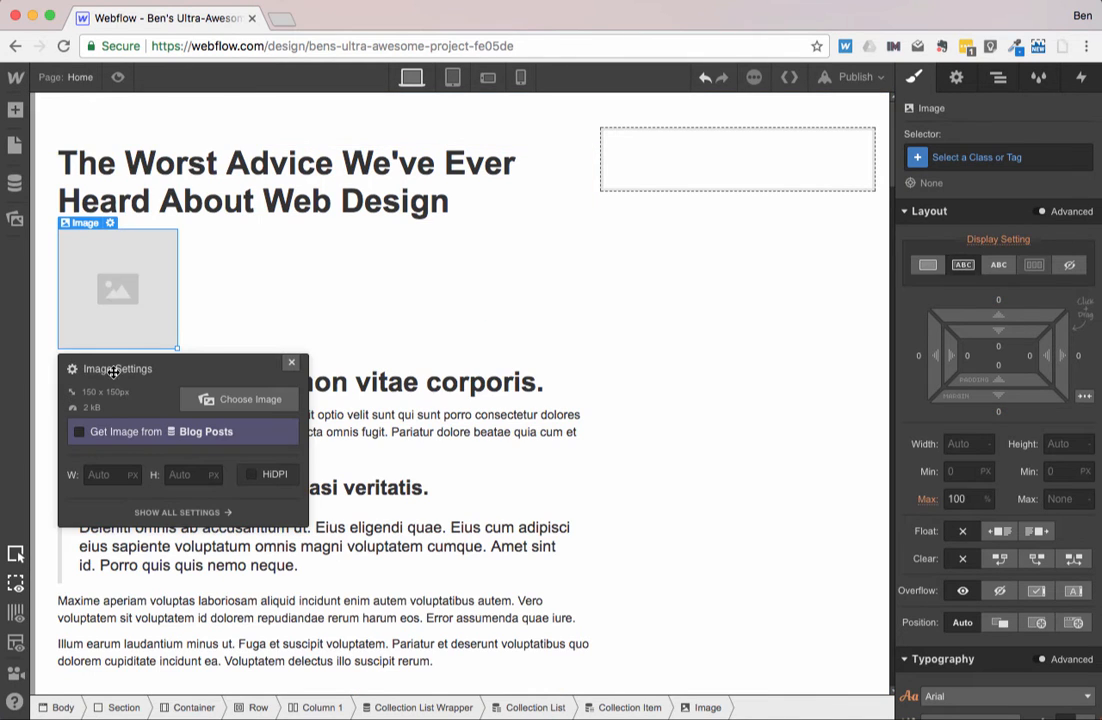
{"action": "left_click", "coordinate": [129, 432]}
{"action": "left_click", "coordinate": [136, 451]}
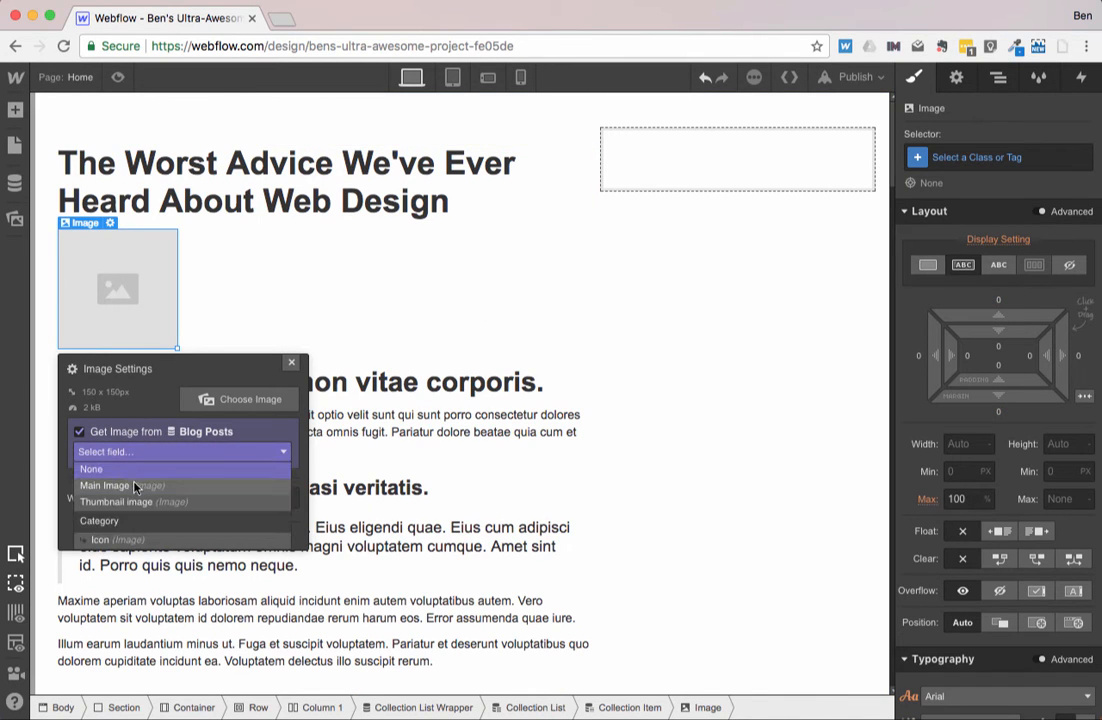
{"action": "left_click", "coordinate": [136, 487]}
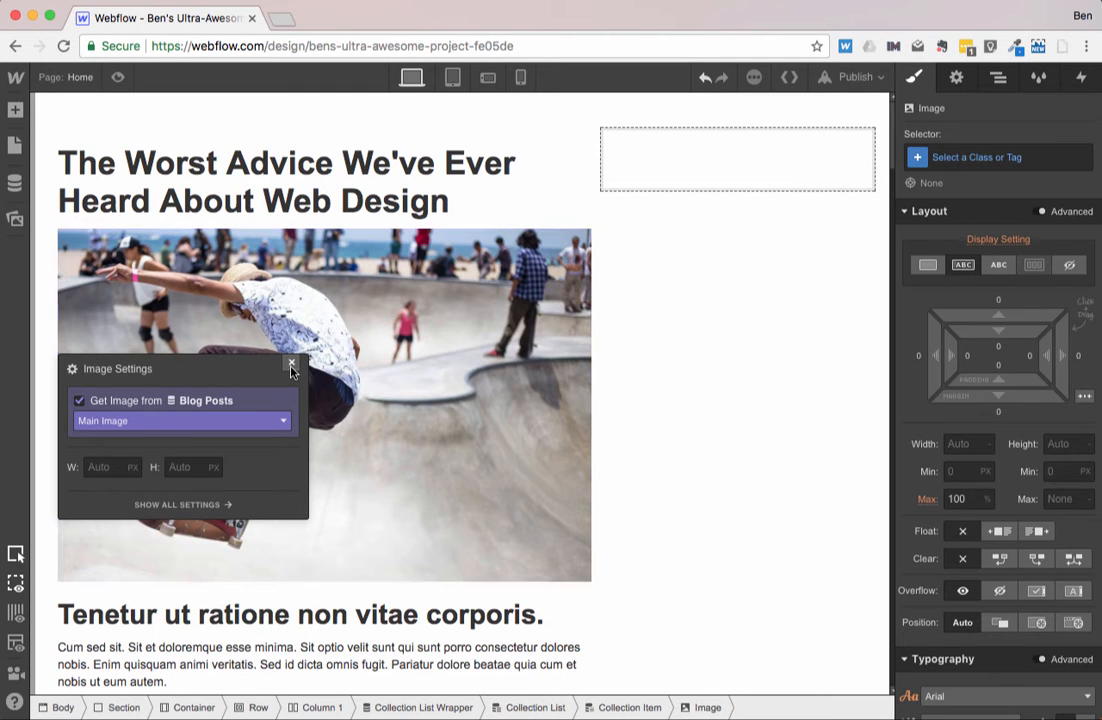
{"action": "left_click", "coordinate": [250, 314]}
- Add a Button below the first post's rich text block and change its label to "Read More"
{"action": "scroll", "coordinate": [320, 308], "scroll_direction": "down", "scroll_amount": 5}
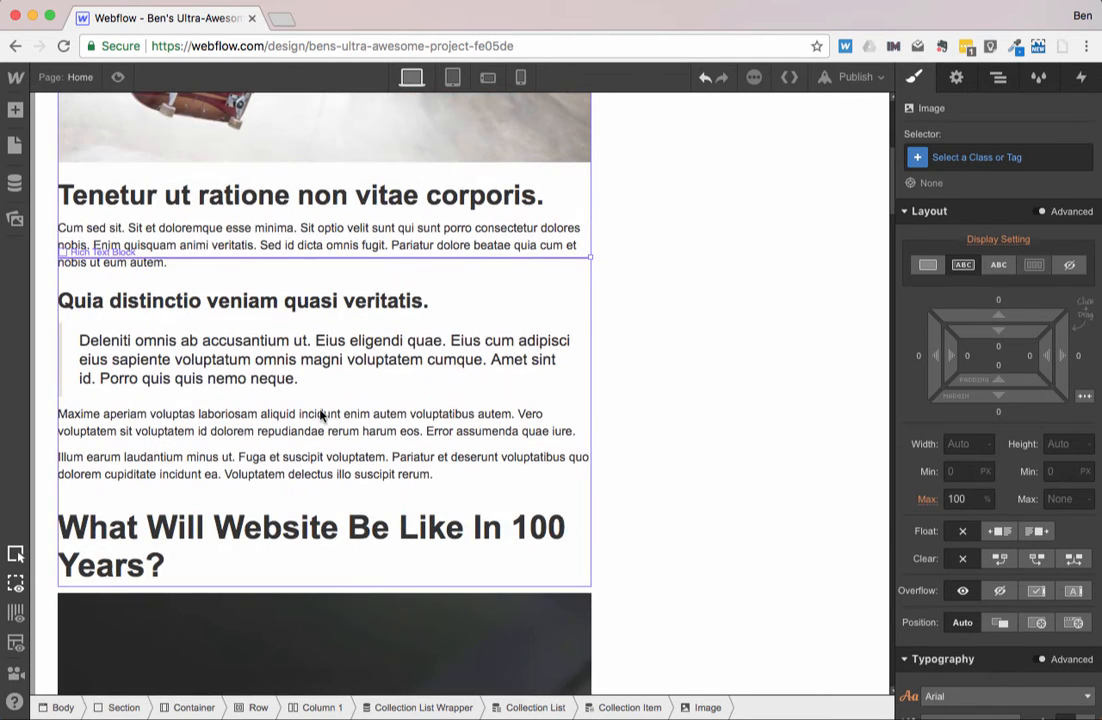
{"action": "scroll", "coordinate": [322, 415], "scroll_direction": "up", "scroll_amount": 5}
{"action": "scroll", "coordinate": [323, 410], "scroll_direction": "down", "scroll_amount": 5}
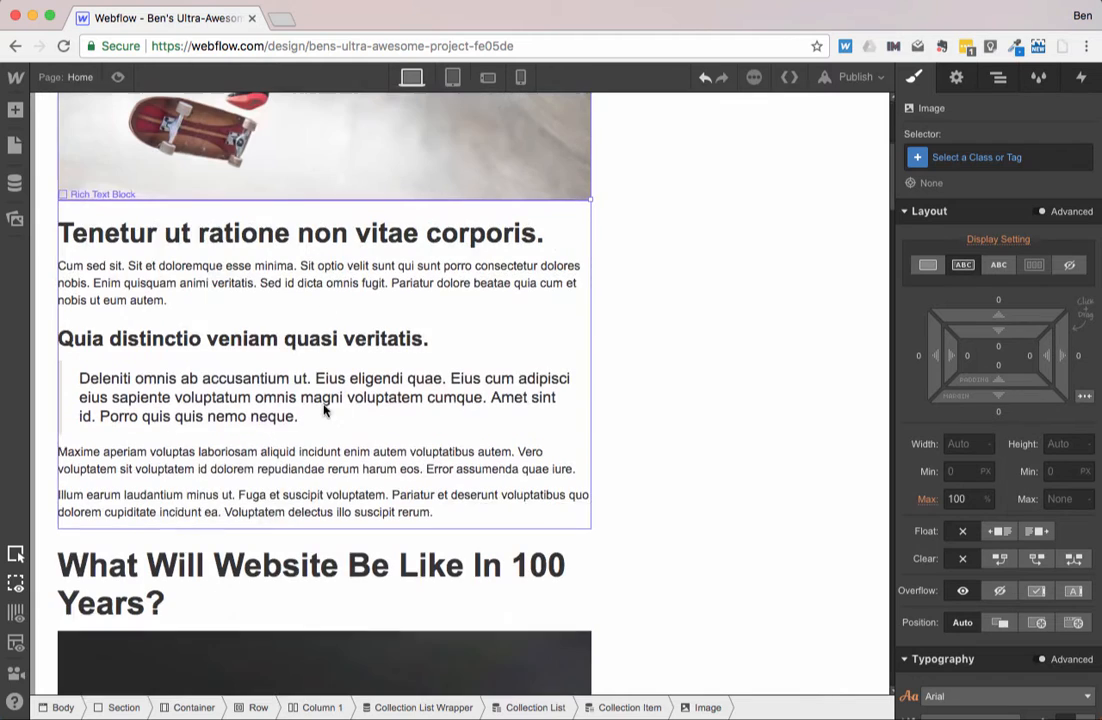
{"action": "left_click", "coordinate": [222, 416]}
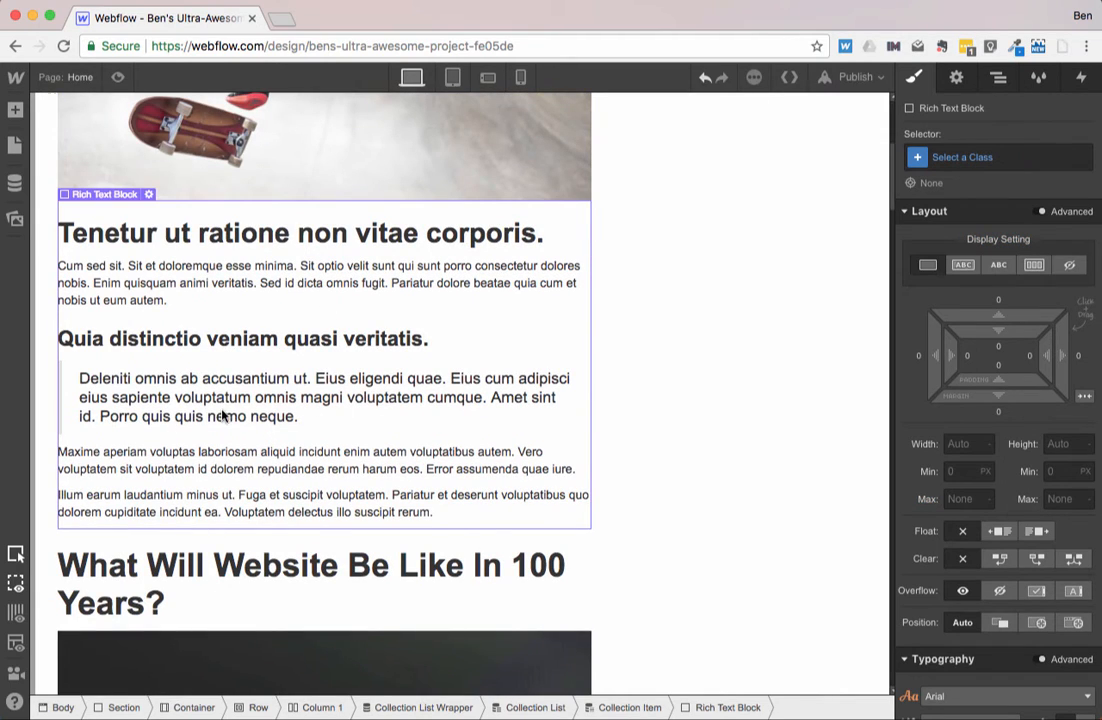
{"action": "left_click", "coordinate": [15, 109]}
{"action": "left_click", "coordinate": [204, 340]}
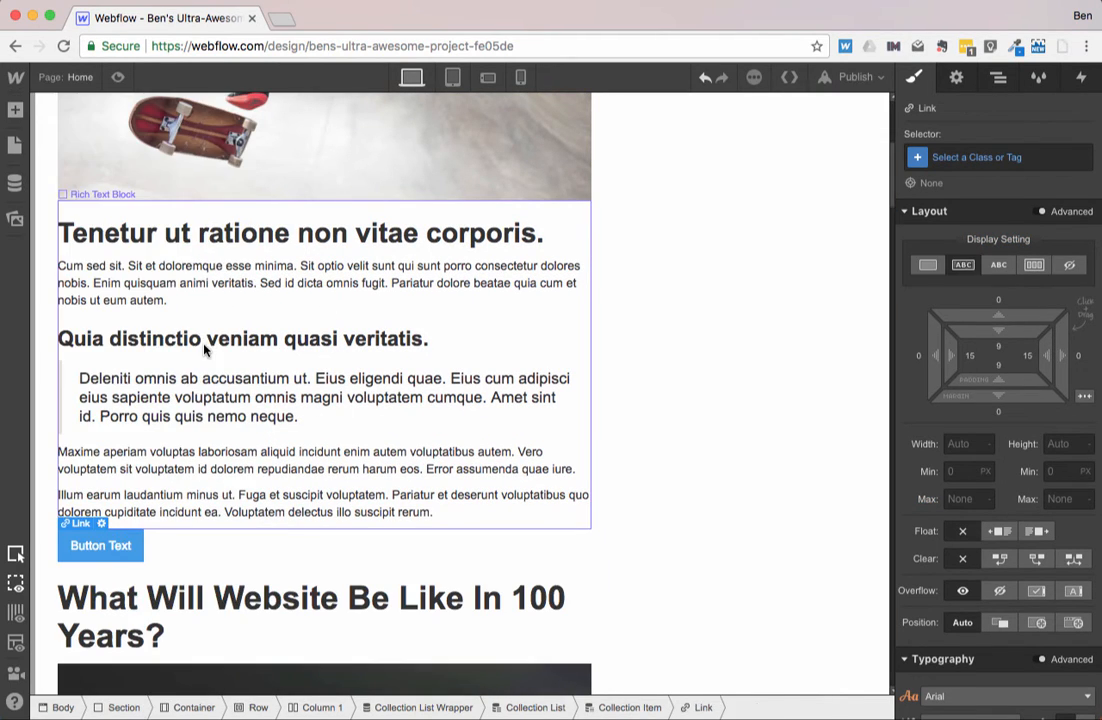
{"action": "double_click", "coordinate": [101, 545]}
{"action": "triple_click", "coordinate": [102, 545]}
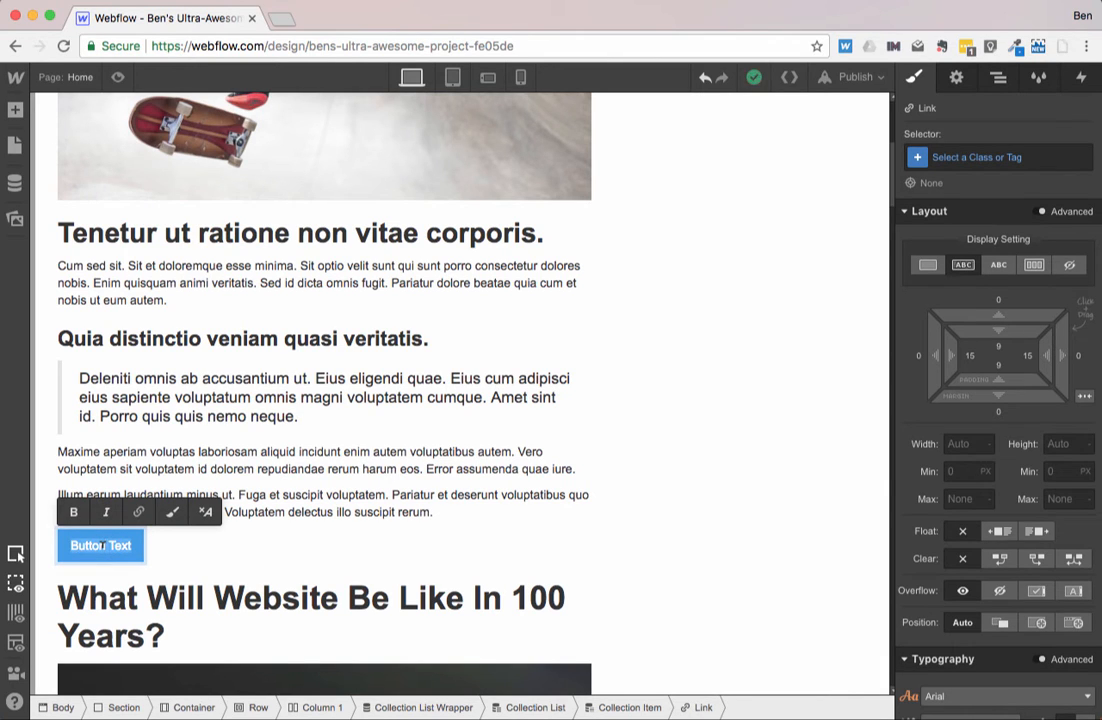
{"action": "type", "text": "Read More"}
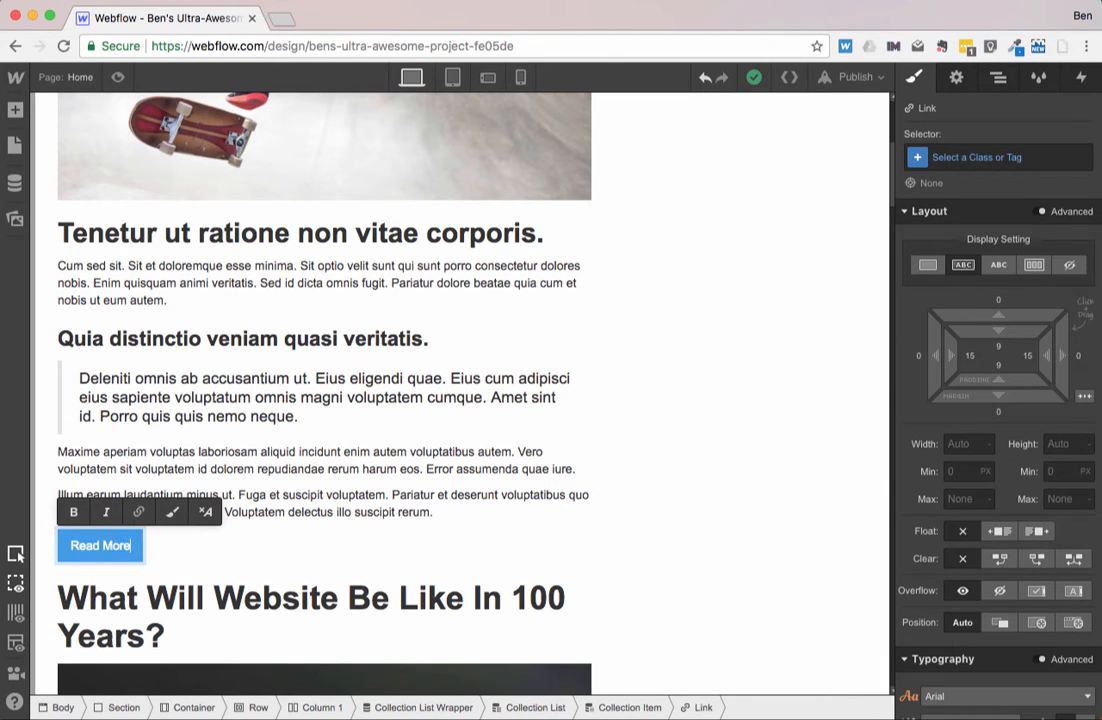
{"action": "left_click", "coordinate": [231, 563]}
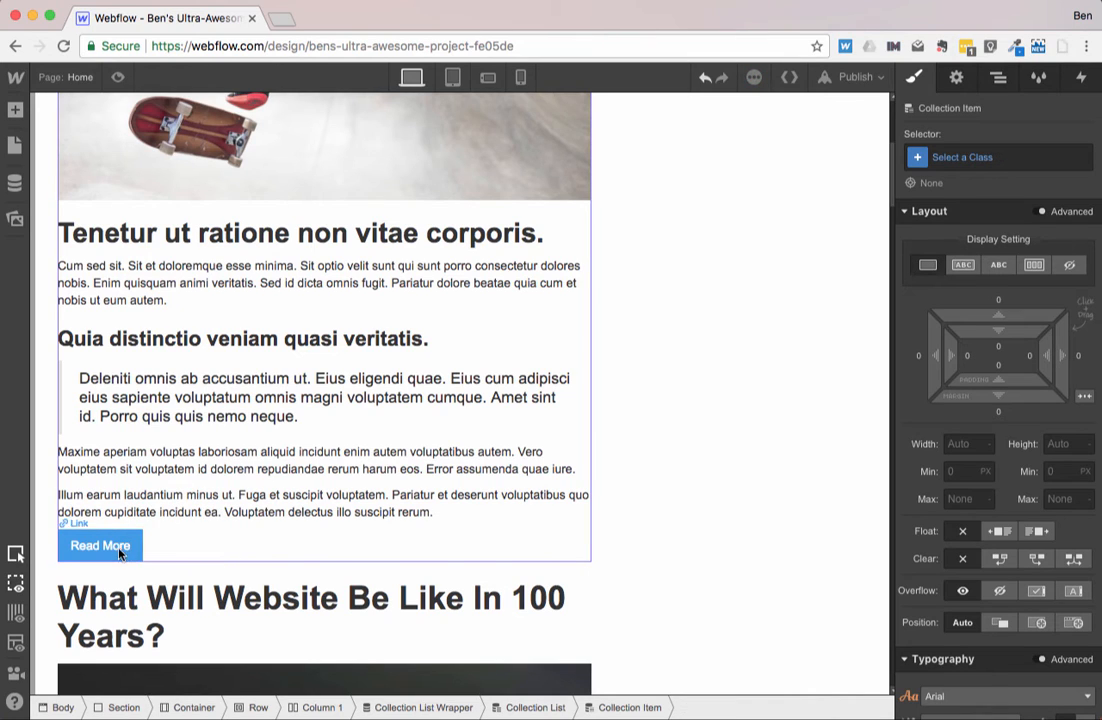
- Link the Read More button to the Current Blog Post collection page
{"action": "scroll", "coordinate": [130, 550], "scroll_direction": "down", "scroll_amount": 2}
{"action": "scroll", "coordinate": [145, 550], "scroll_direction": "down", "scroll_amount": 15}
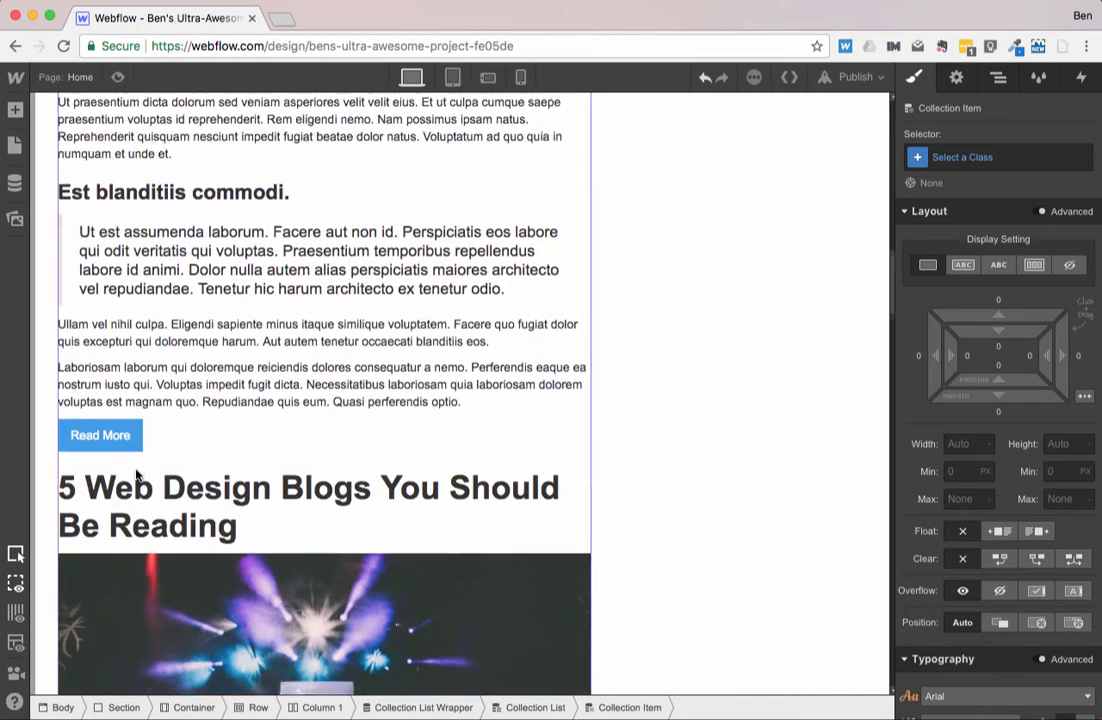
{"action": "scroll", "coordinate": [140, 500], "scroll_direction": "up", "scroll_amount": 15}
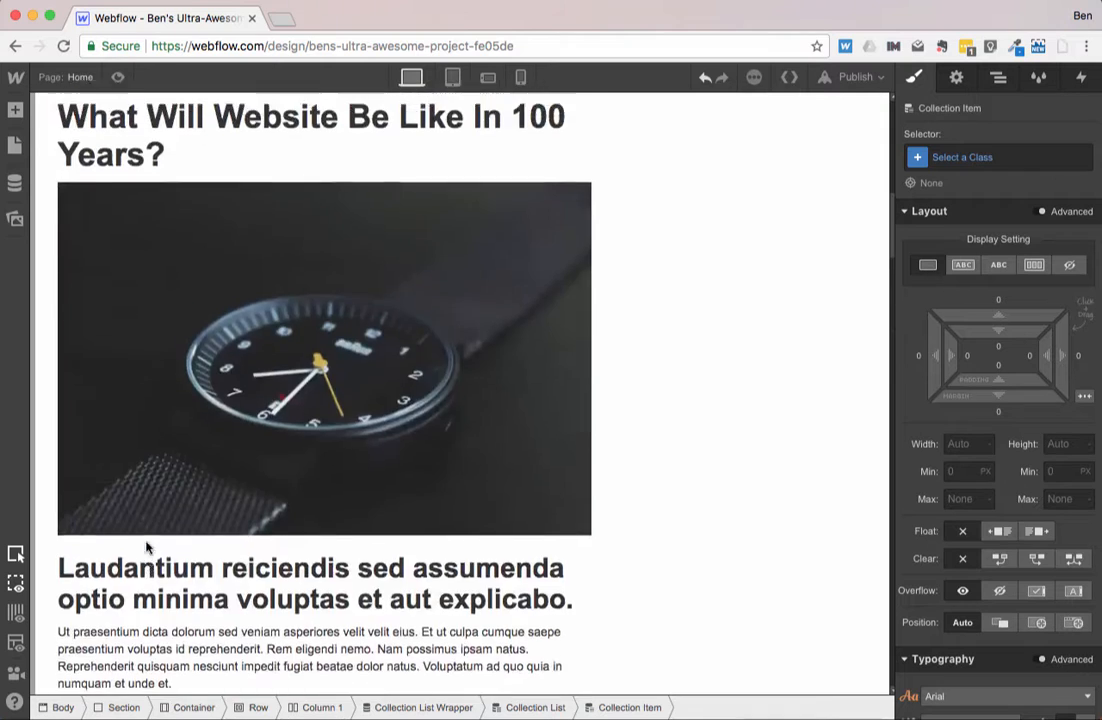
{"action": "scroll", "coordinate": [145, 547], "scroll_direction": "up", "scroll_amount": 5}
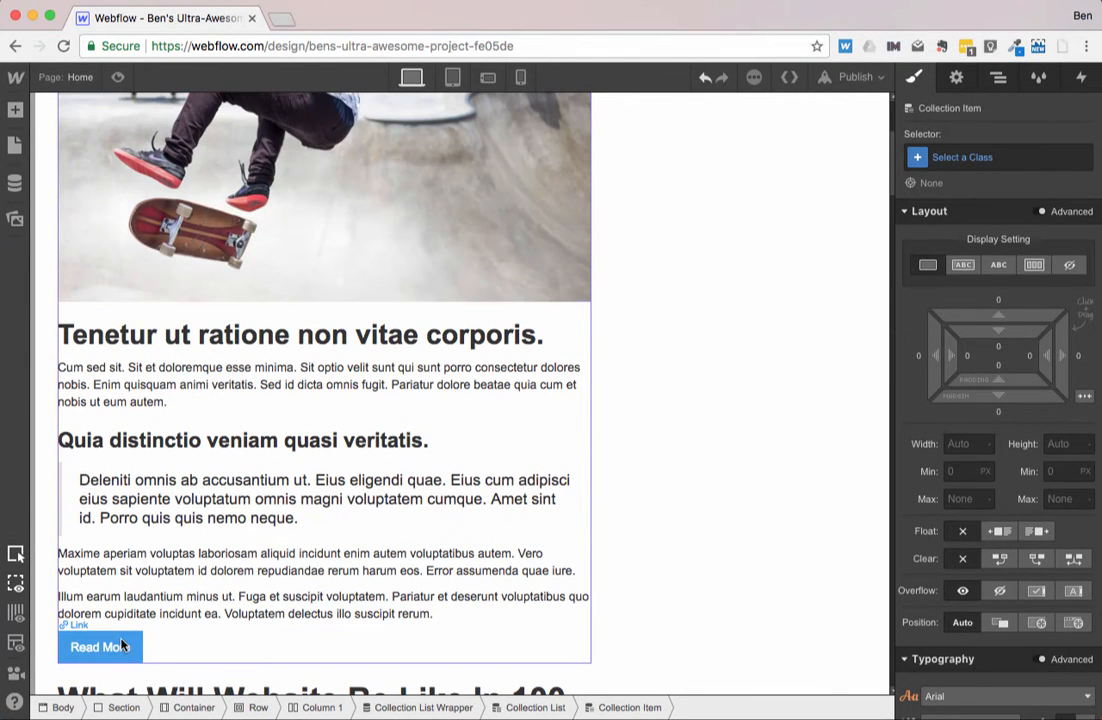
{"action": "left_click", "coordinate": [123, 645]}
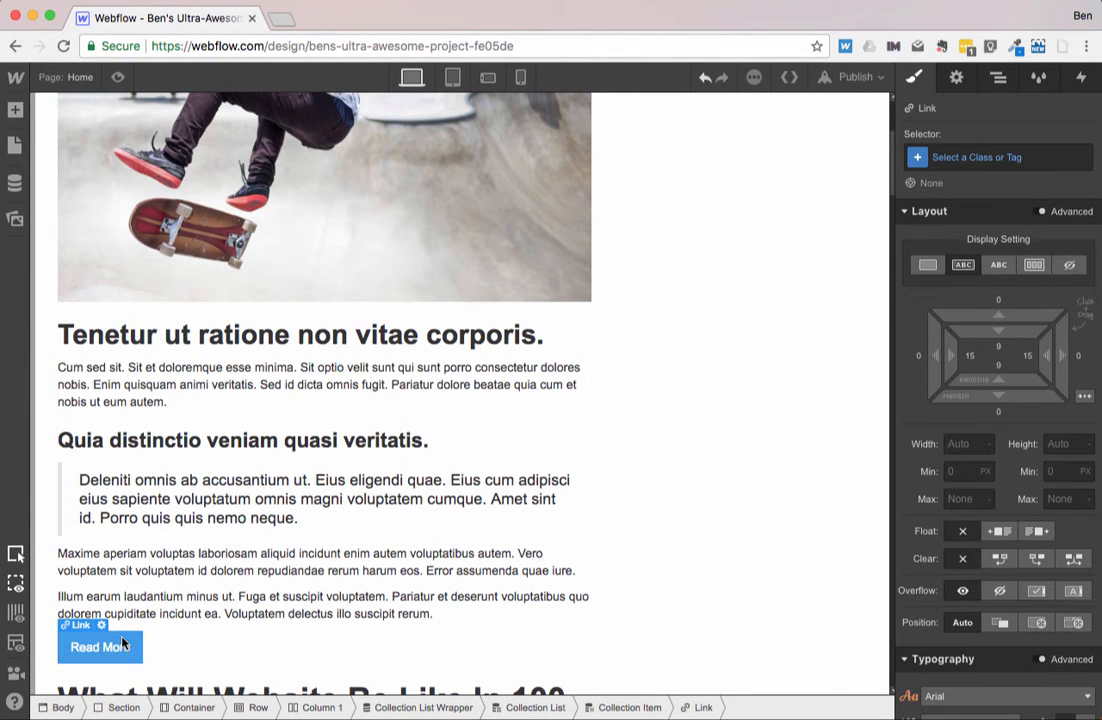
{"action": "left_click", "coordinate": [955, 78]}
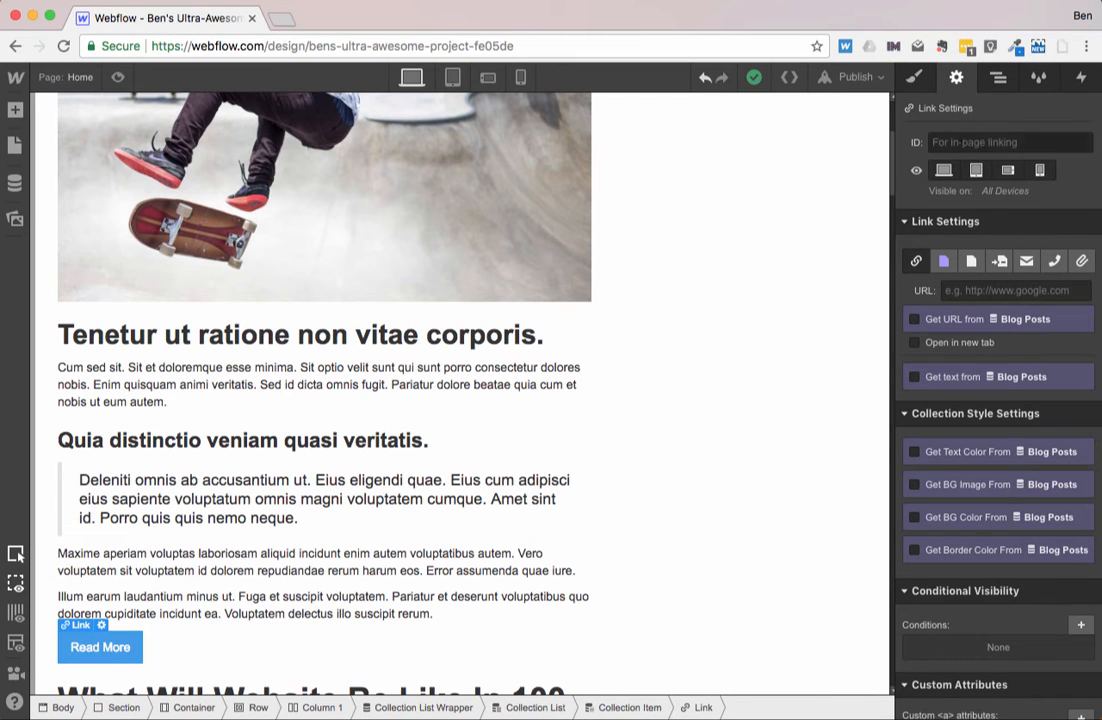
{"action": "left_click", "coordinate": [943, 261]}
{"action": "left_click", "coordinate": [990, 292]}
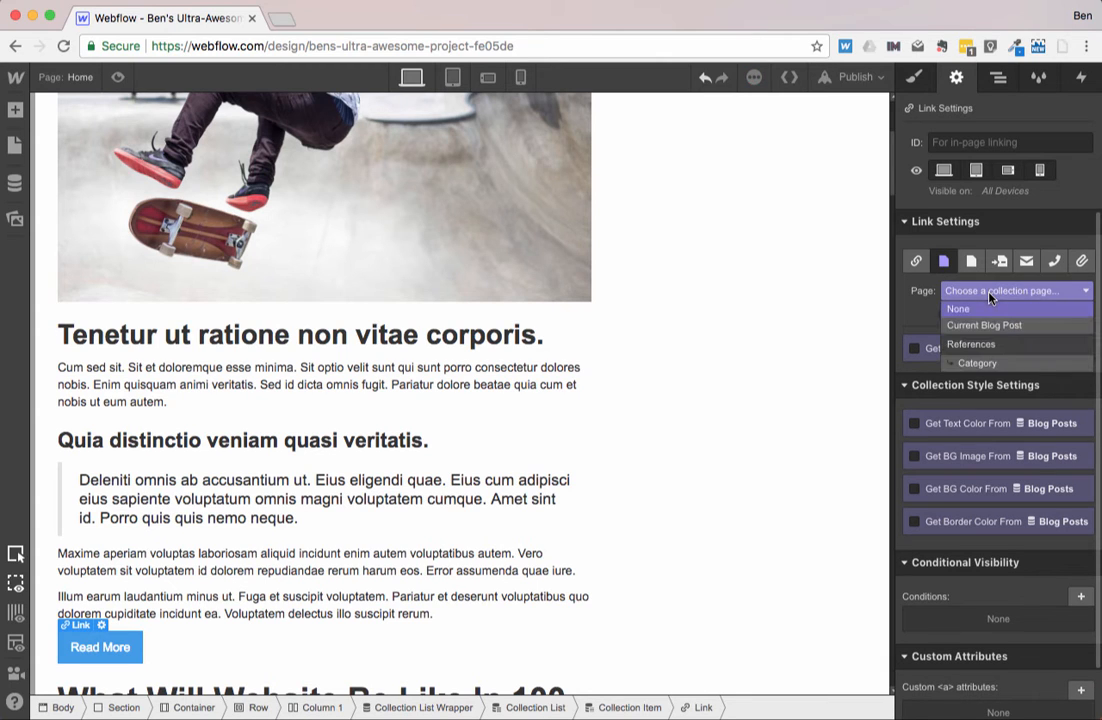
{"action": "left_click", "coordinate": [982, 325]}
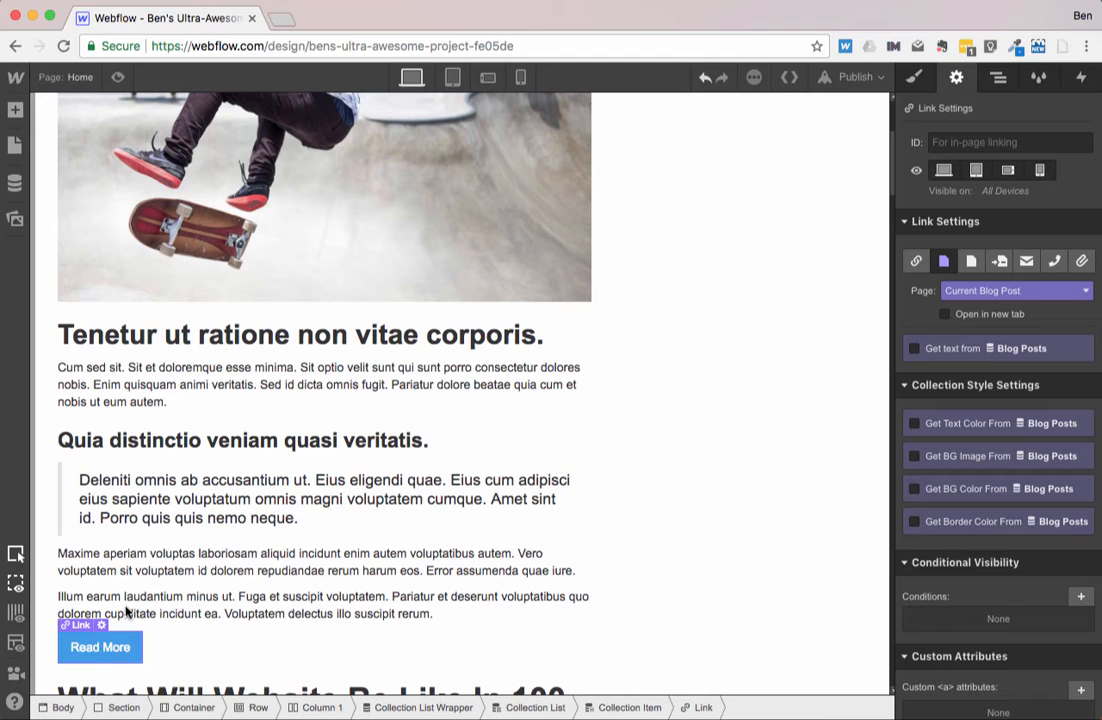
{"action": "left_click", "coordinate": [657, 416]}
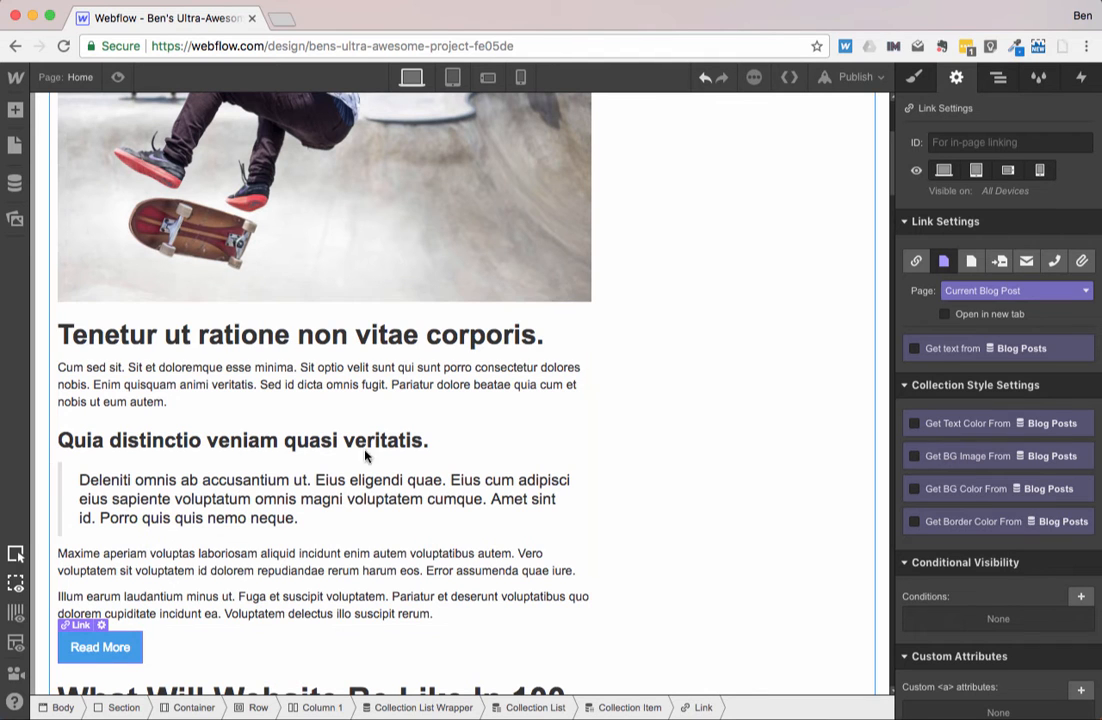
- Select the Collection Item that wraps the first post and give it a solid bottom border
{"action": "scroll", "coordinate": [362, 458], "scroll_direction": "up", "scroll_amount": 5}
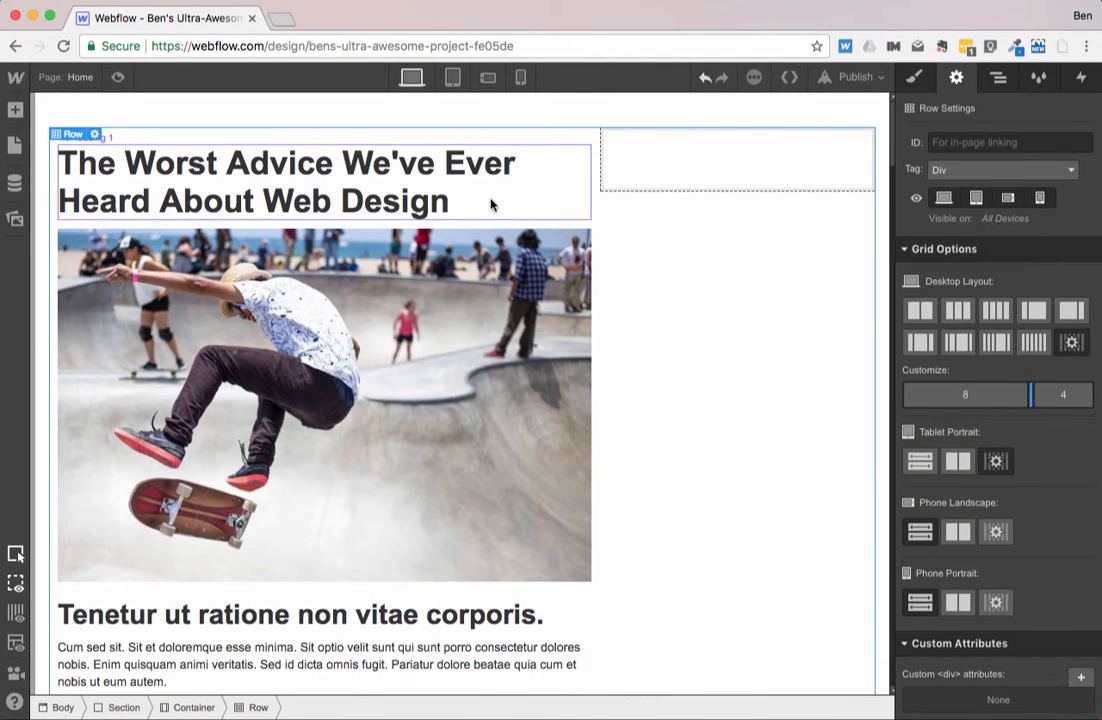
{"action": "left_click", "coordinate": [534, 151]}
{"action": "key", "text": "Up"}
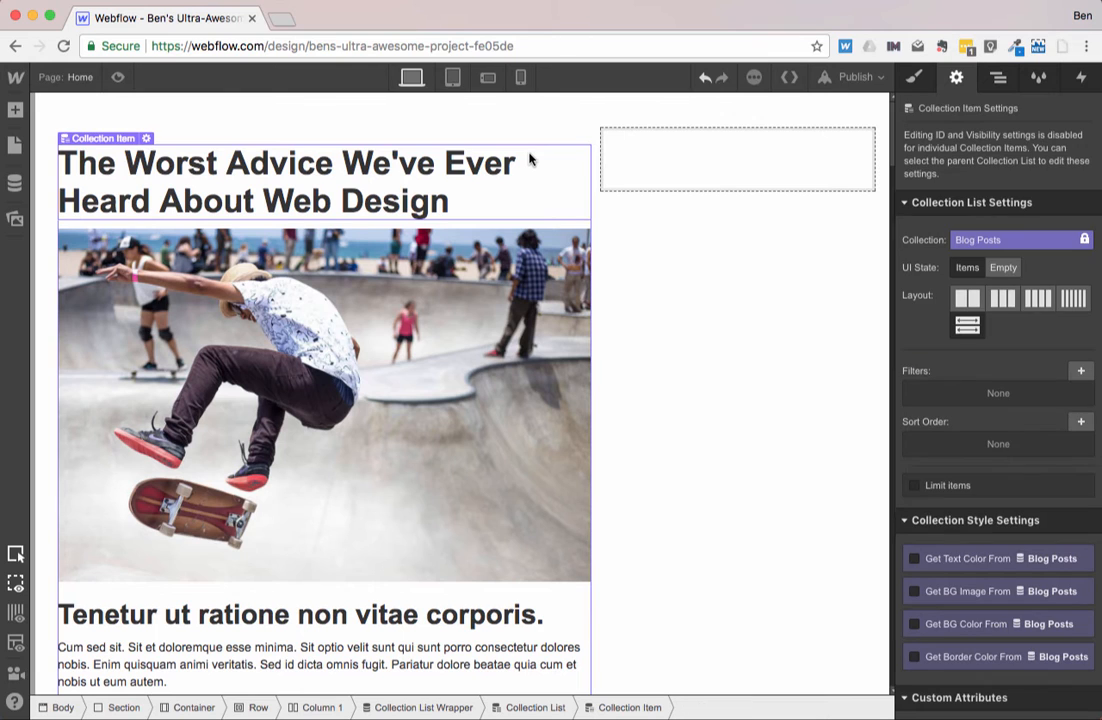
{"action": "left_click", "coordinate": [913, 77]}
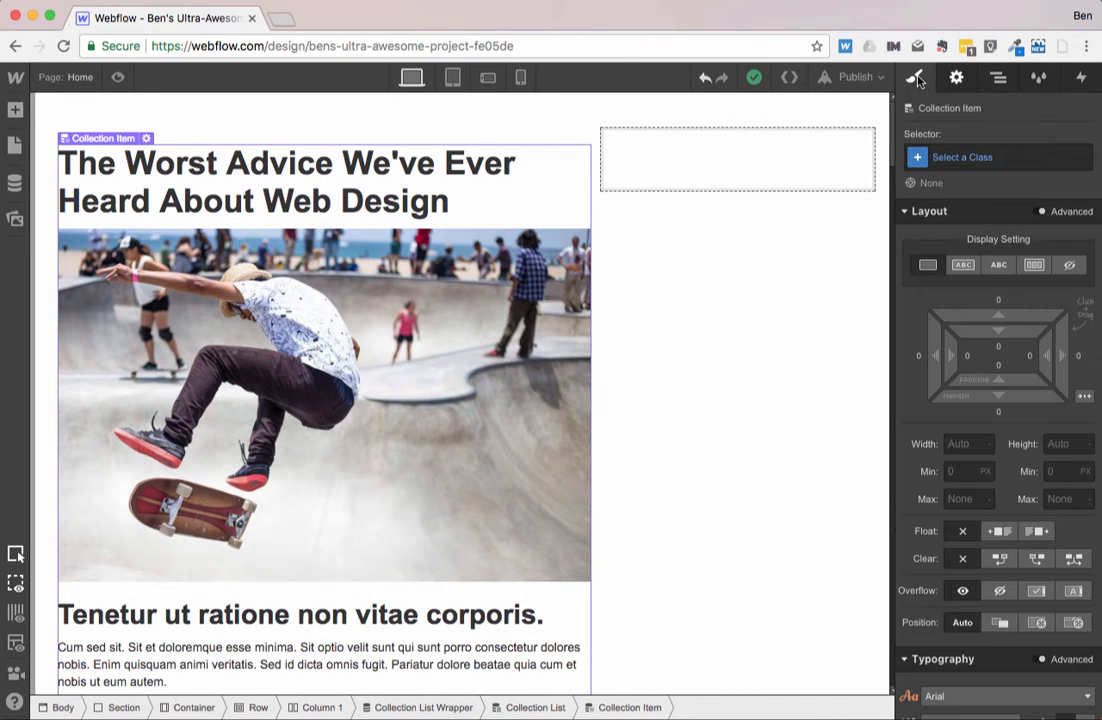
{"action": "scroll", "coordinate": [1008, 343], "scroll_direction": "down", "scroll_amount": 10}
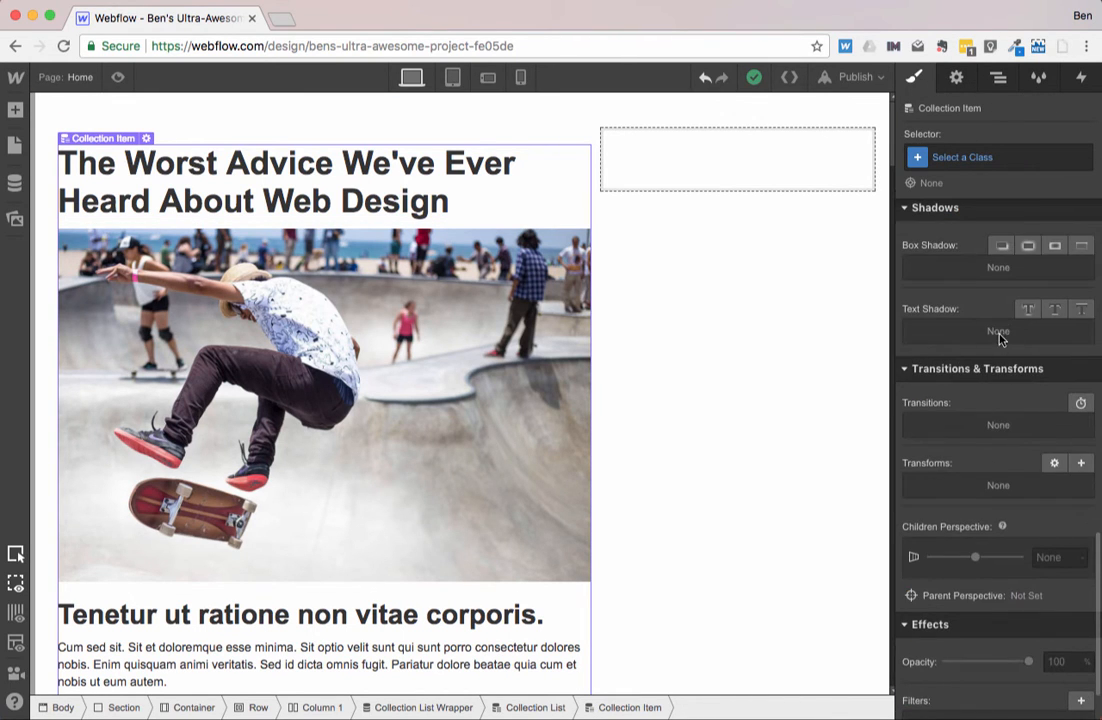
{"action": "scroll", "coordinate": [1000, 340], "scroll_direction": "up", "scroll_amount": 5}
{"action": "left_click", "coordinate": [937, 431]}
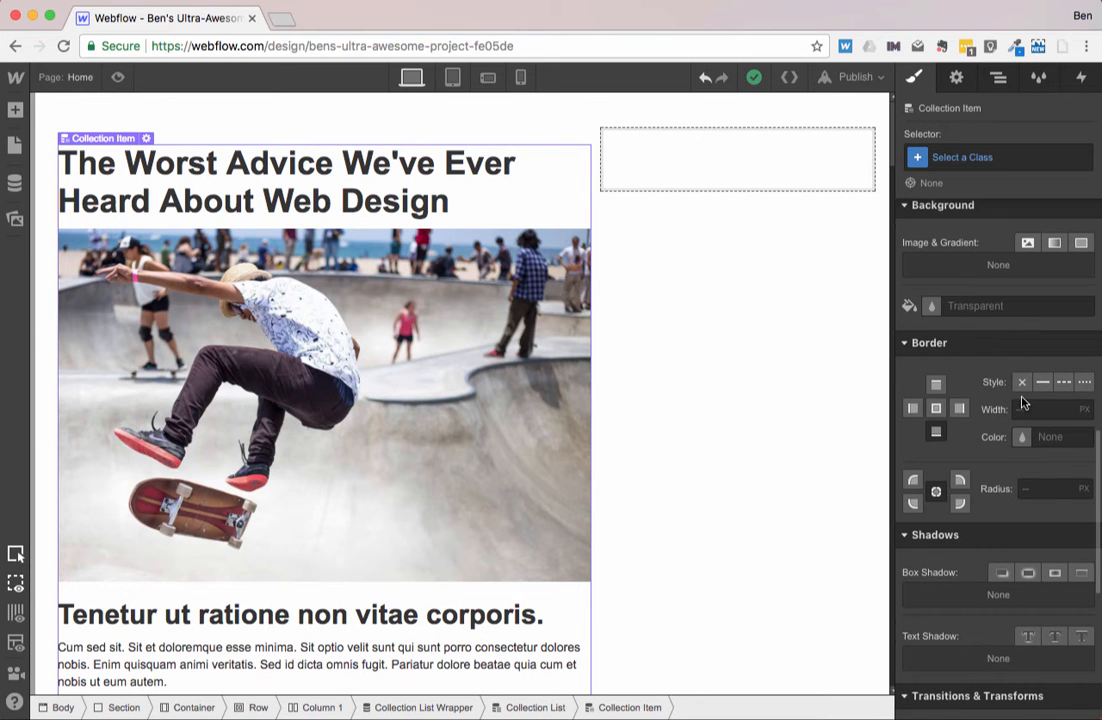
{"action": "left_click", "coordinate": [1043, 382]}
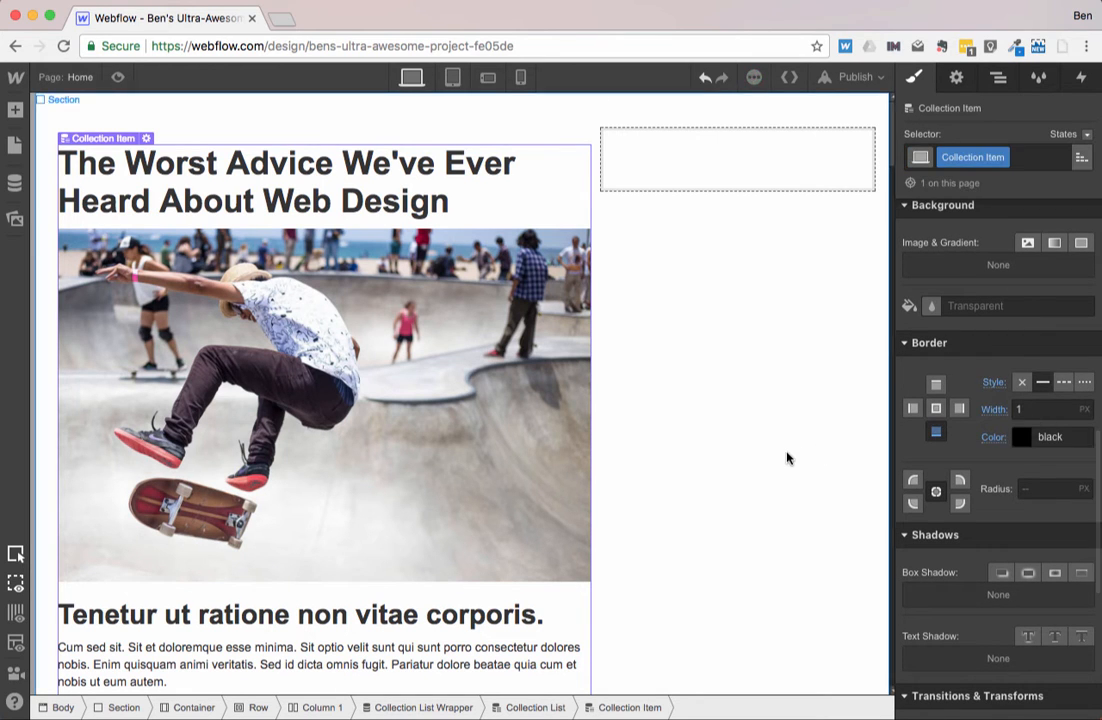
- Set the collection item's bottom border width to 4 px
{"action": "scroll", "coordinate": [787, 457], "scroll_direction": "down", "scroll_amount": 5}
{"action": "left_click", "coordinate": [1036, 414]}
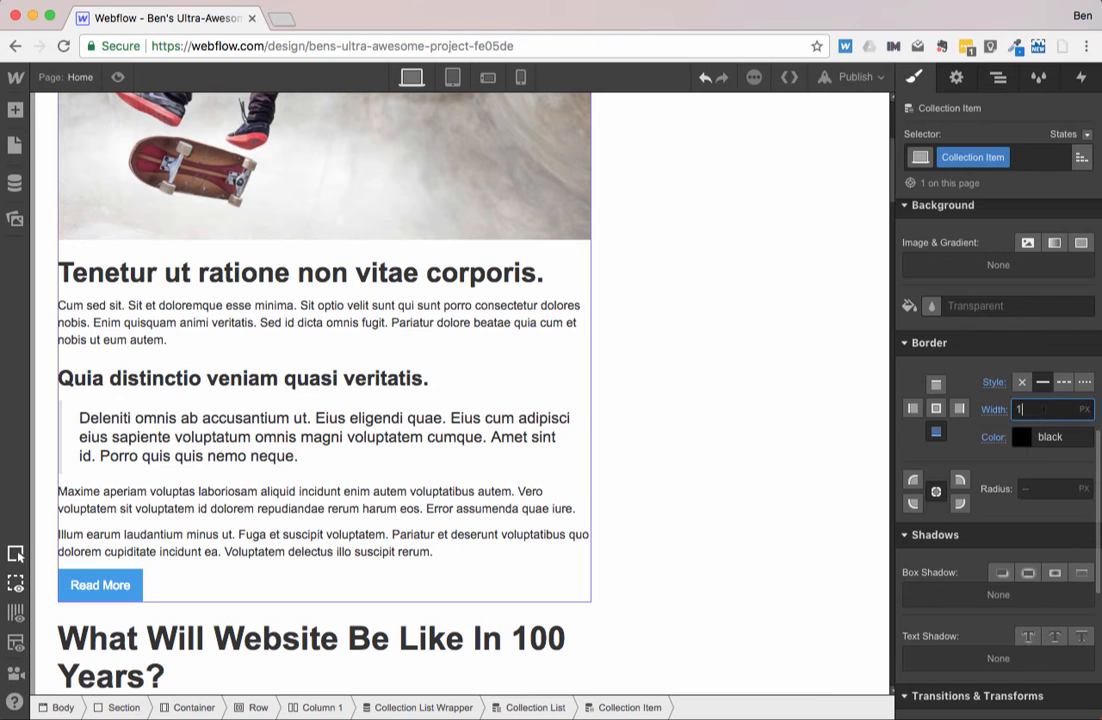
{"action": "key", "text": "Up"}
{"action": "key", "text": "Up"}
{"action": "key", "text": "Up"}
{"action": "key", "text": "Up"}
{"action": "key", "text": "Up"}
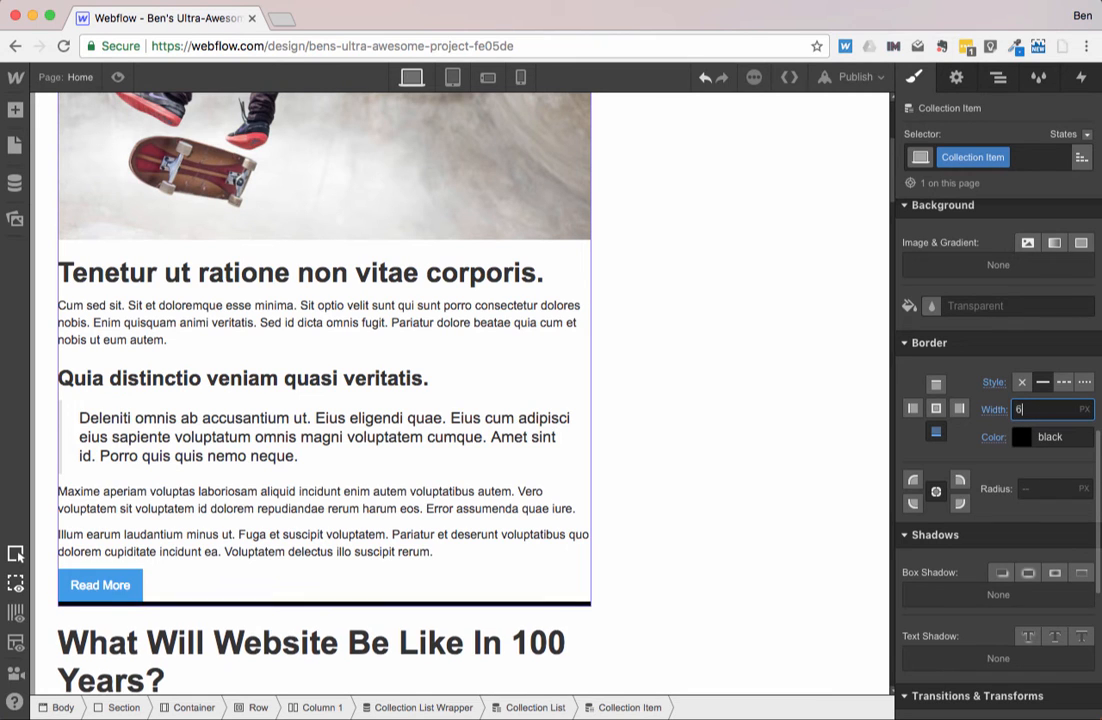
{"action": "key", "text": "Down"}
{"action": "key", "text": "Down"}
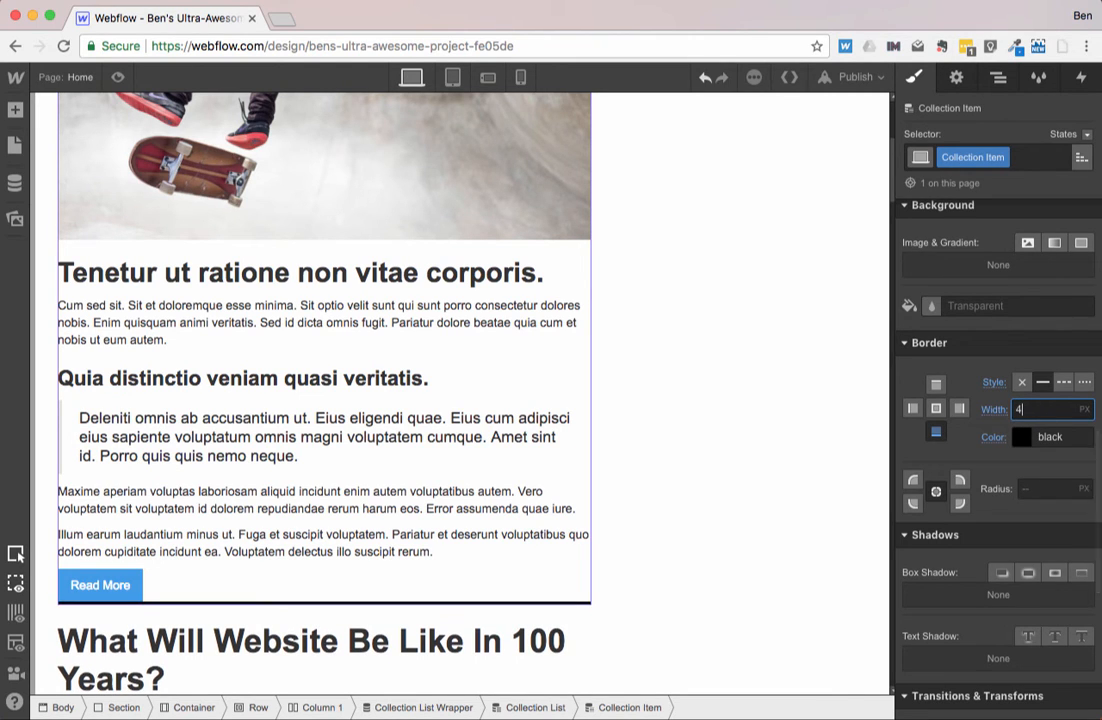
- Change the collection item's bottom border to a dotted style with a width of 2 px
{"action": "left_click", "coordinate": [1084, 382]}
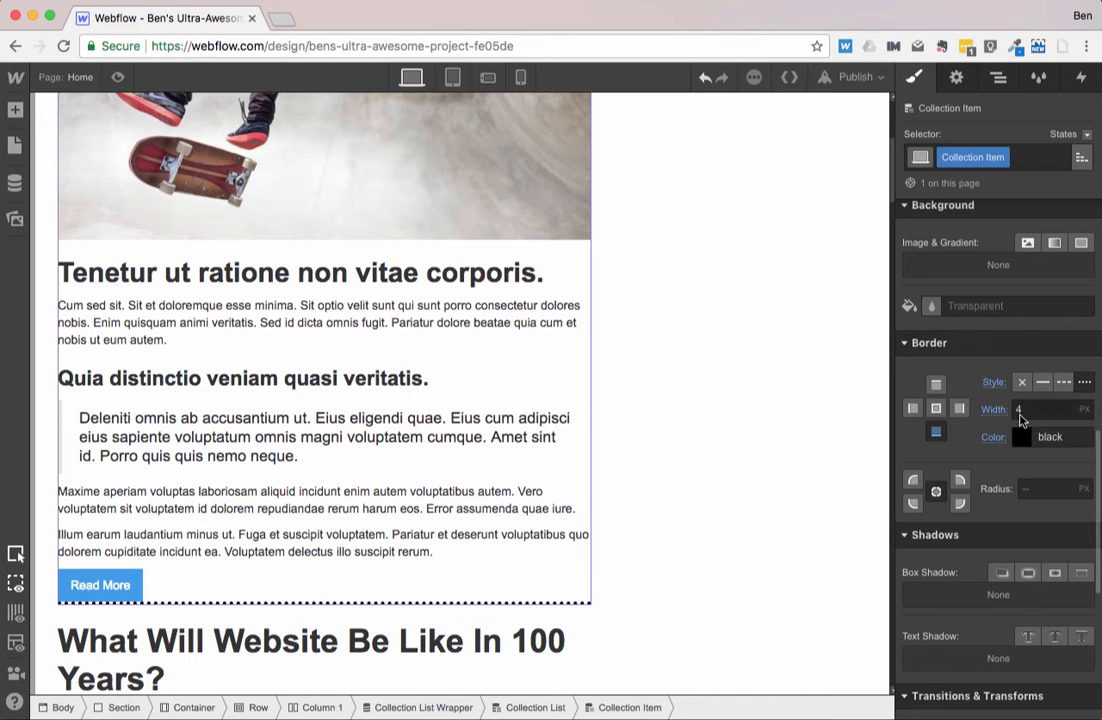
{"action": "left_click", "coordinate": [1020, 409]}
{"action": "key", "text": "Down"}
{"action": "key", "text": "Down"}
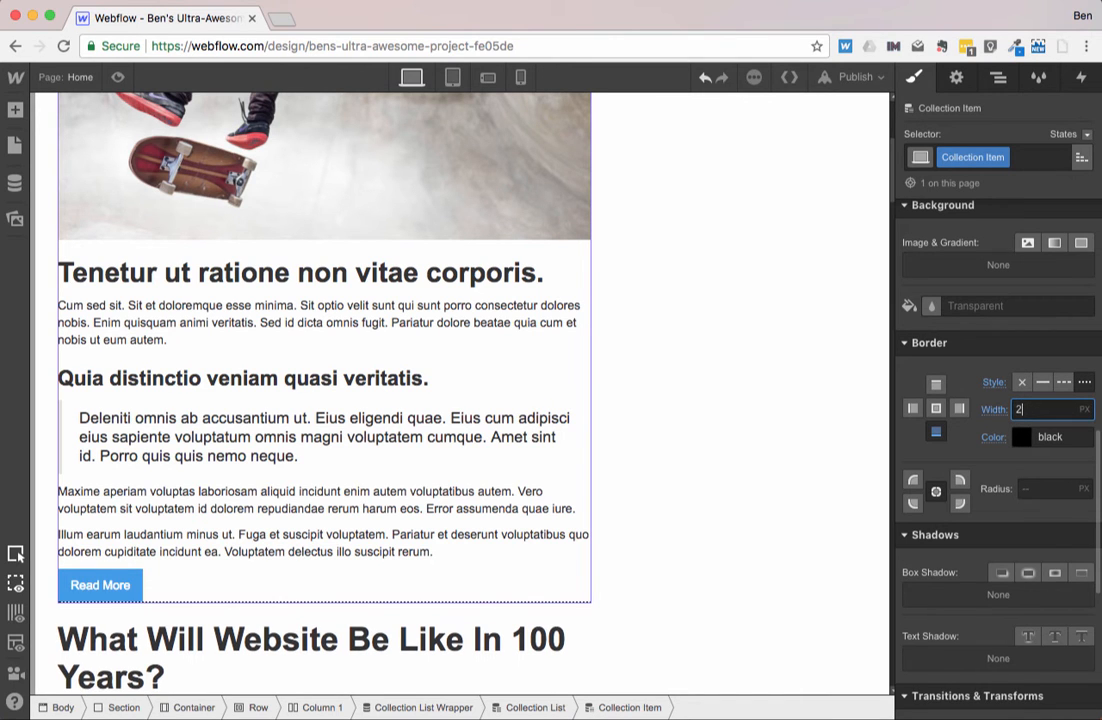
- Give the collection item 20 px of bottom padding and a 40 px bottom margin, and check the spacing between posts
{"action": "scroll", "coordinate": [1080, 385], "scroll_direction": "up", "scroll_amount": 10}
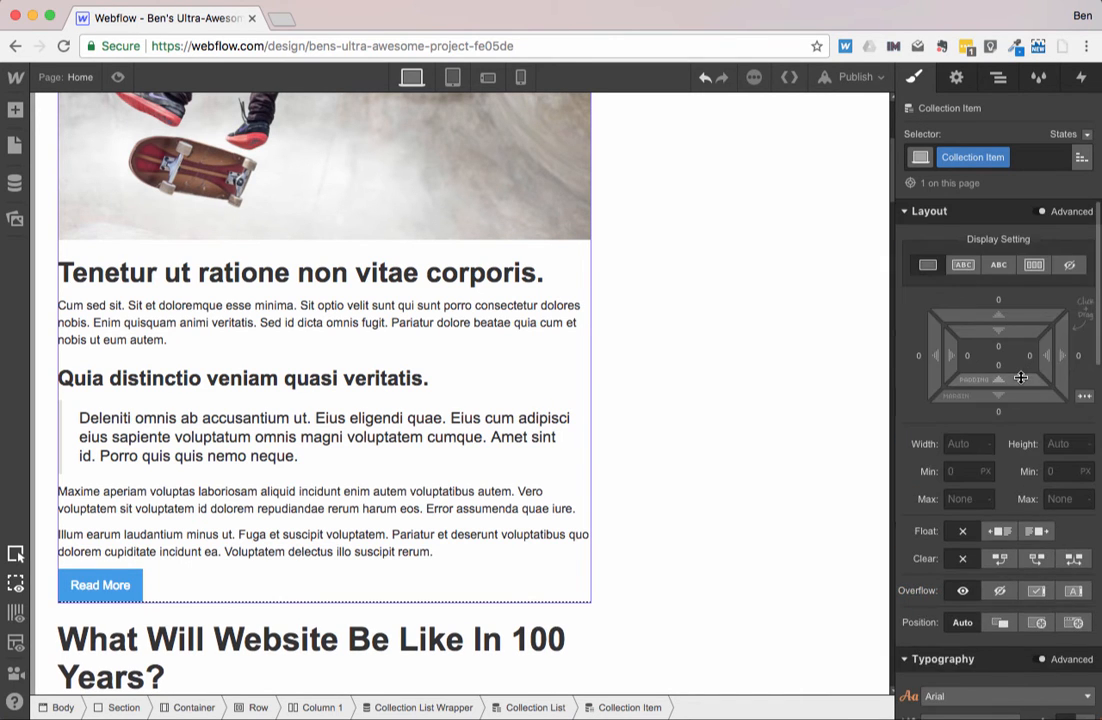
{"action": "left_click_drag", "start_coordinate": [1021, 346], "coordinate": [1033, 333]}
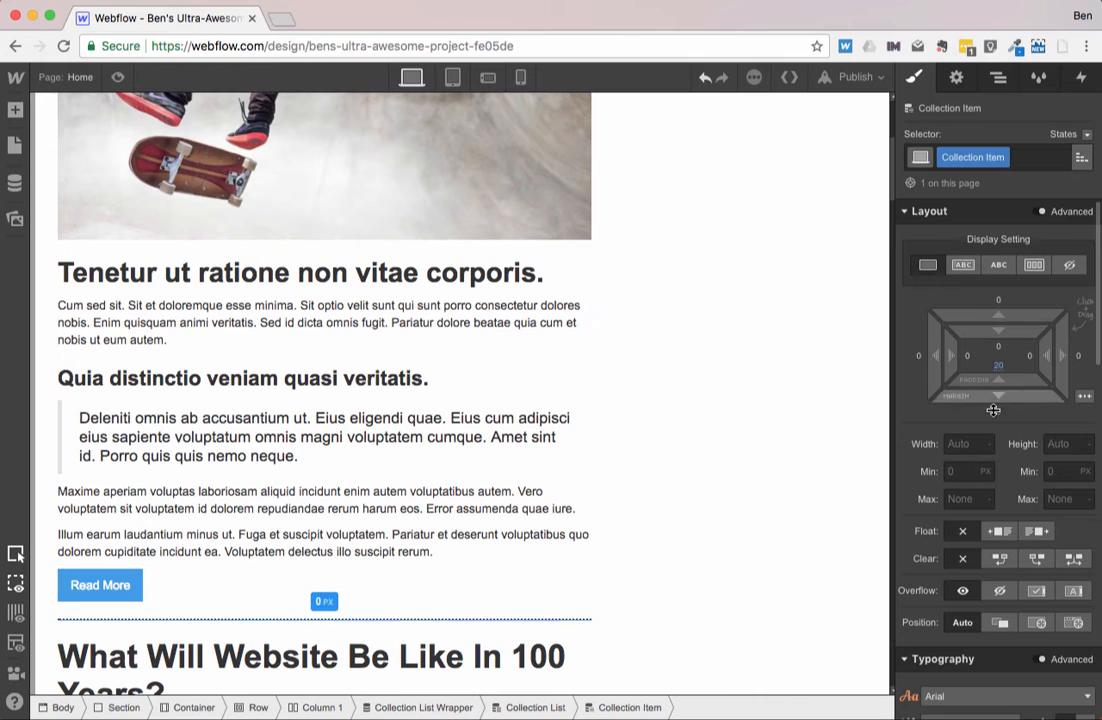
{"action": "left_click_drag", "start_coordinate": [993, 410], "coordinate": [999, 501]}
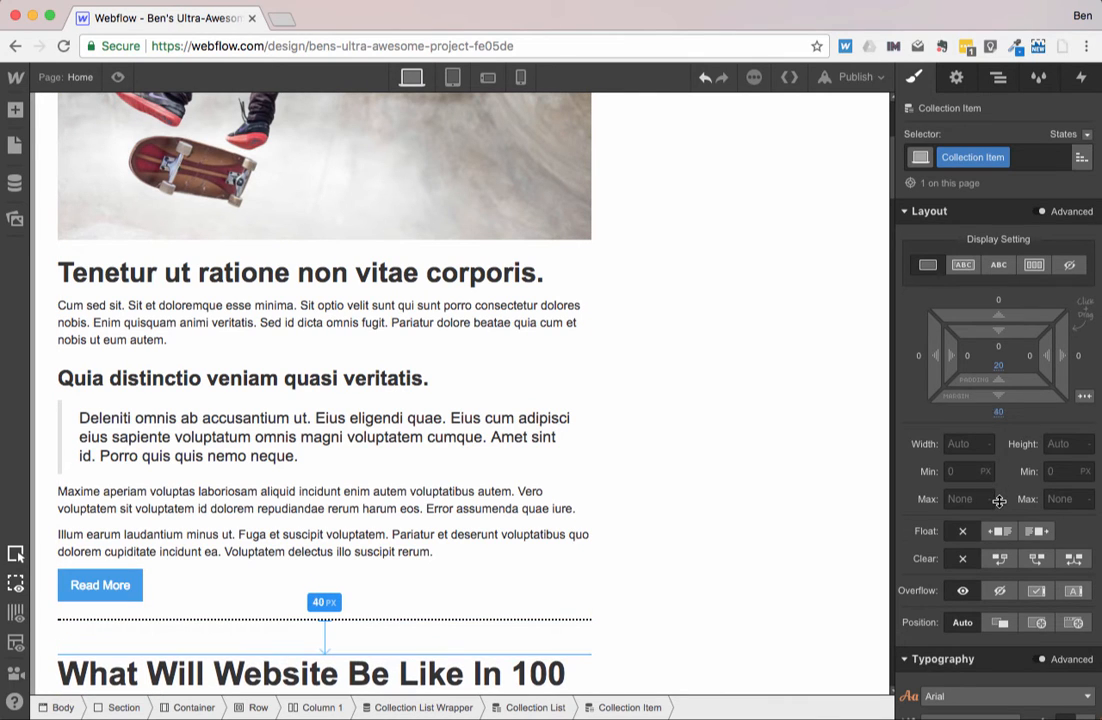
{"action": "scroll", "coordinate": [556, 462], "scroll_direction": "down", "scroll_amount": 15}
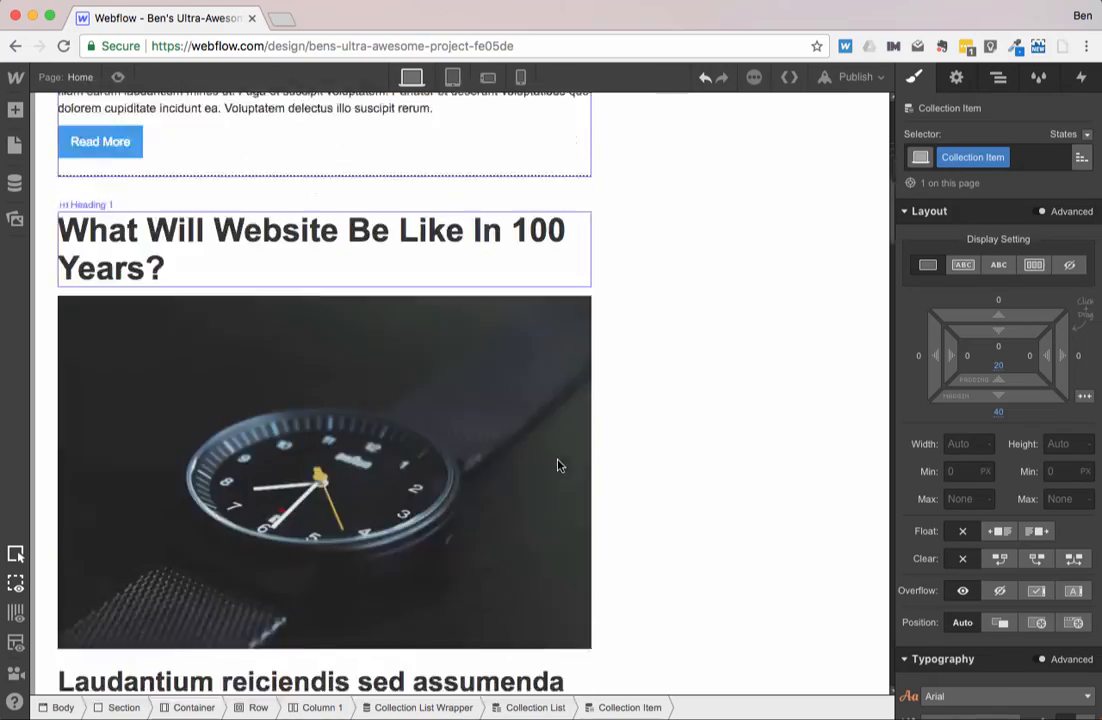
{"action": "scroll", "coordinate": [558, 466], "scroll_direction": "down", "scroll_amount": 20}
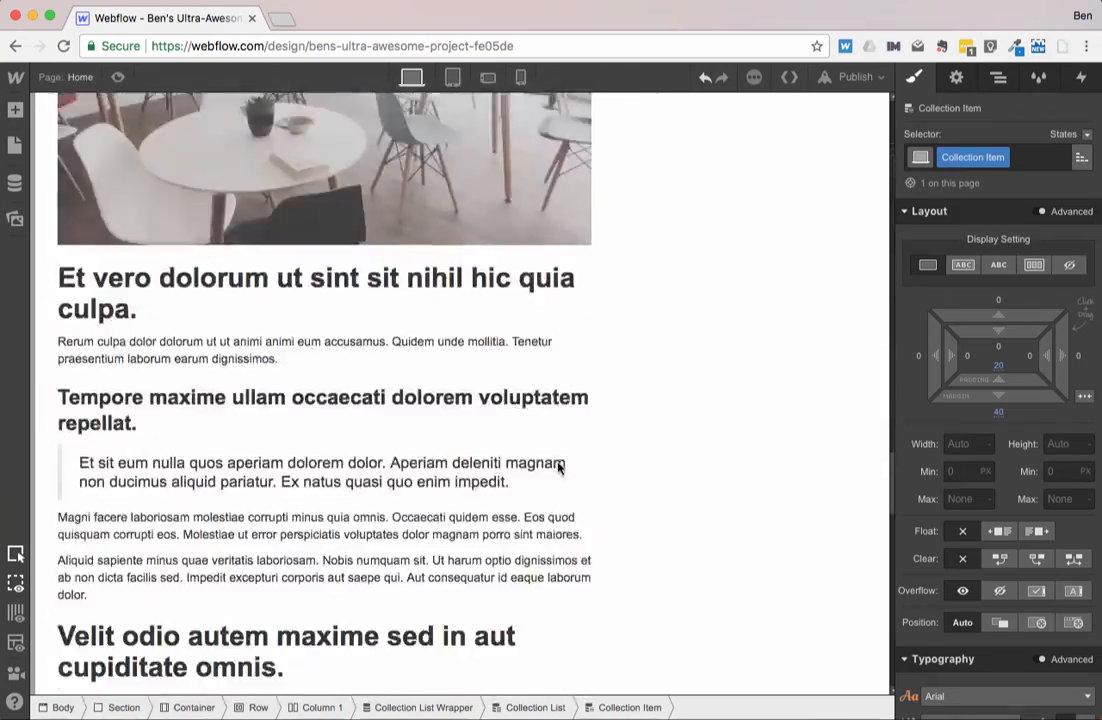
{"action": "scroll", "coordinate": [558, 467], "scroll_direction": "down", "scroll_amount": 20}
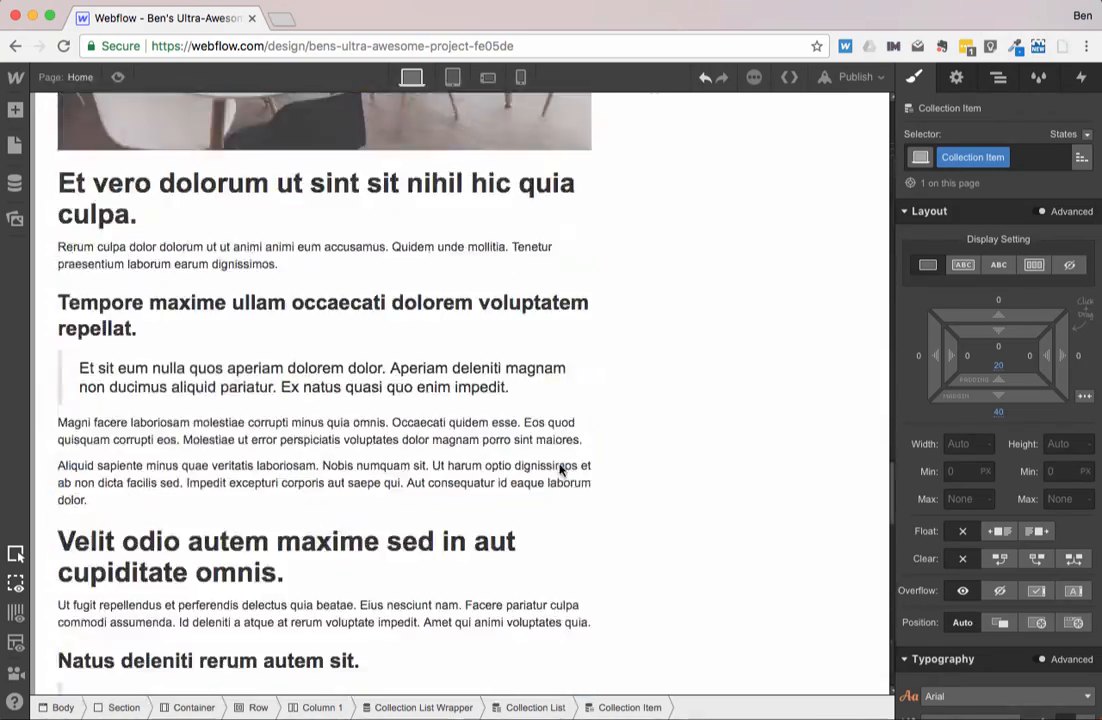
{"action": "scroll", "coordinate": [562, 469], "scroll_direction": "up", "scroll_amount": 20}
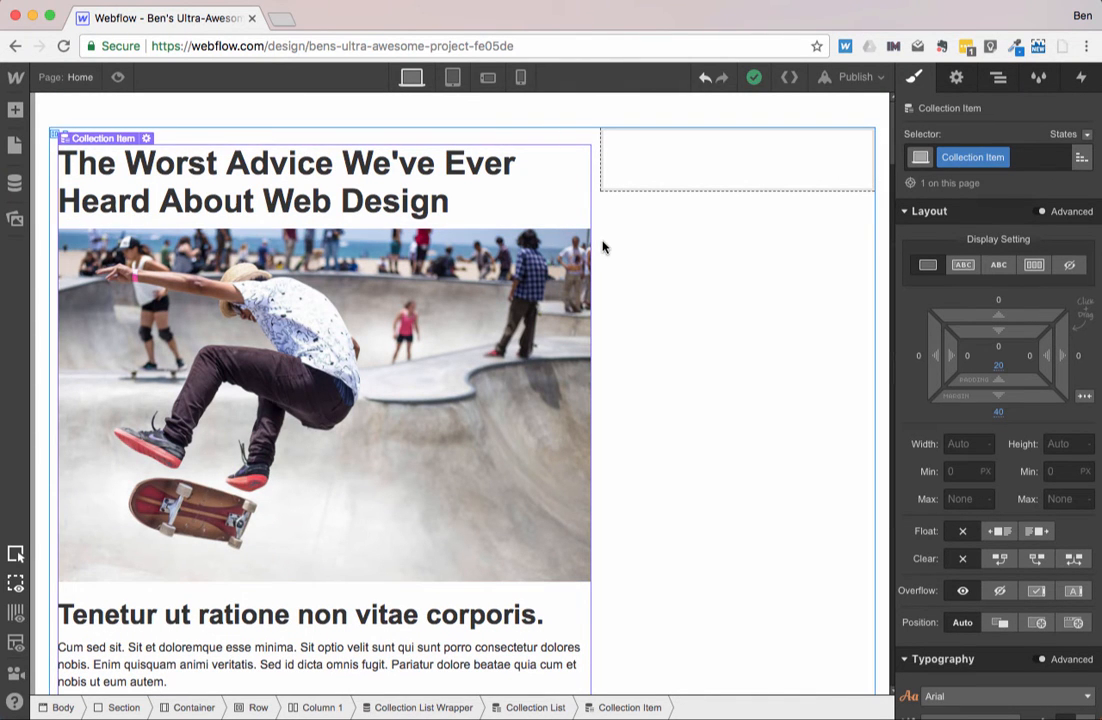
- Delete the whole Collection List Wrapper and the two-column row that held it, leaving the container empty
{"action": "left_click", "coordinate": [505, 168]}
{"action": "key", "text": "Up"}
{"action": "key", "text": "Up"}
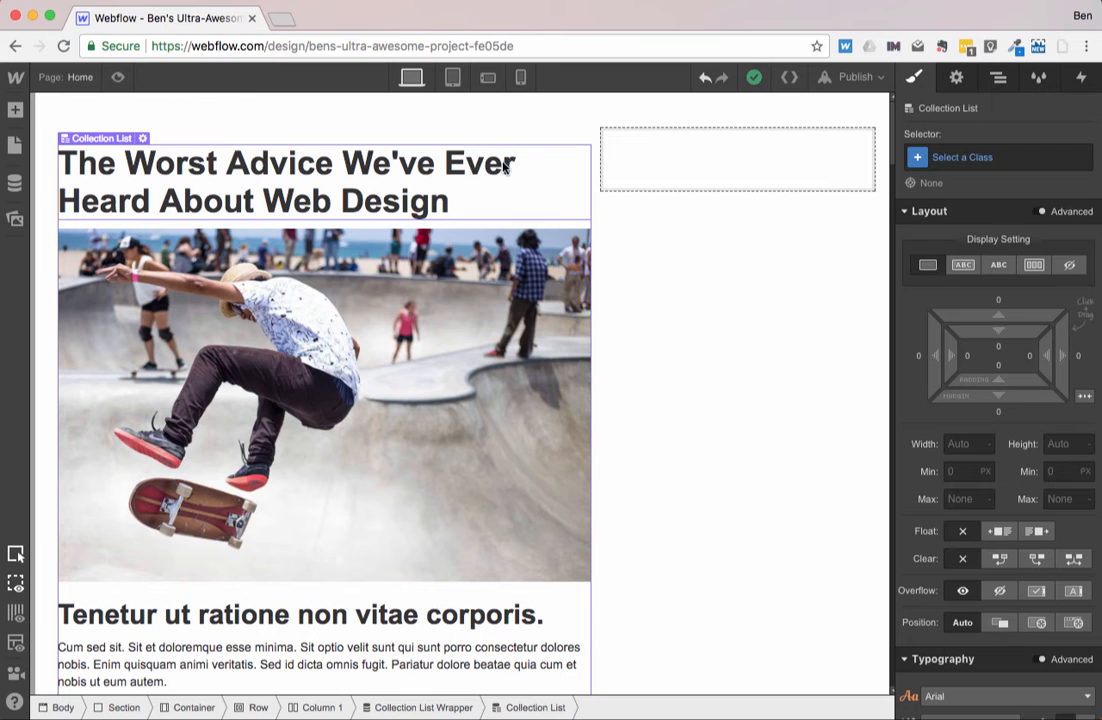
{"action": "key", "text": "Up"}
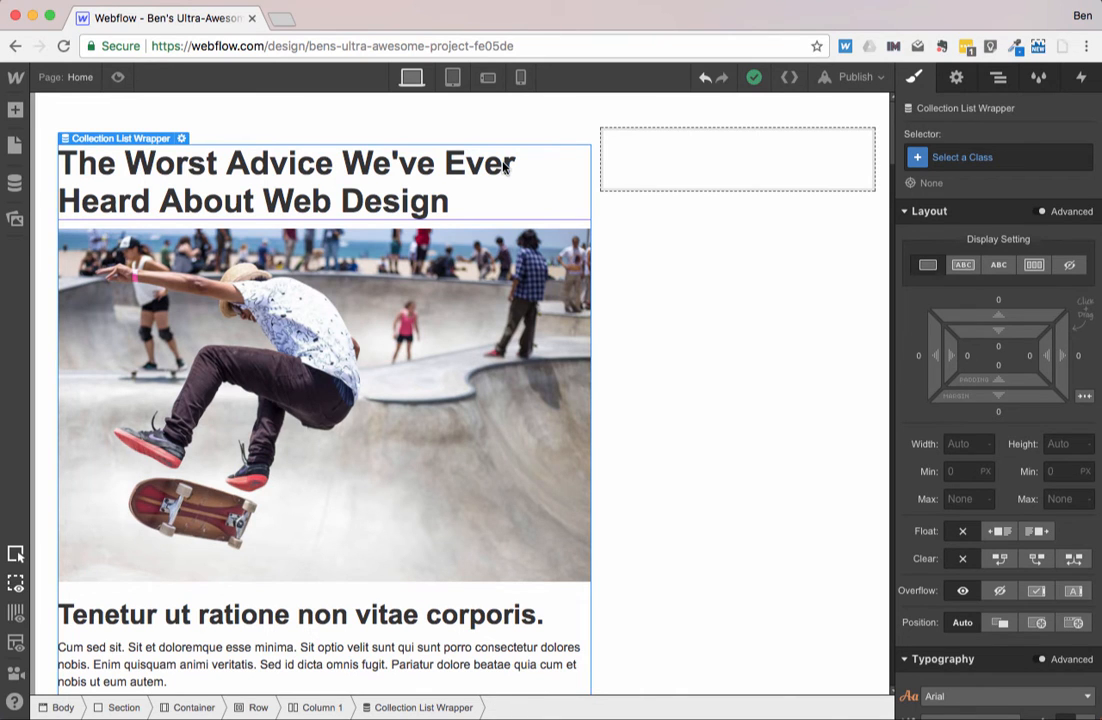
{"action": "key", "text": "Delete"}
{"action": "left_click", "coordinate": [553, 161]}
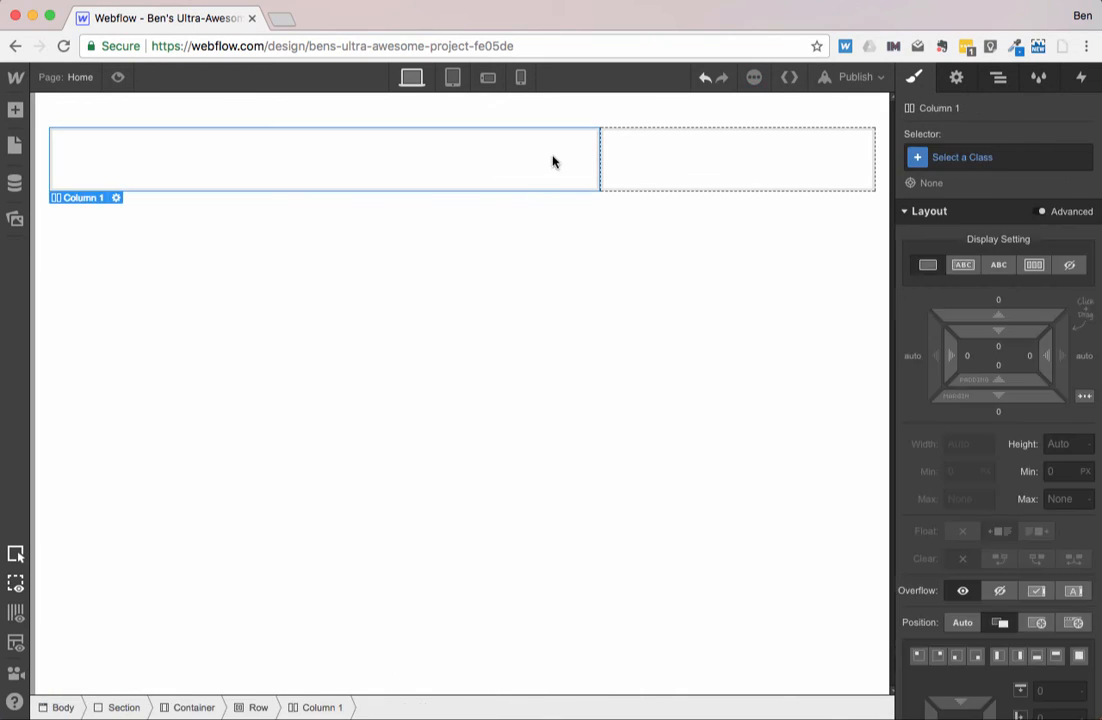
{"action": "key", "text": "Up"}
{"action": "key", "text": "Delete"}
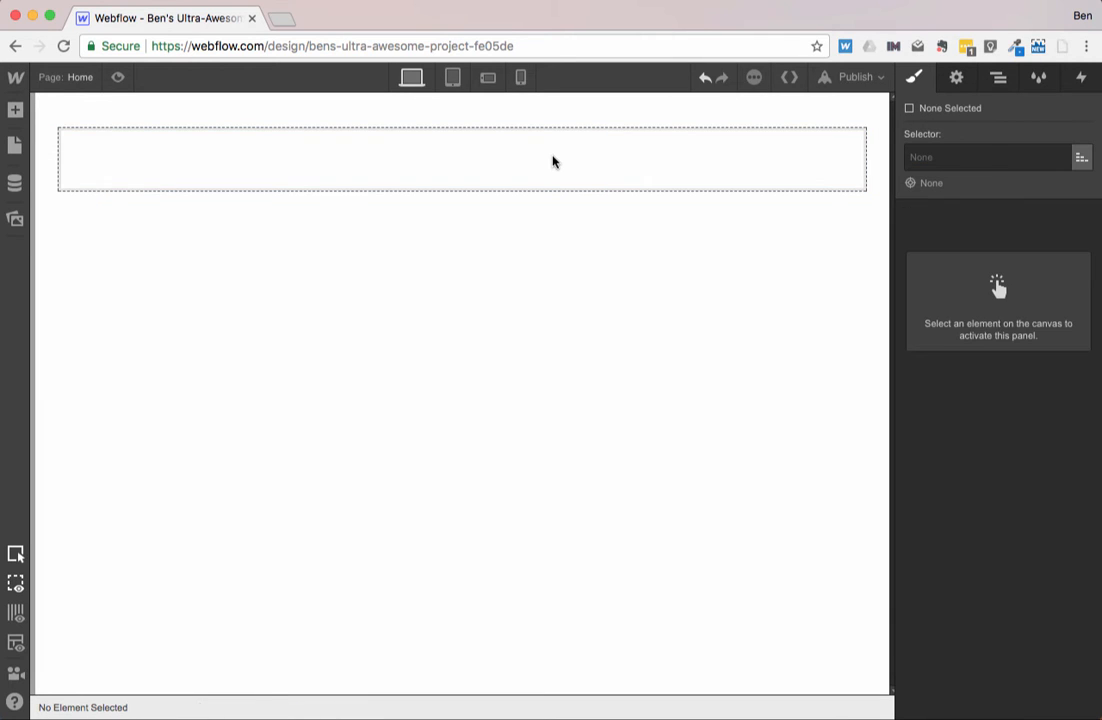
- Add a Collection List to the empty container, connect it to Blog Posts and use the three-column layout
{"action": "left_click", "coordinate": [303, 183]}
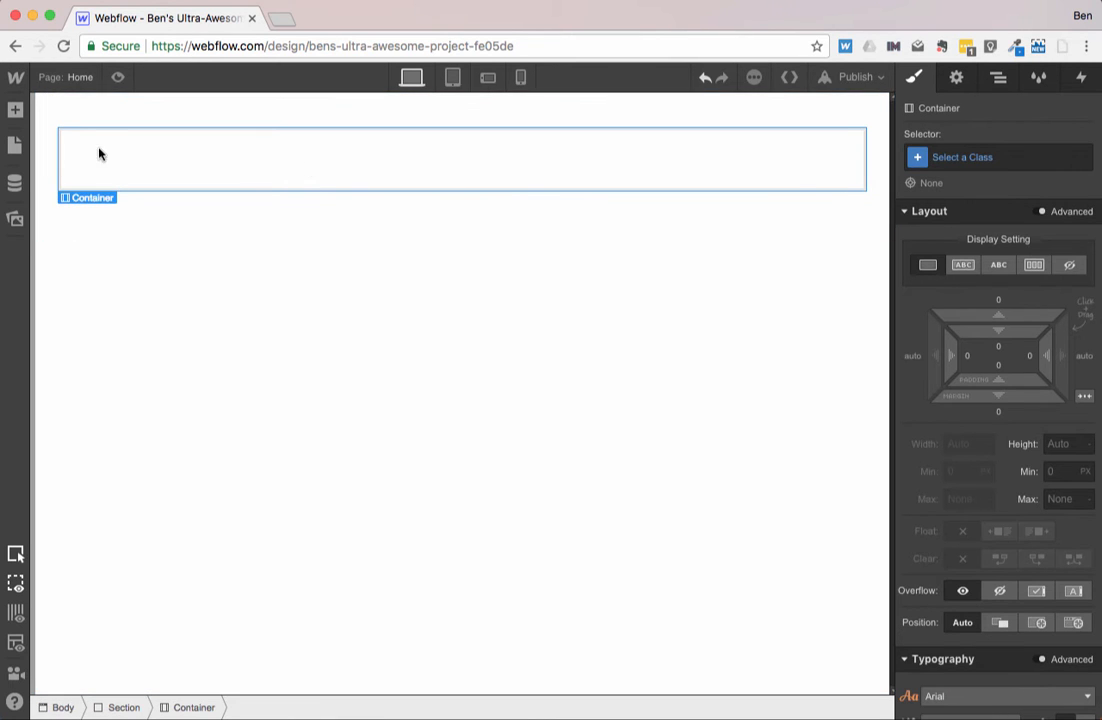
{"action": "left_click", "coordinate": [14, 108]}
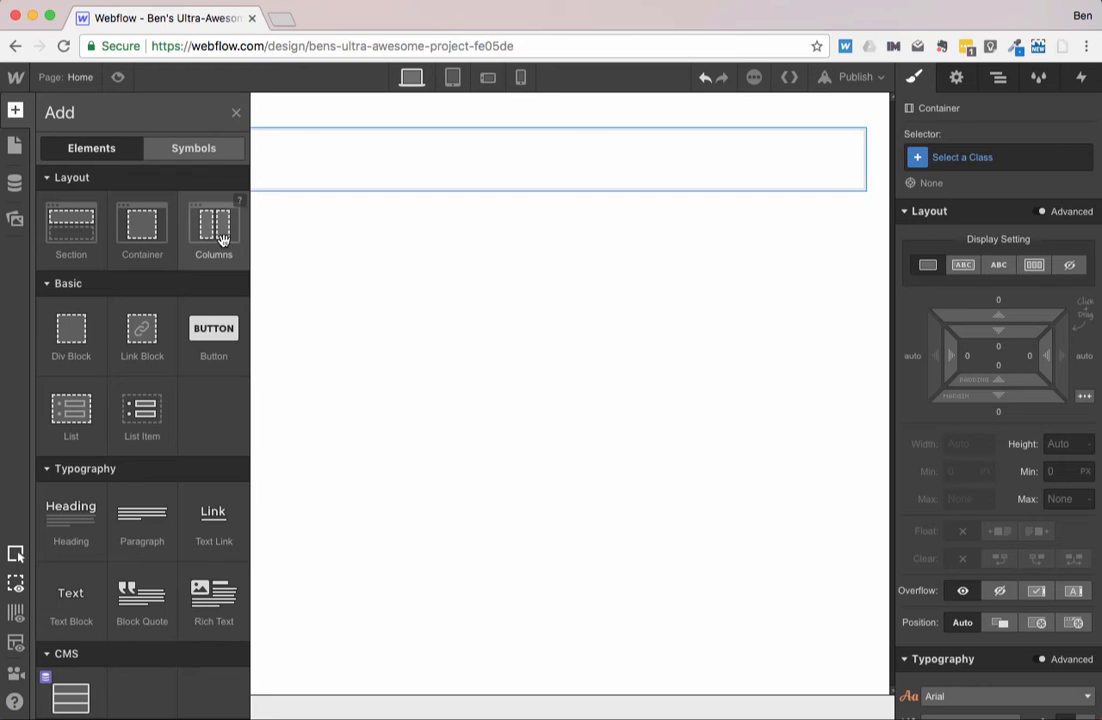
{"action": "scroll", "coordinate": [75, 553], "scroll_direction": "down", "scroll_amount": 3}
{"action": "left_click_drag", "start_coordinate": [75, 553], "coordinate": [352, 140]}
{"action": "left_click", "coordinate": [216, 370]}
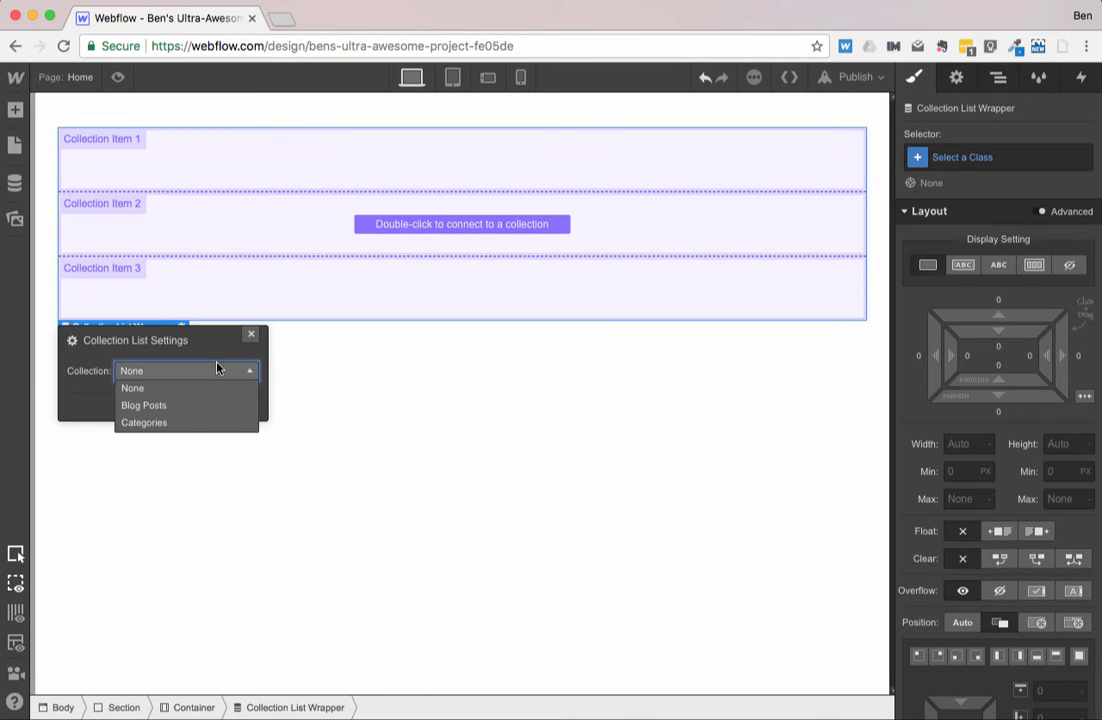
{"action": "left_click", "coordinate": [204, 405]}
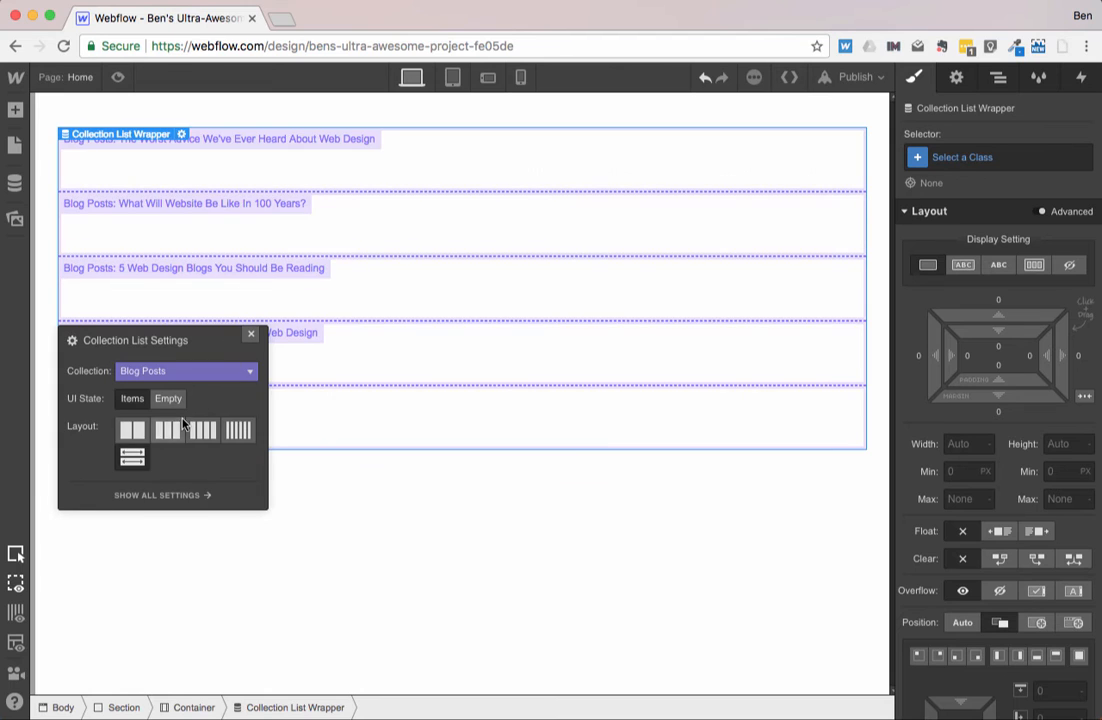
{"action": "left_click", "coordinate": [178, 428]}
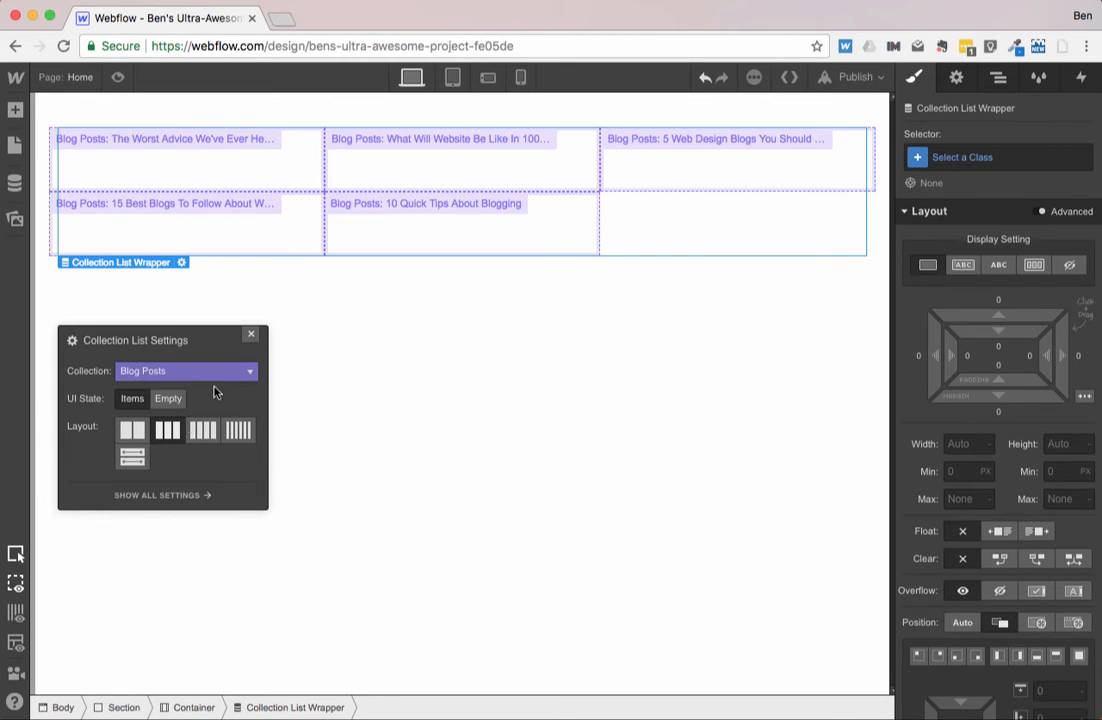
{"action": "left_click", "coordinate": [251, 333]}
- Limit the Blog Posts collection list to 3 items, starting at item 1
{"action": "left_click", "coordinate": [406, 170]}
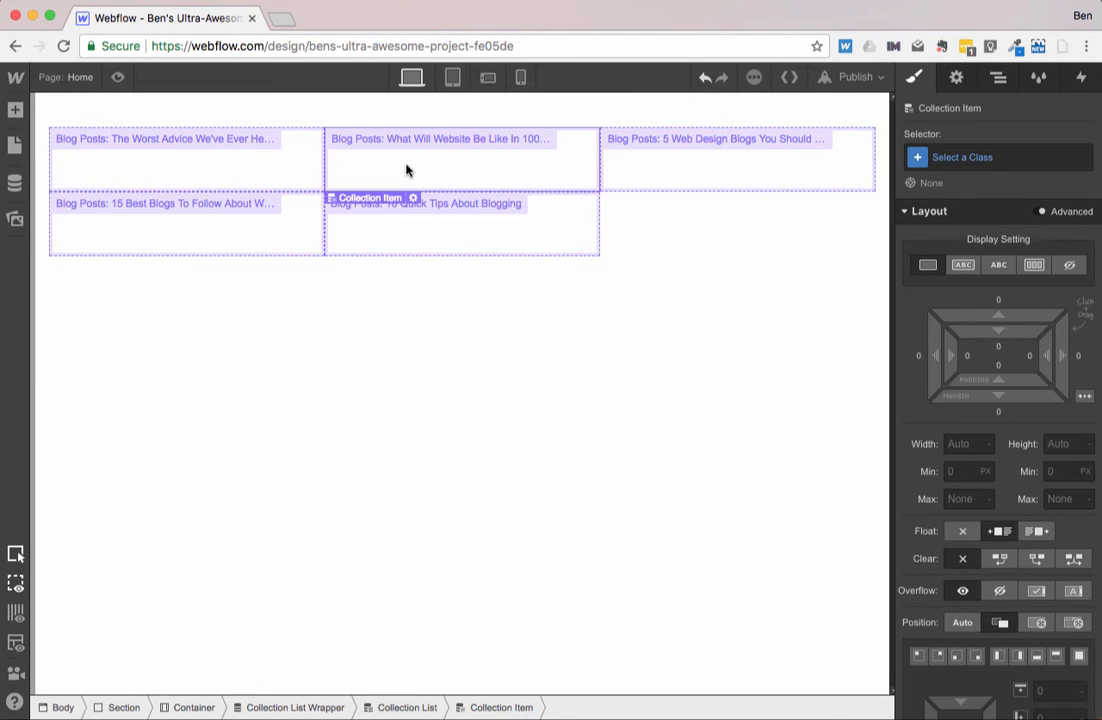
{"action": "key", "text": "Up"}
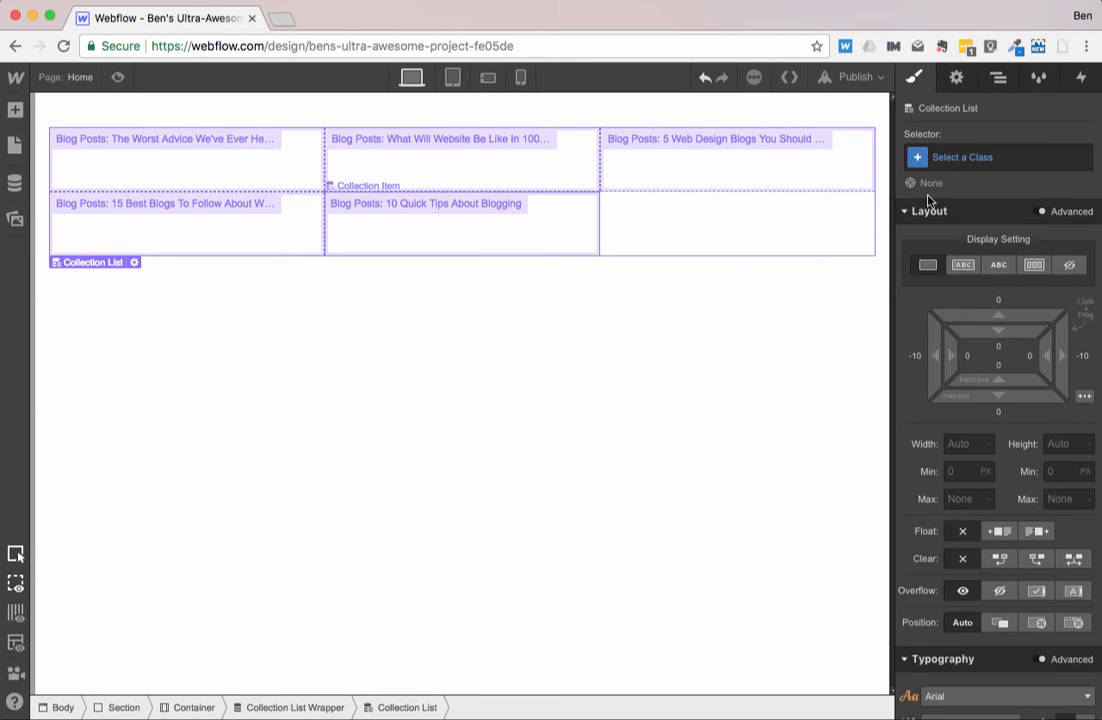
{"action": "left_click", "coordinate": [960, 77]}
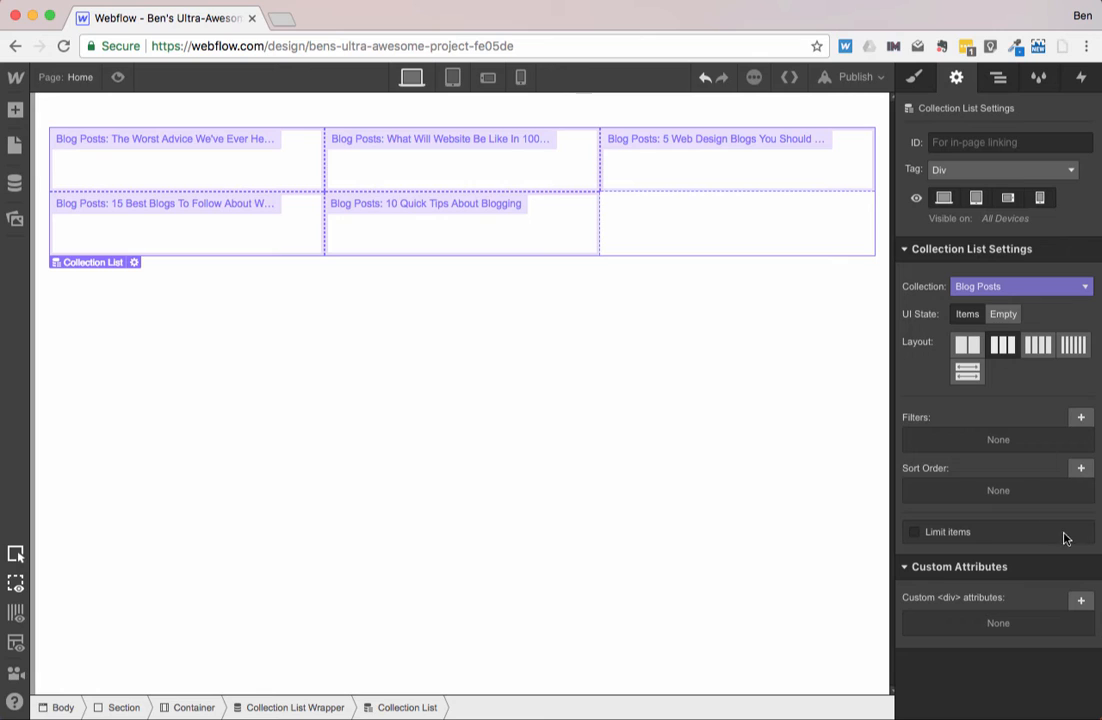
{"action": "left_click", "coordinate": [928, 532]}
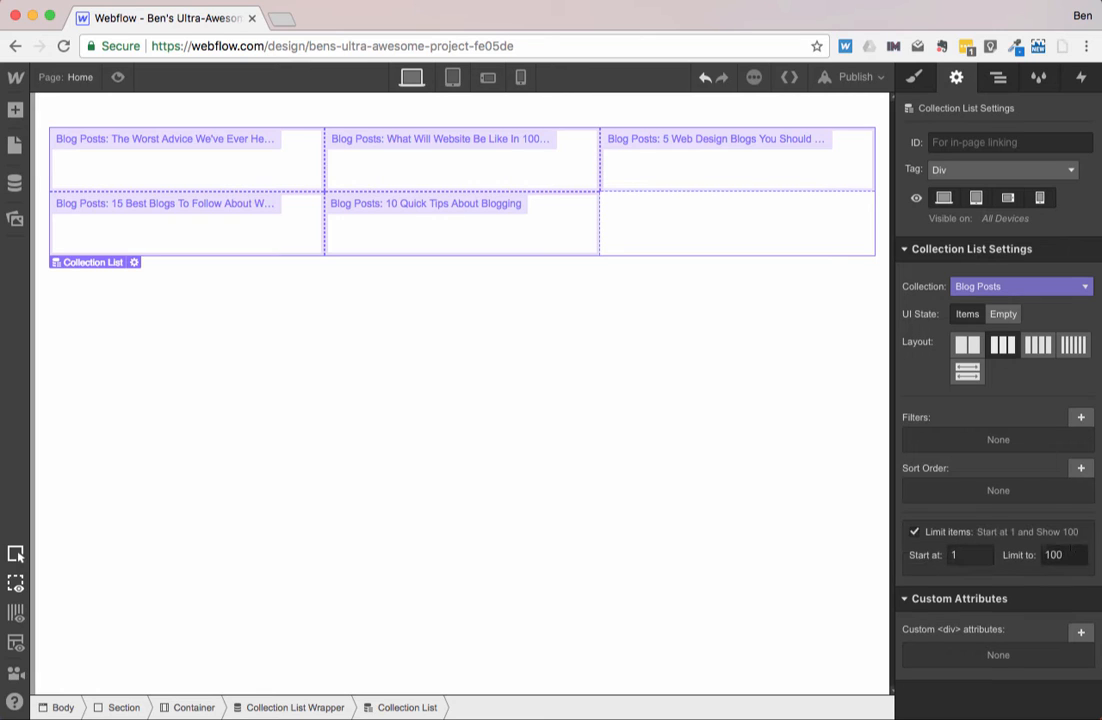
{"action": "left_click", "coordinate": [1070, 553]}
{"action": "type", "text": "3"}
{"action": "key", "text": "Return"}
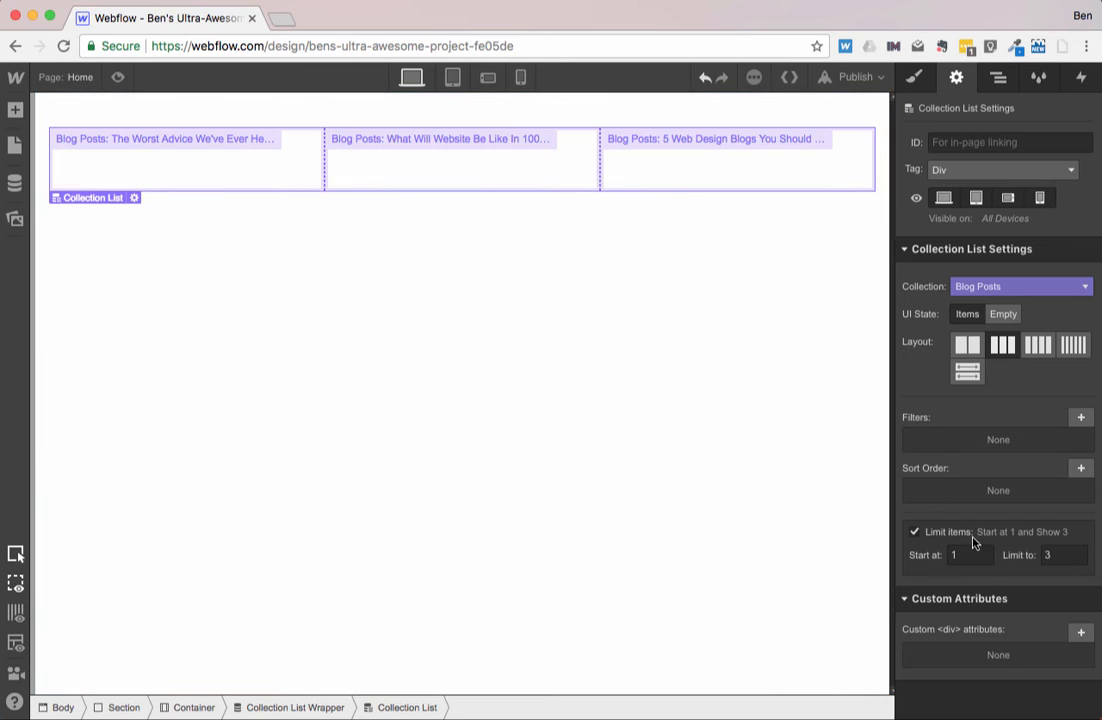
- Try filtering the Blog Posts collection list to posts whose Category equals Vel Placeat, and remove that filter again
{"action": "left_click", "coordinate": [1080, 417]}
{"action": "left_click", "coordinate": [999, 485]}
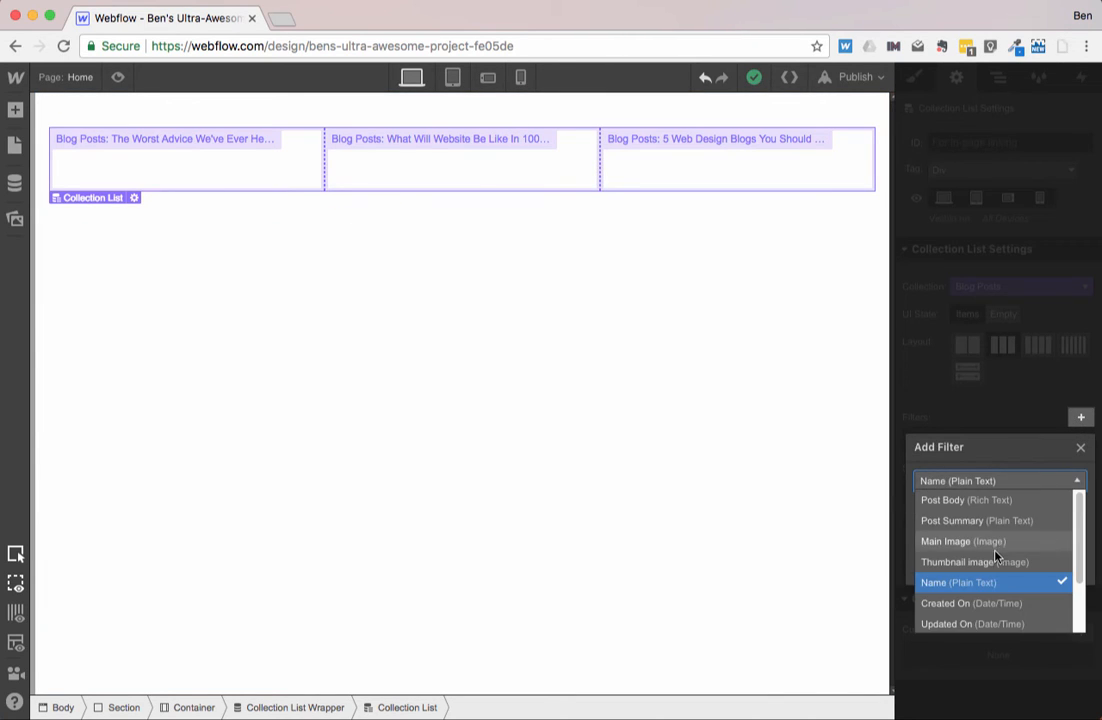
{"action": "scroll", "coordinate": [996, 550], "scroll_direction": "down", "scroll_amount": 3}
{"action": "scroll", "coordinate": [992, 556], "scroll_direction": "down", "scroll_amount": 1}
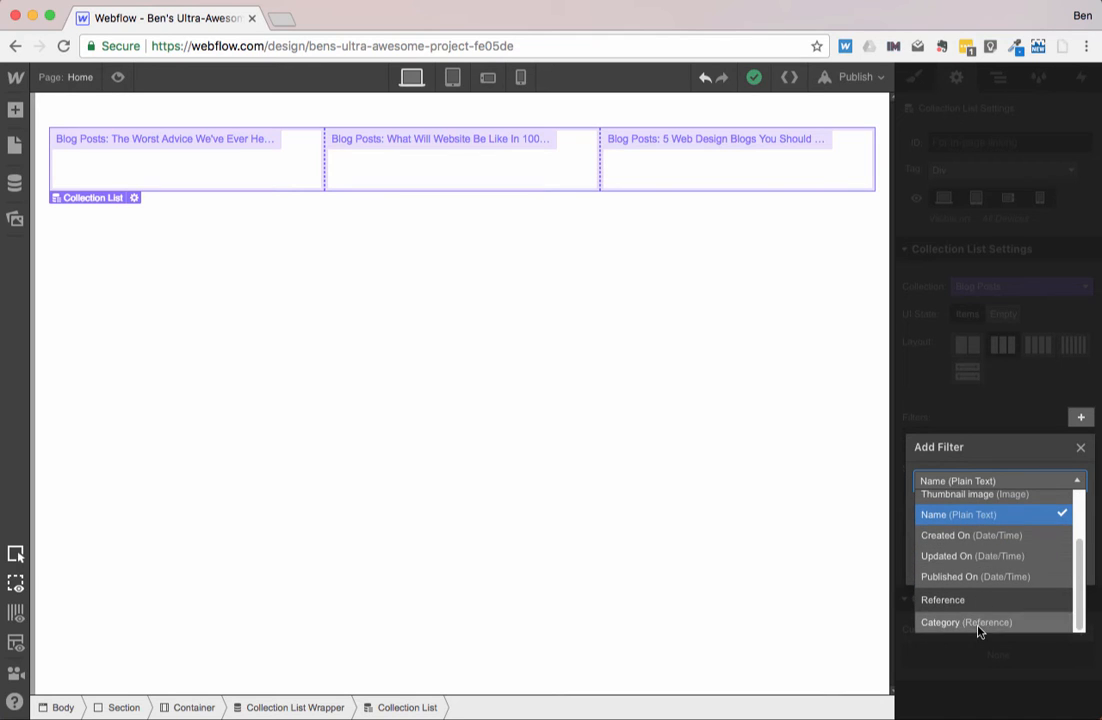
{"action": "left_click", "coordinate": [979, 624]}
{"action": "left_click", "coordinate": [980, 540]}
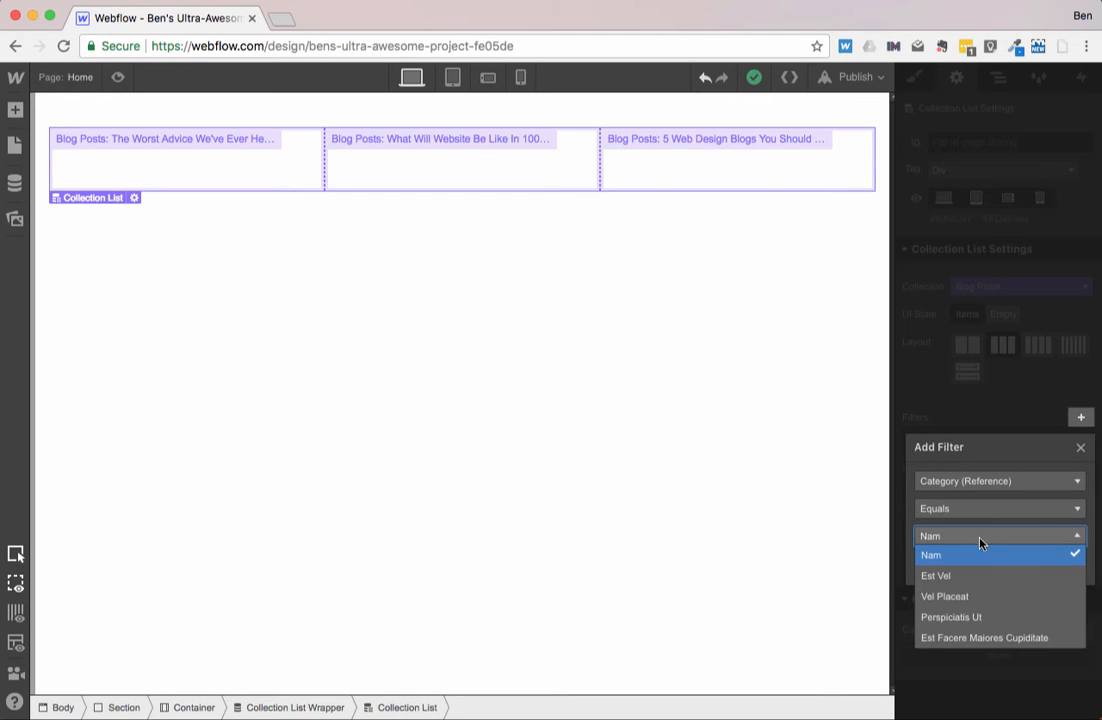
{"action": "left_click", "coordinate": [975, 594]}
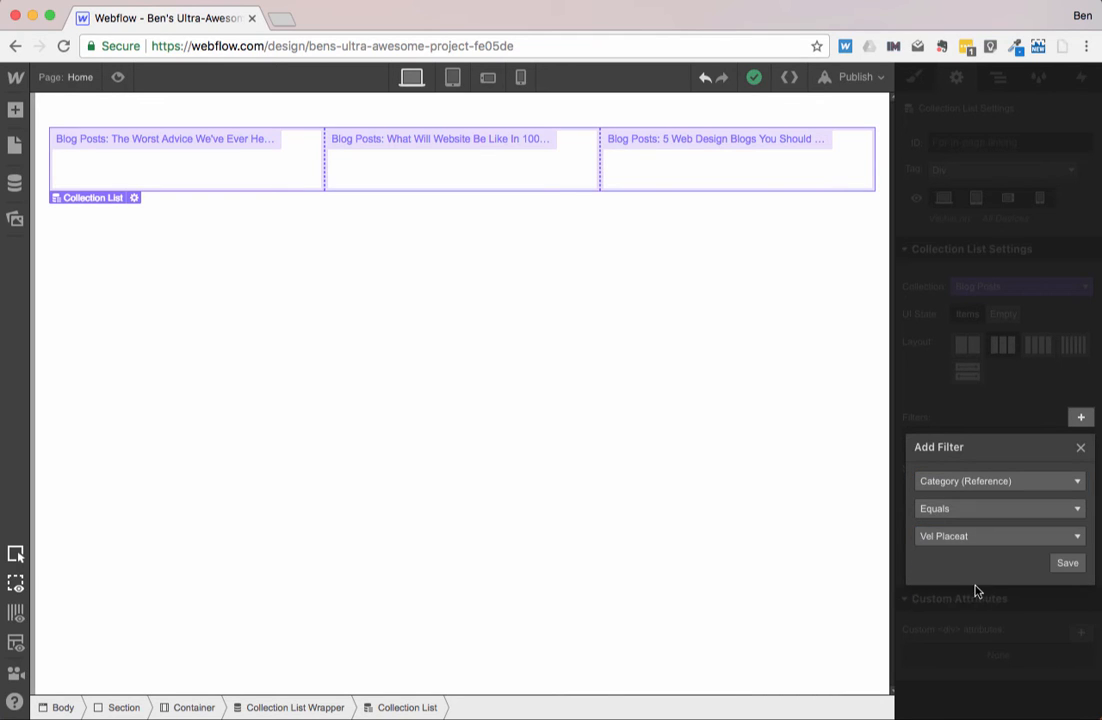
{"action": "left_click", "coordinate": [1066, 565]}
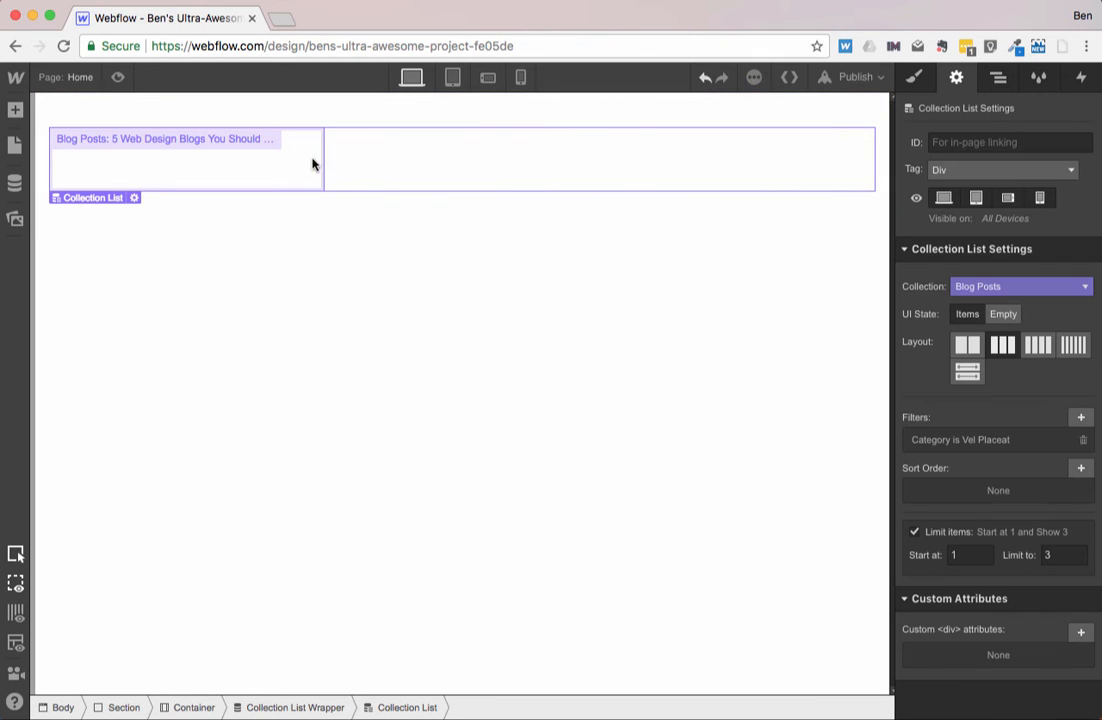
{"action": "left_click", "coordinate": [1084, 441]}
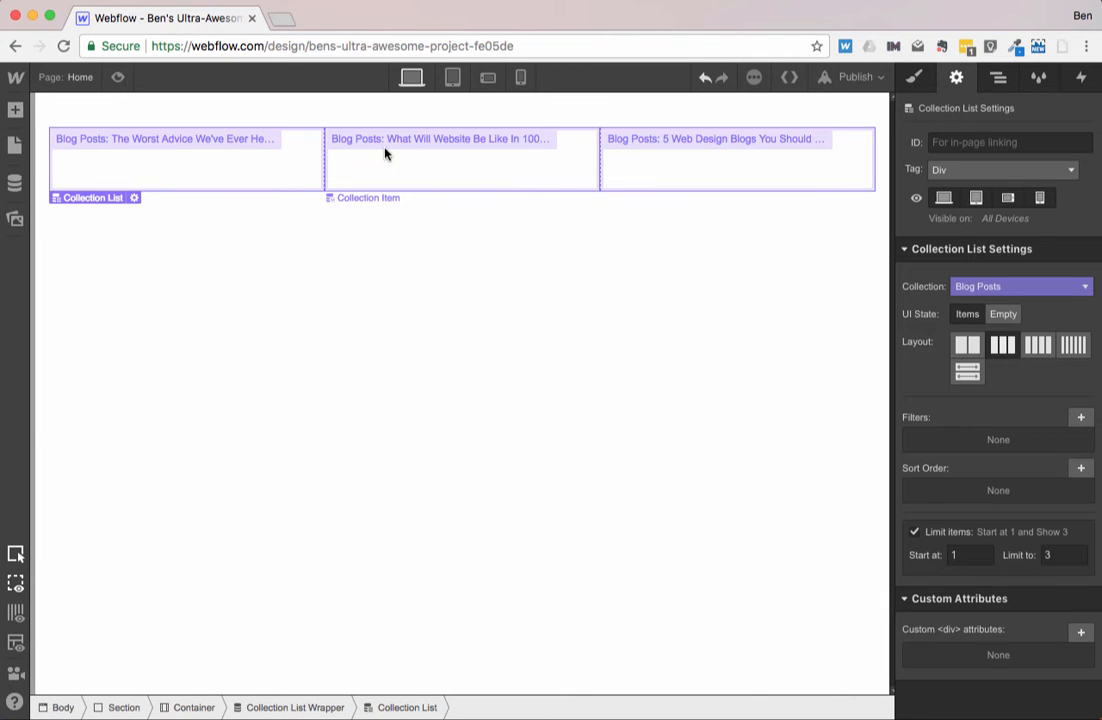
- Add an H1 heading inside the first collection item and get its text from the Blog Posts Name field
{"action": "left_click", "coordinate": [253, 168]}
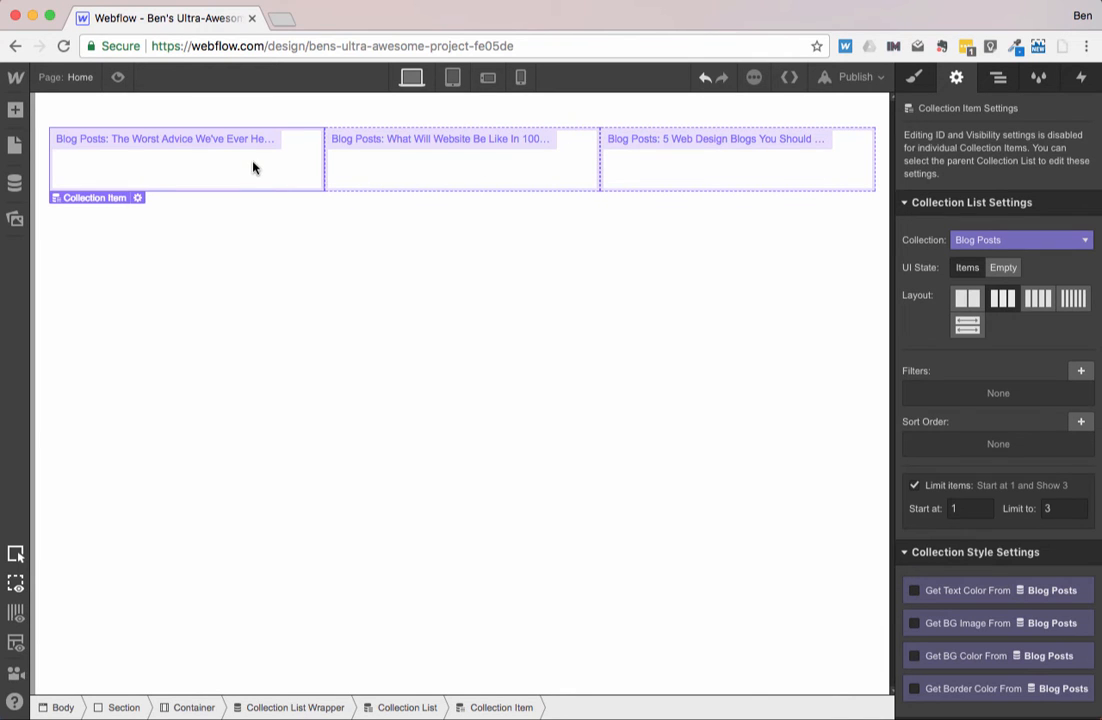
{"action": "left_click", "coordinate": [17, 111]}
{"action": "left_click", "coordinate": [81, 504]}
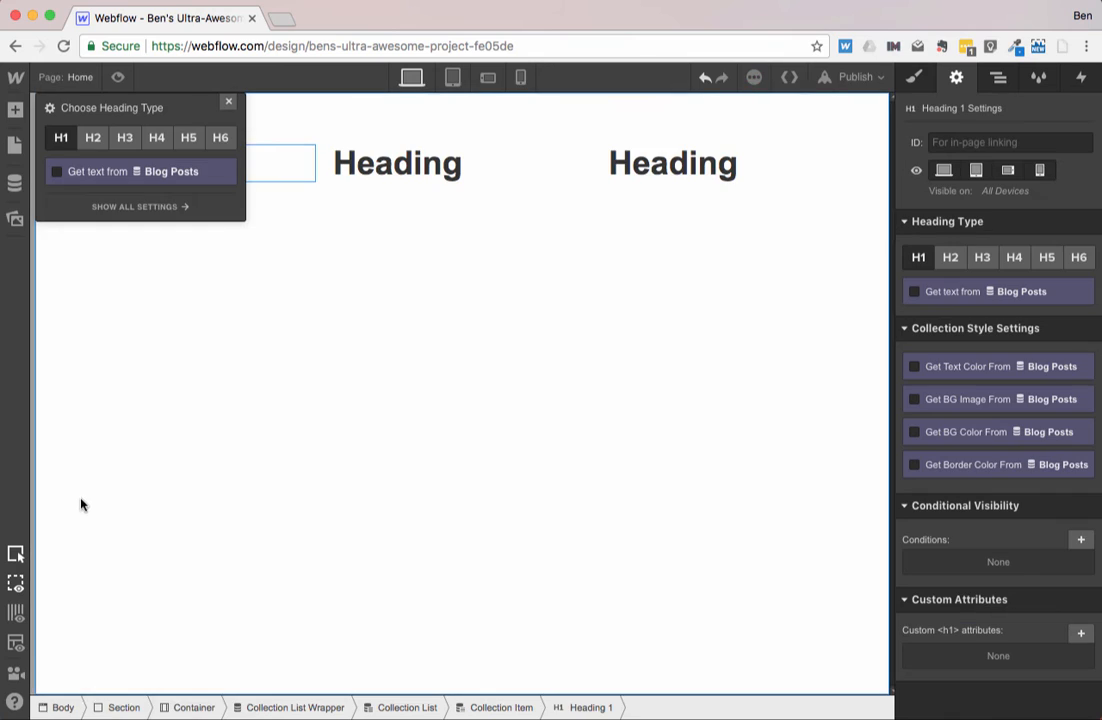
{"action": "left_click", "coordinate": [105, 171]}
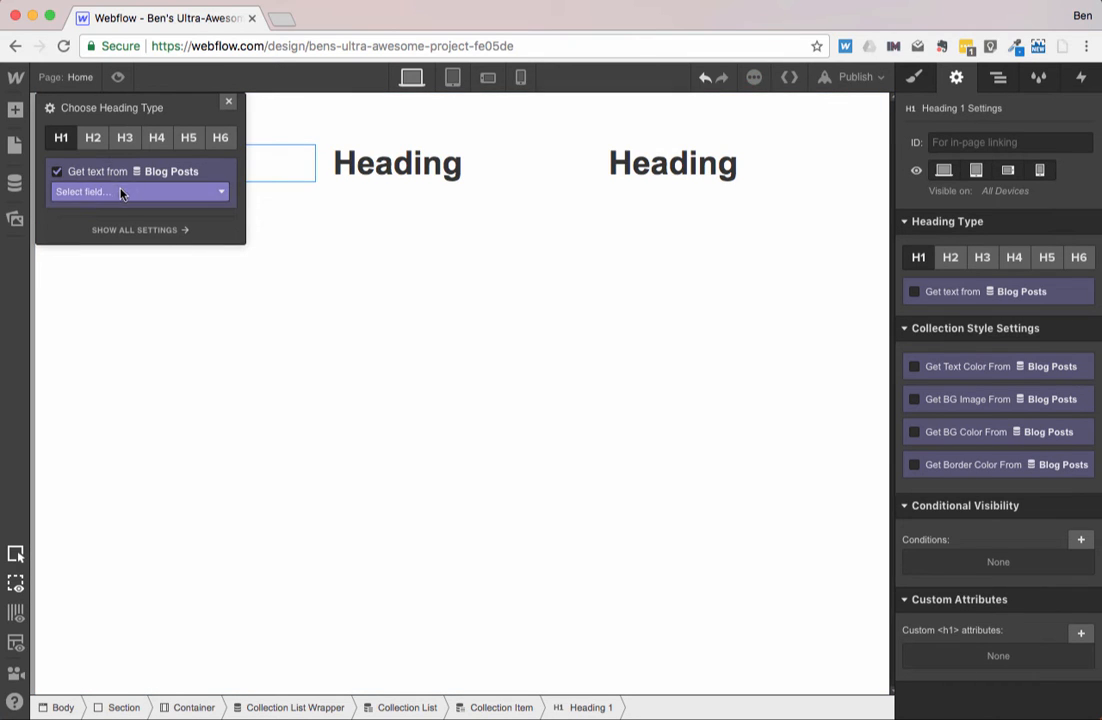
{"action": "left_click", "coordinate": [121, 192]}
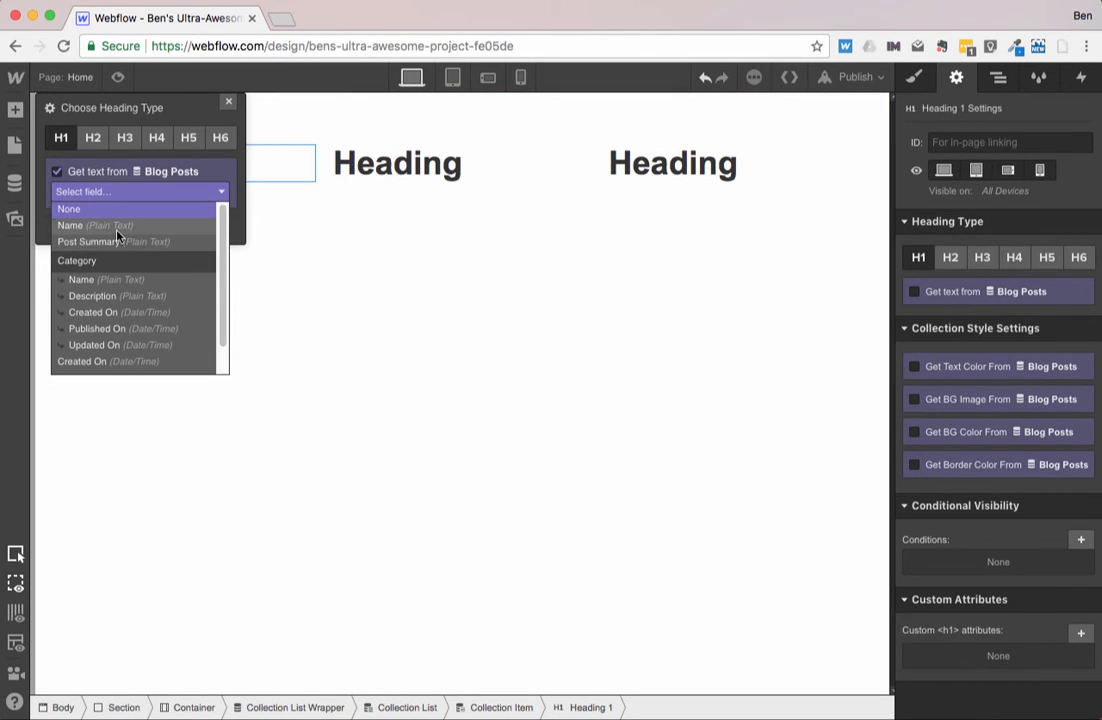
{"action": "left_click", "coordinate": [117, 229]}
{"action": "left_click", "coordinate": [228, 101]}
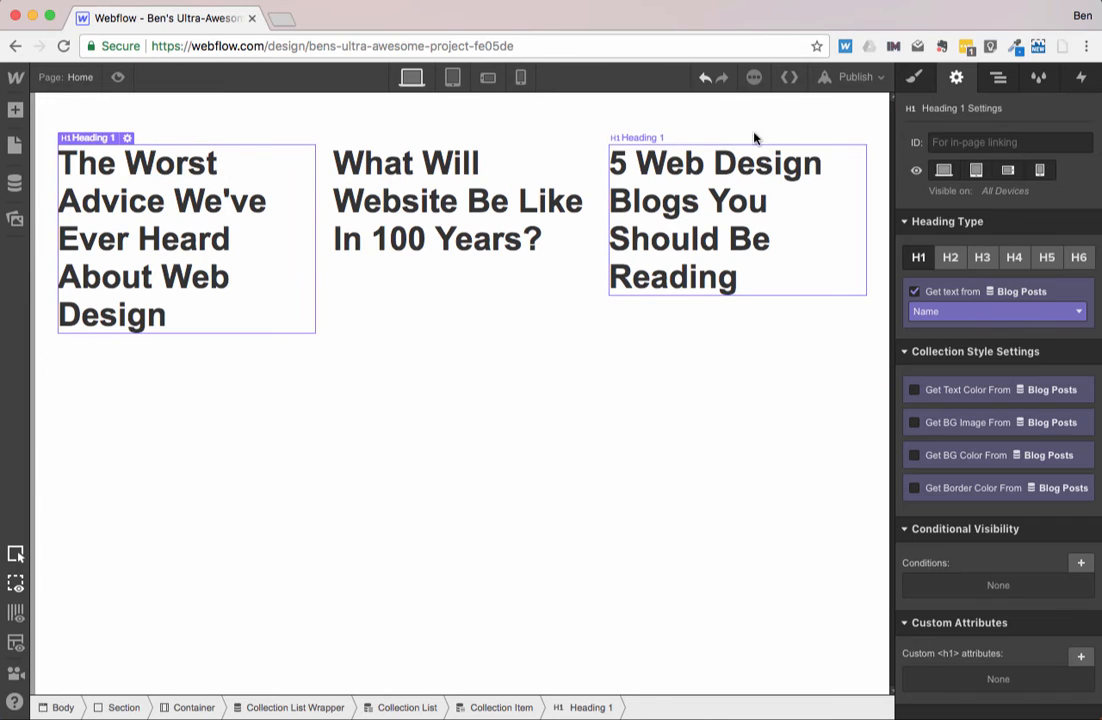
- Set the font size of the blog post heading to 18 px
{"action": "left_click", "coordinate": [913, 77]}
{"action": "left_click", "coordinate": [966, 443]}
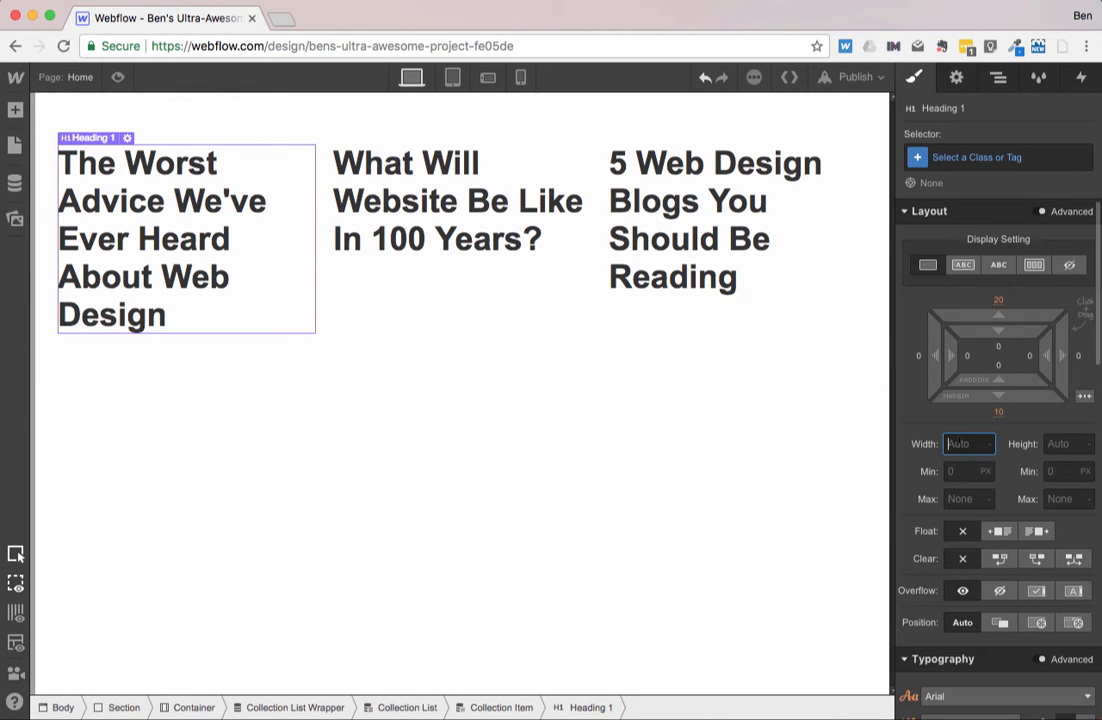
{"action": "scroll", "coordinate": [962, 440], "scroll_direction": "down", "scroll_amount": 5}
{"action": "left_click", "coordinate": [948, 497]}
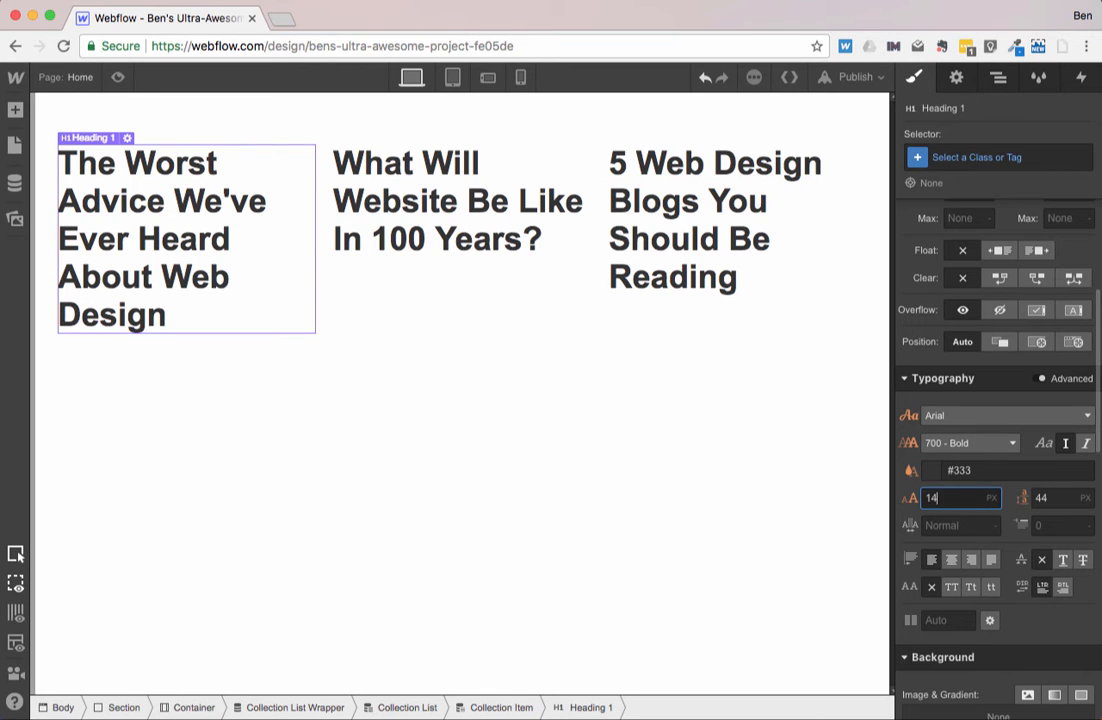
{"action": "key", "text": "Tab"}
{"action": "left_click", "coordinate": [950, 497]}
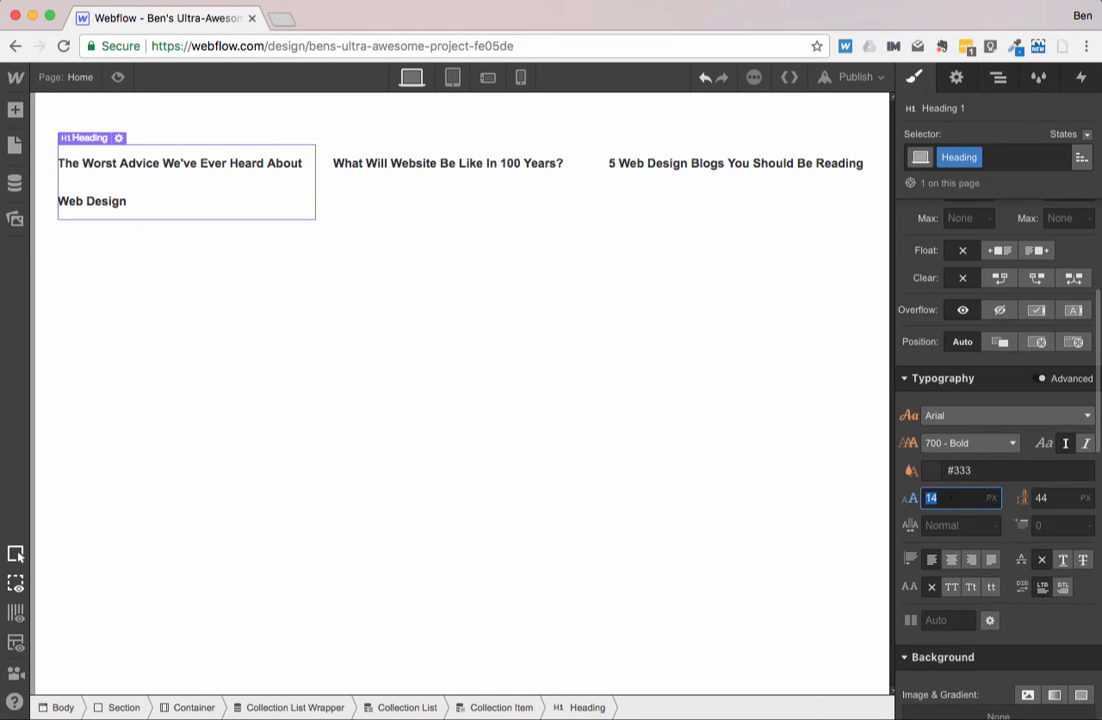
{"action": "type", "text": "18"}
{"action": "key", "text": "Tab"}
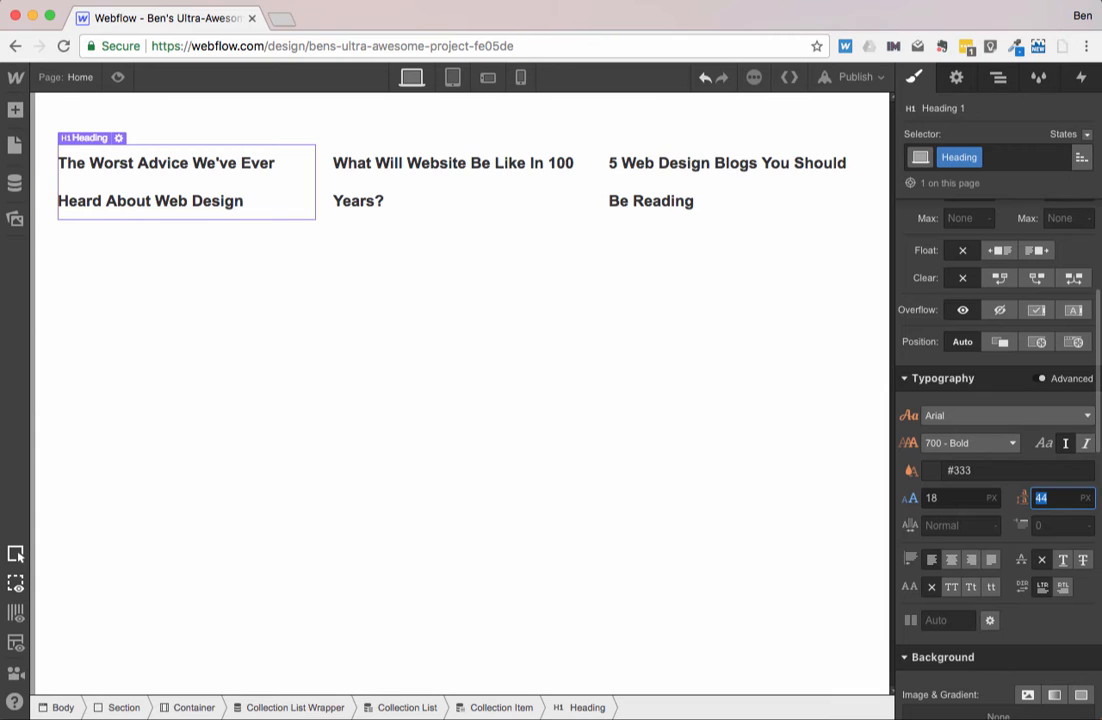
- Set the line height of the blog post heading to 24 px
{"action": "key", "text": "Tab"}
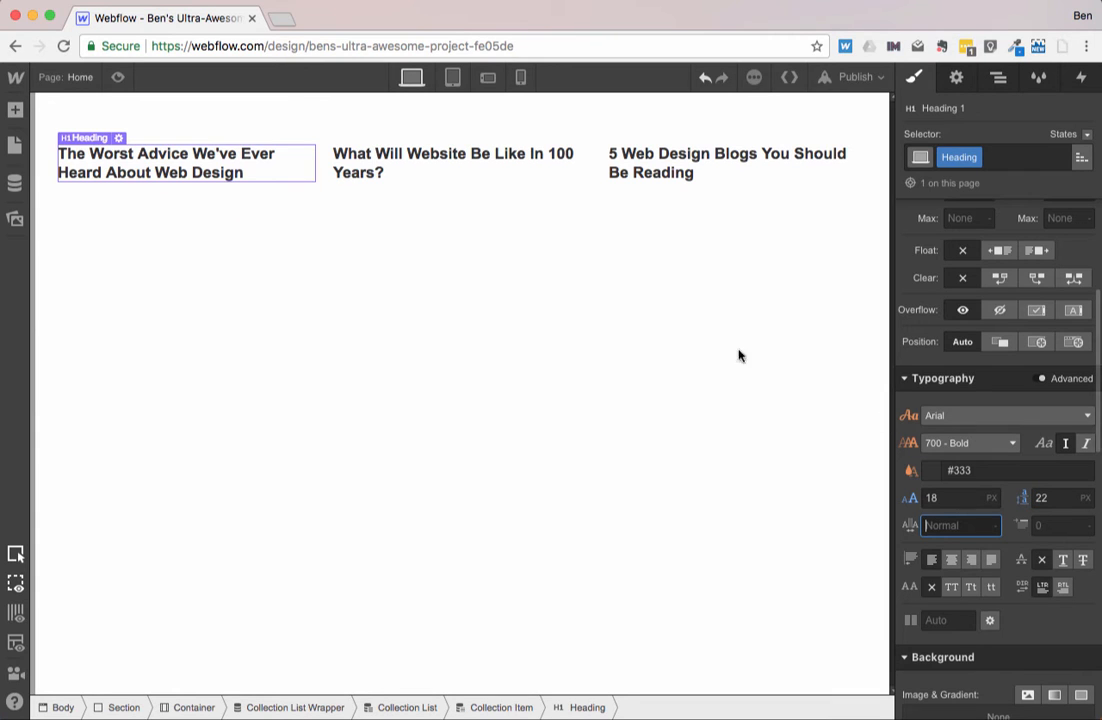
{"action": "left_click", "coordinate": [1060, 497]}
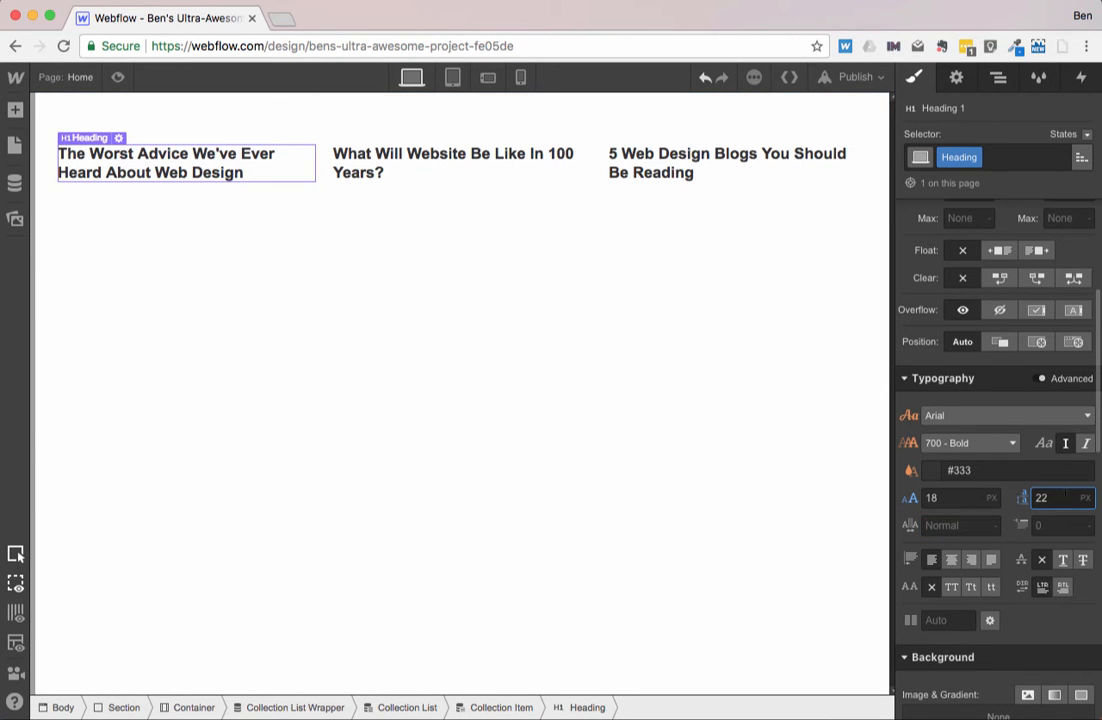
{"action": "key", "text": "Up"}
{"action": "key", "text": "Up"}
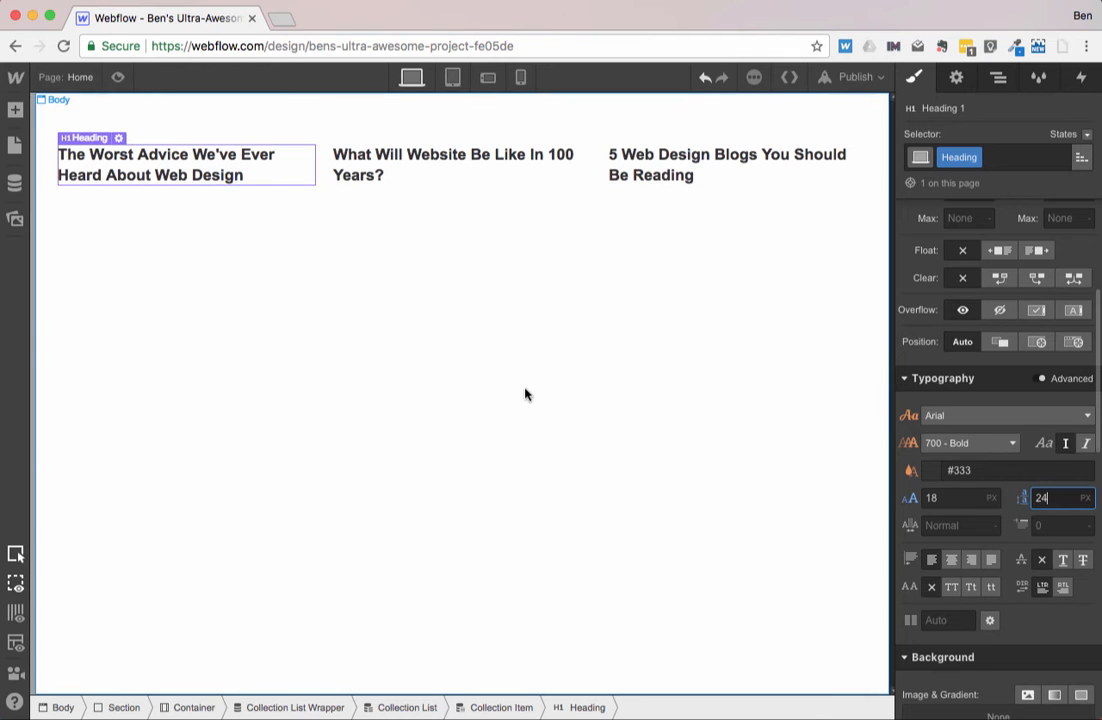
- Add an image below the heading in the collection item and get it from the Blog Posts Thumbnail image field
{"action": "left_click", "coordinate": [385, 268]}
{"action": "left_click", "coordinate": [230, 152]}
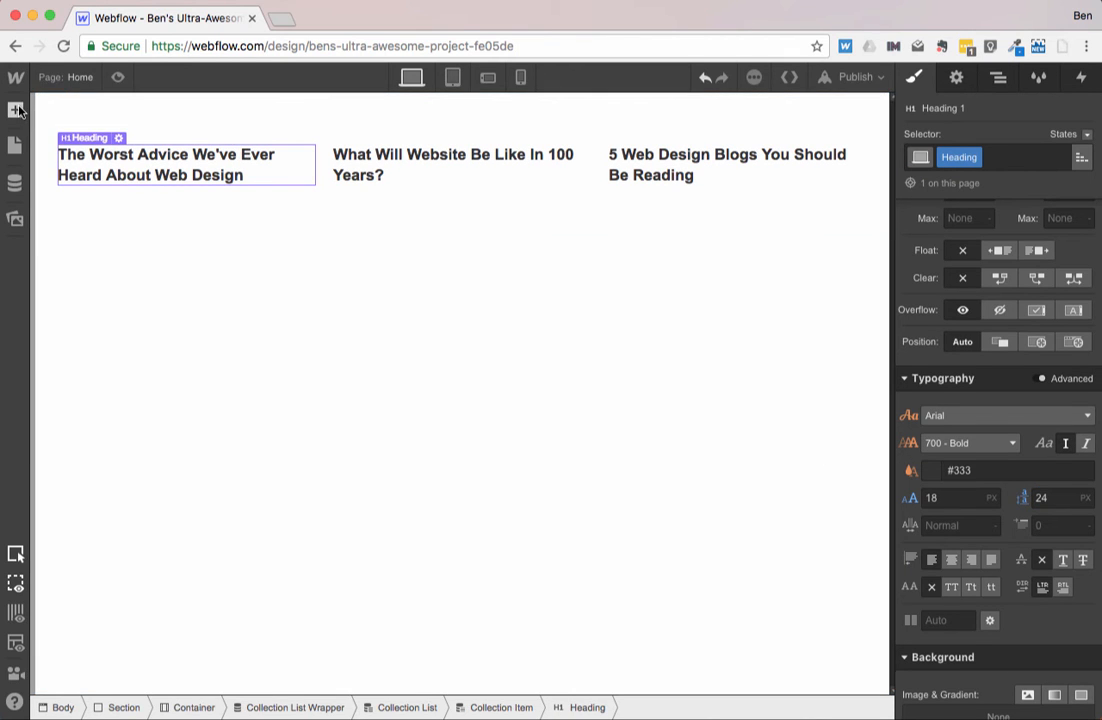
{"action": "left_click", "coordinate": [15, 110]}
{"action": "scroll", "coordinate": [160, 396], "scroll_direction": "down", "scroll_amount": 5}
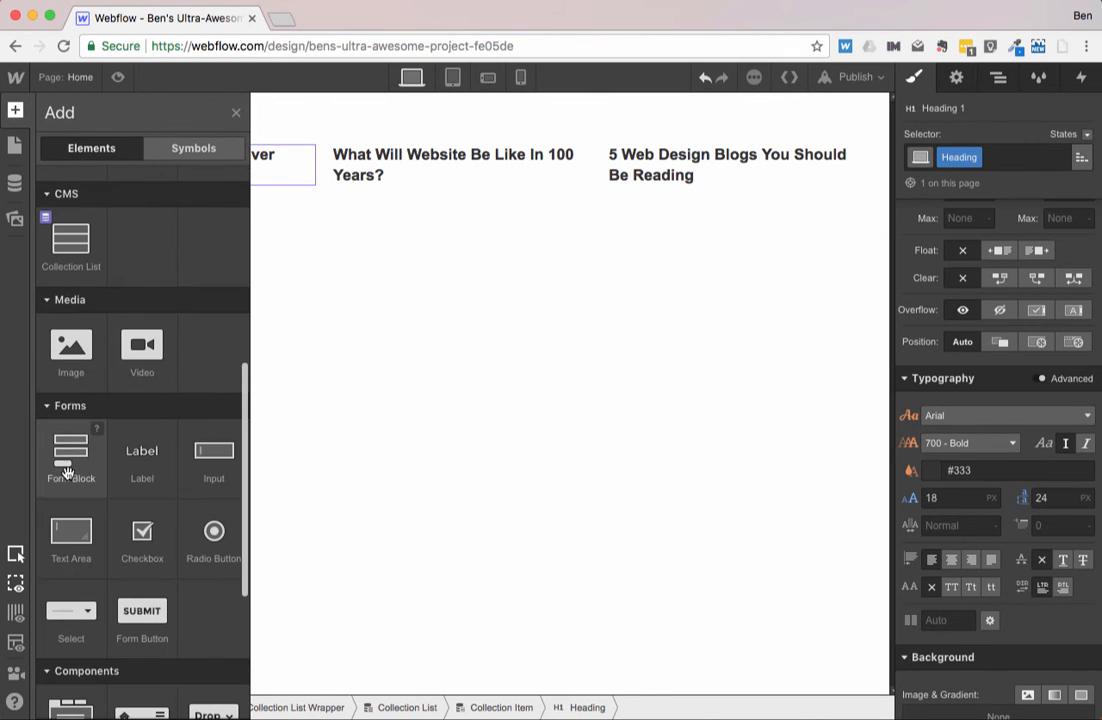
{"action": "left_click", "coordinate": [62, 365]}
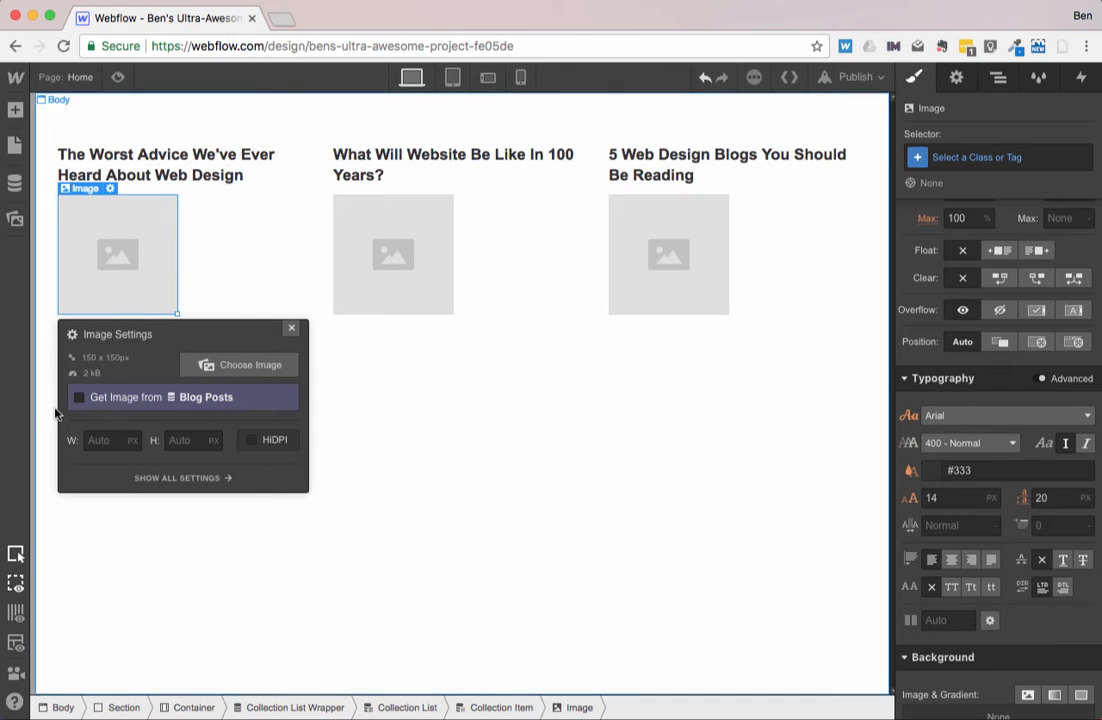
{"action": "left_click", "coordinate": [79, 397]}
{"action": "left_click", "coordinate": [211, 418]}
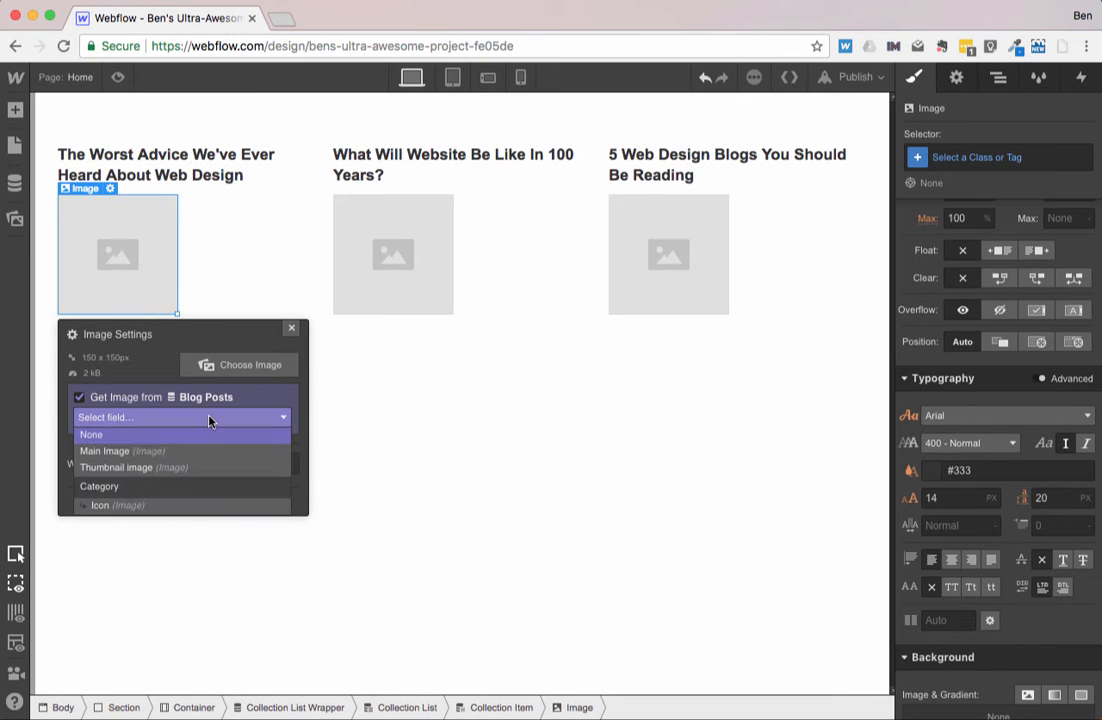
{"action": "left_click", "coordinate": [191, 467]}
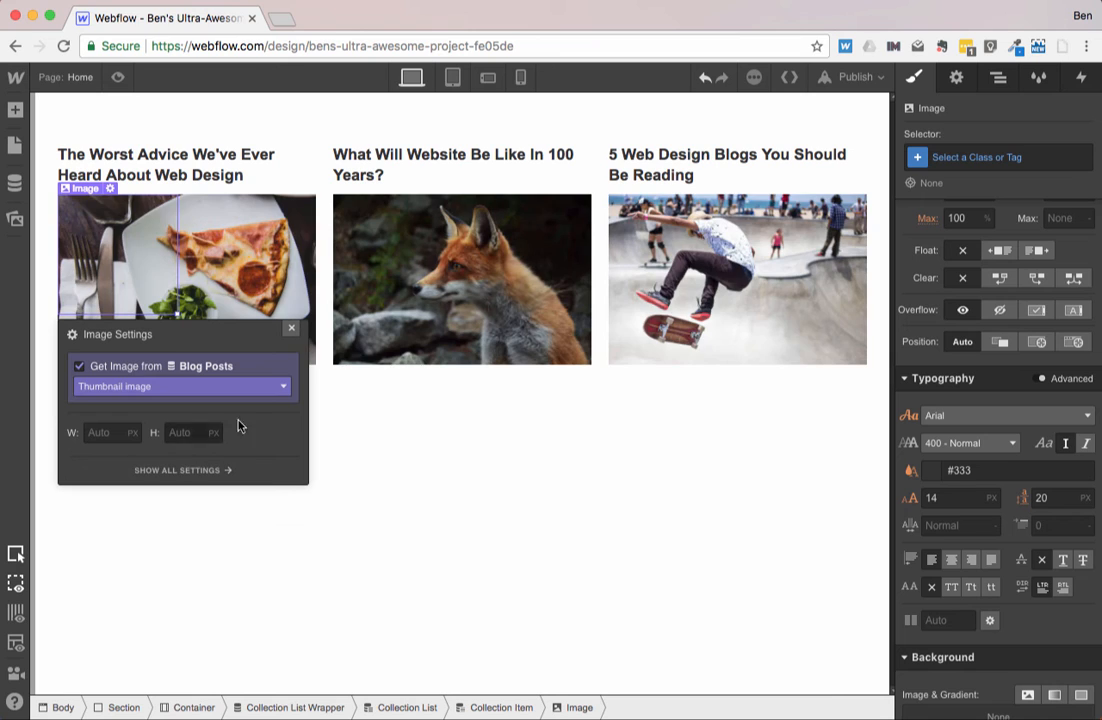
{"action": "left_click", "coordinate": [291, 328]}
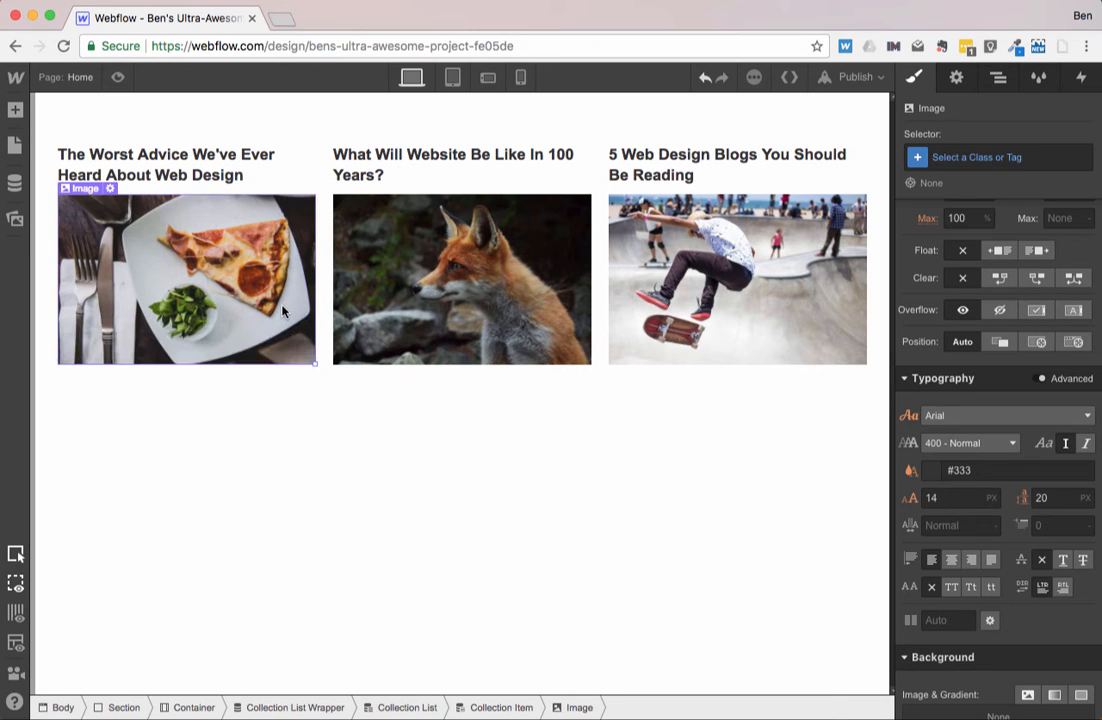
- Add a paragraph below the image with its text from the Post Summary field, and give it a 13 px top margin
{"action": "left_click", "coordinate": [17, 113]}
{"action": "scroll", "coordinate": [145, 440], "scroll_direction": "down", "scroll_amount": 1}
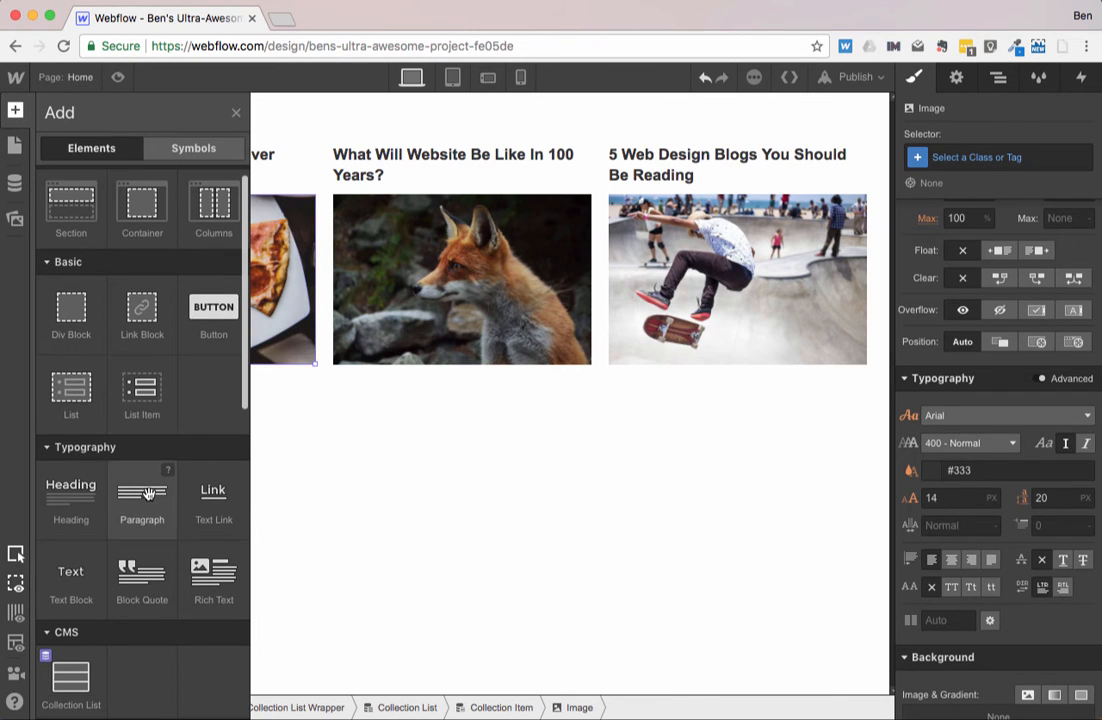
{"action": "left_click", "coordinate": [144, 494]}
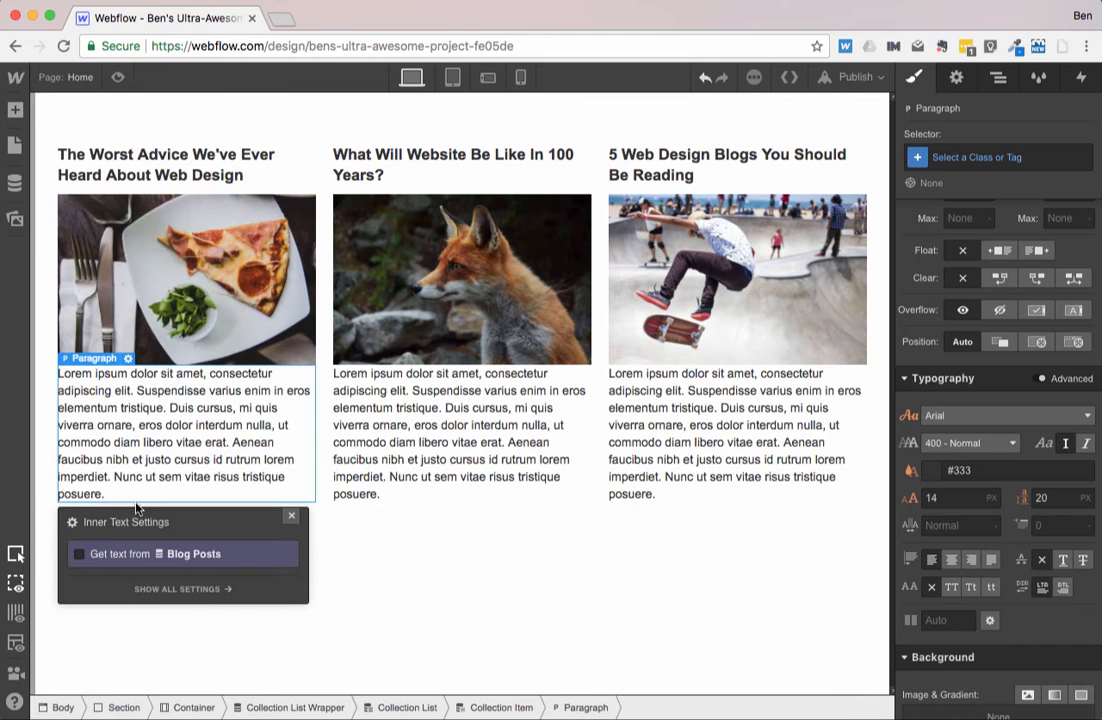
{"action": "left_click", "coordinate": [80, 553]}
{"action": "left_click", "coordinate": [107, 578]}
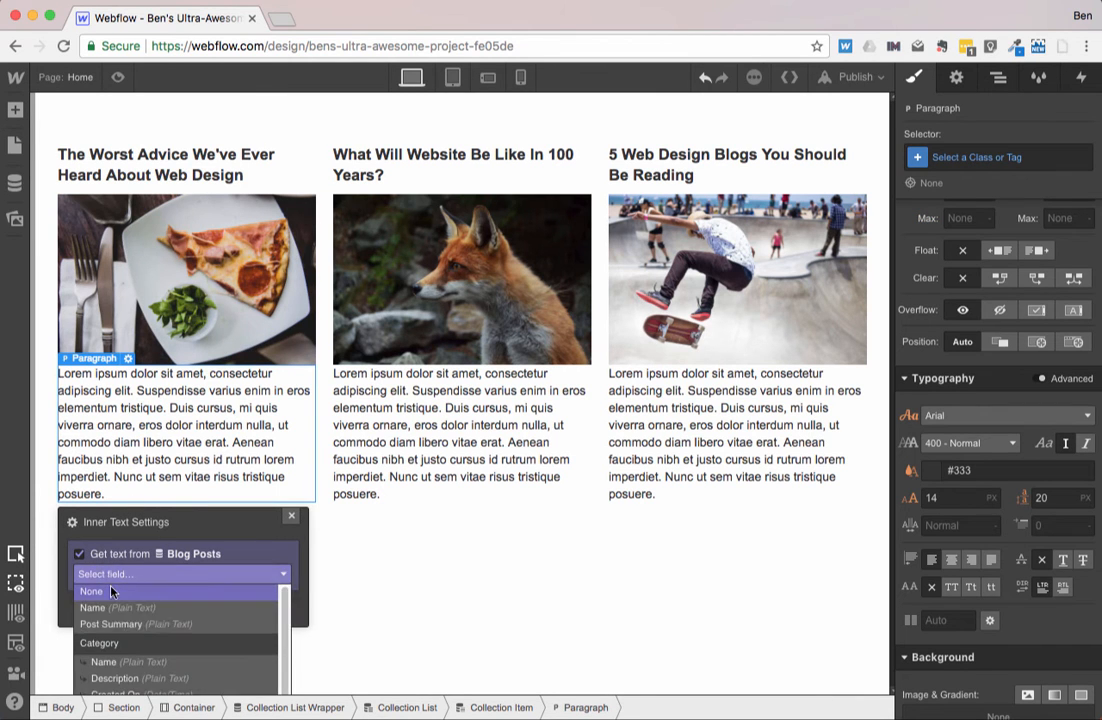
{"action": "left_click", "coordinate": [99, 624]}
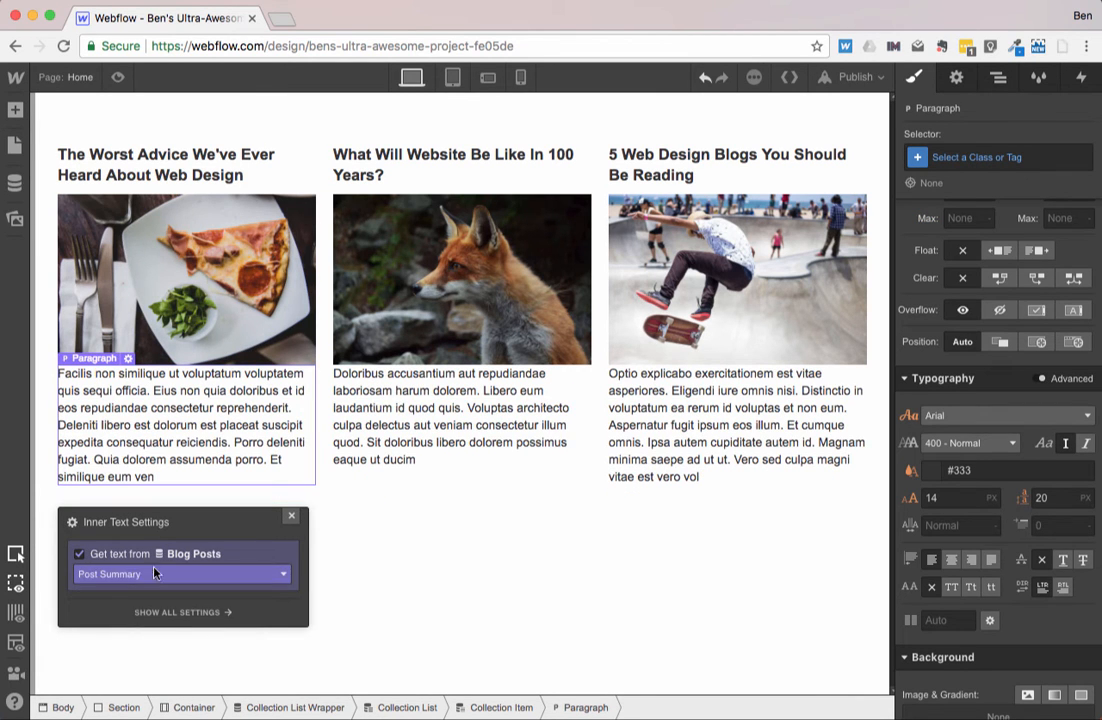
{"action": "left_click", "coordinate": [288, 514]}
{"action": "scroll", "coordinate": [967, 364], "scroll_direction": "up", "scroll_amount": 5}
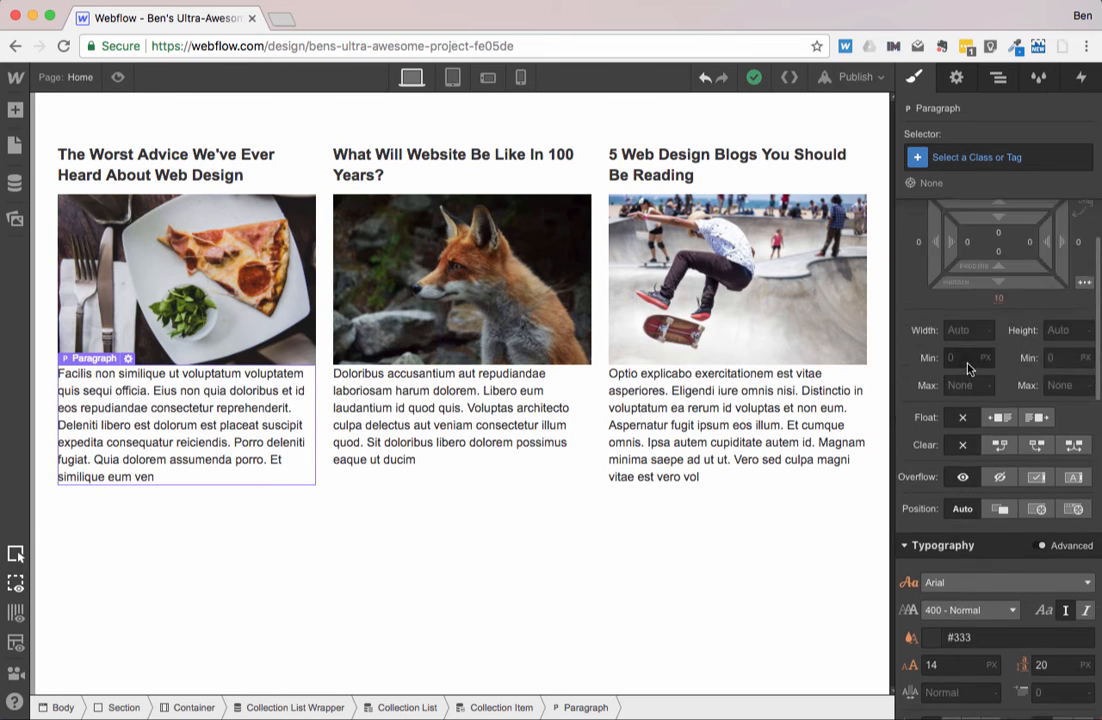
{"action": "left_click_drag", "start_coordinate": [966, 314], "coordinate": [966, 282]}
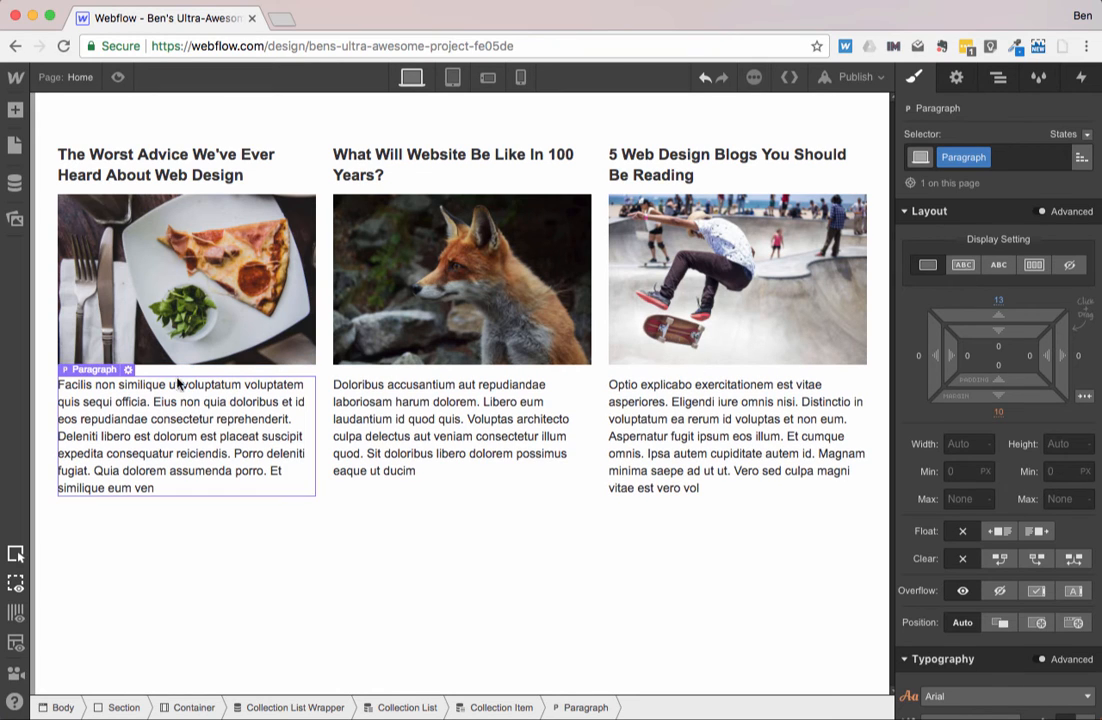
- Add a button below the summary paragraph in the collection item and set its text to "Read More"
{"action": "left_click", "coordinate": [15, 110]}
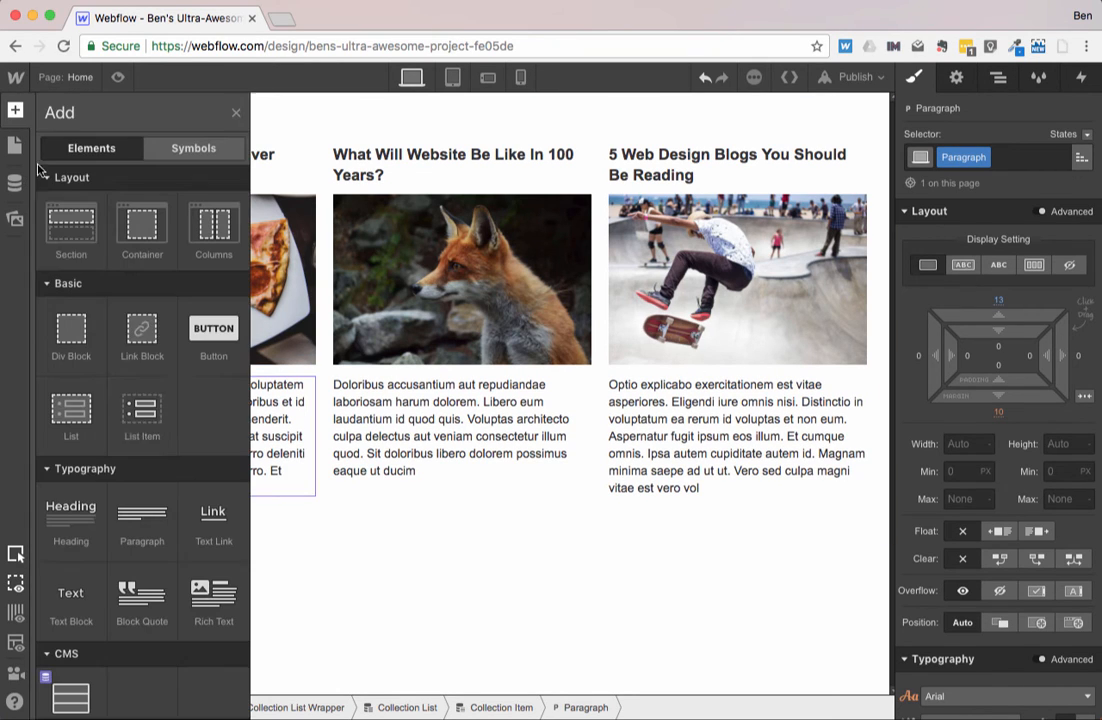
{"action": "left_click", "coordinate": [210, 335]}
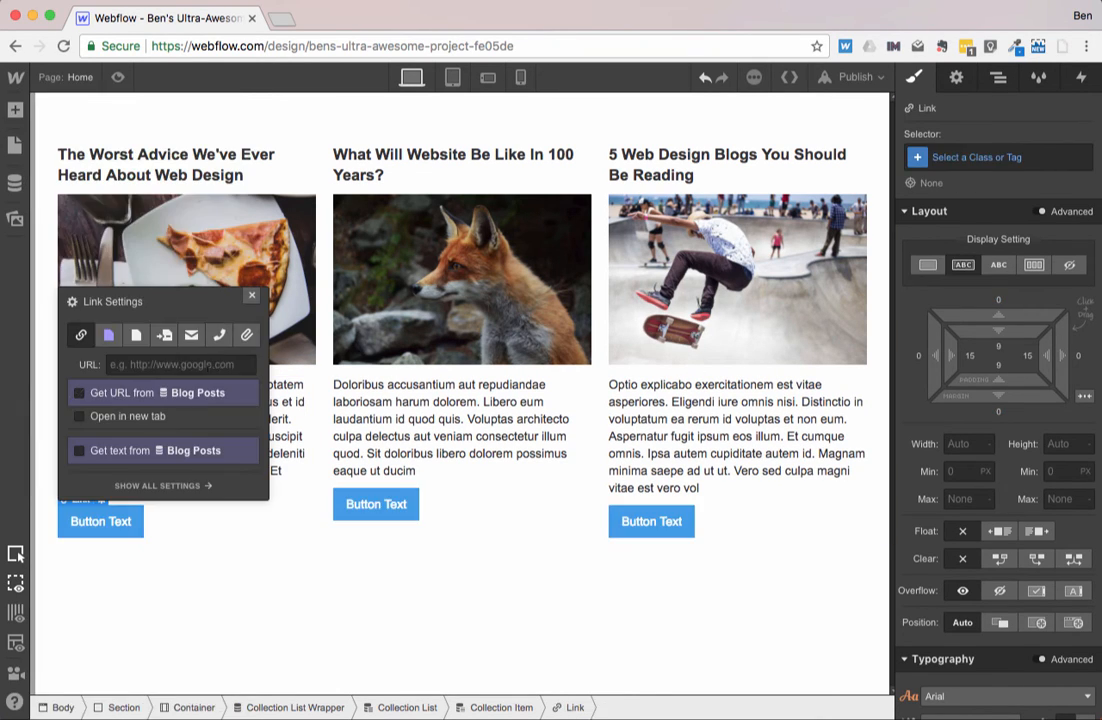
{"action": "left_click", "coordinate": [251, 295]}
{"action": "left_click", "coordinate": [109, 522]}
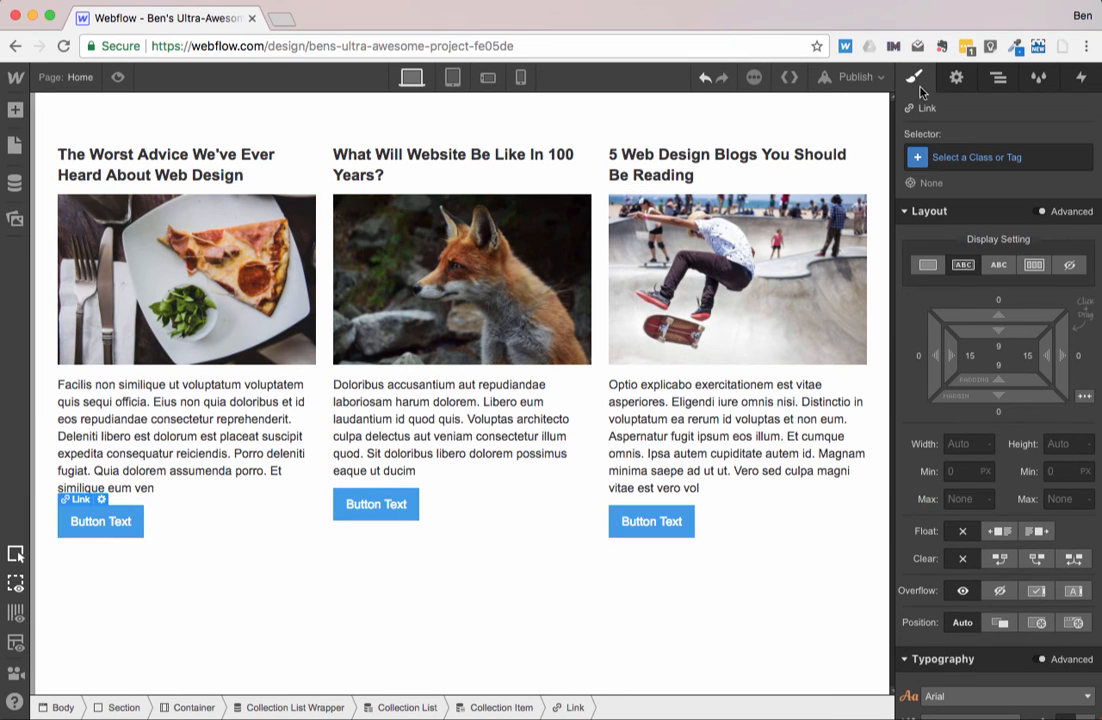
{"action": "double_click", "coordinate": [121, 525]}
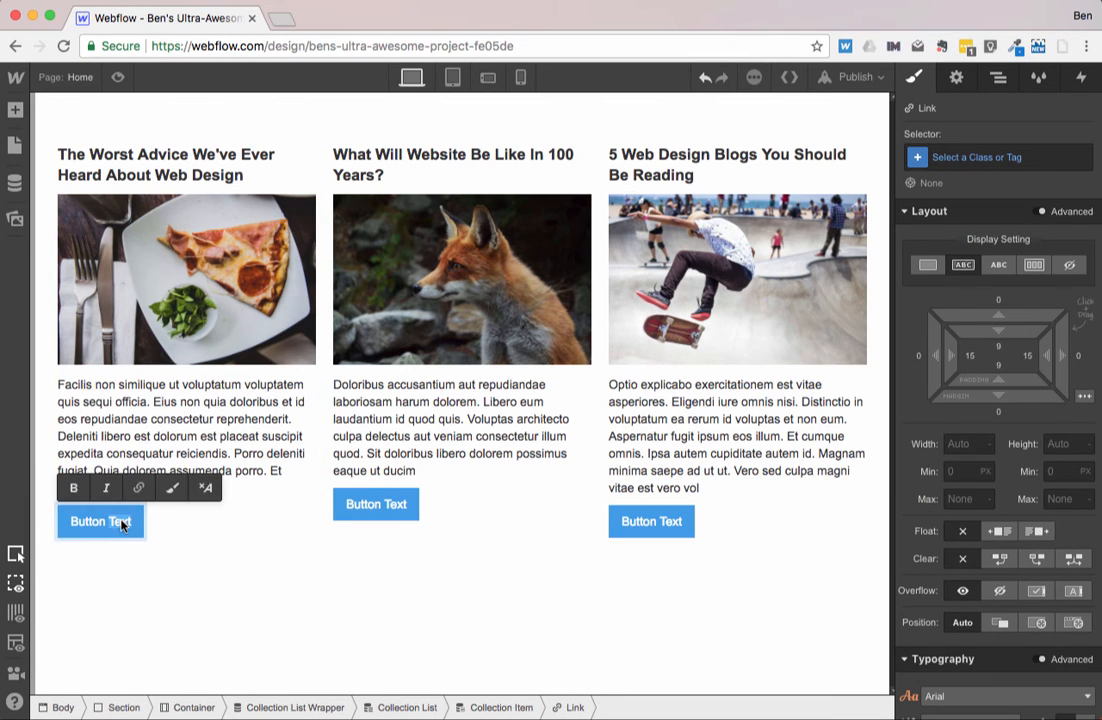
{"action": "key", "text": "super+a"}
{"action": "type", "text": "Read"}
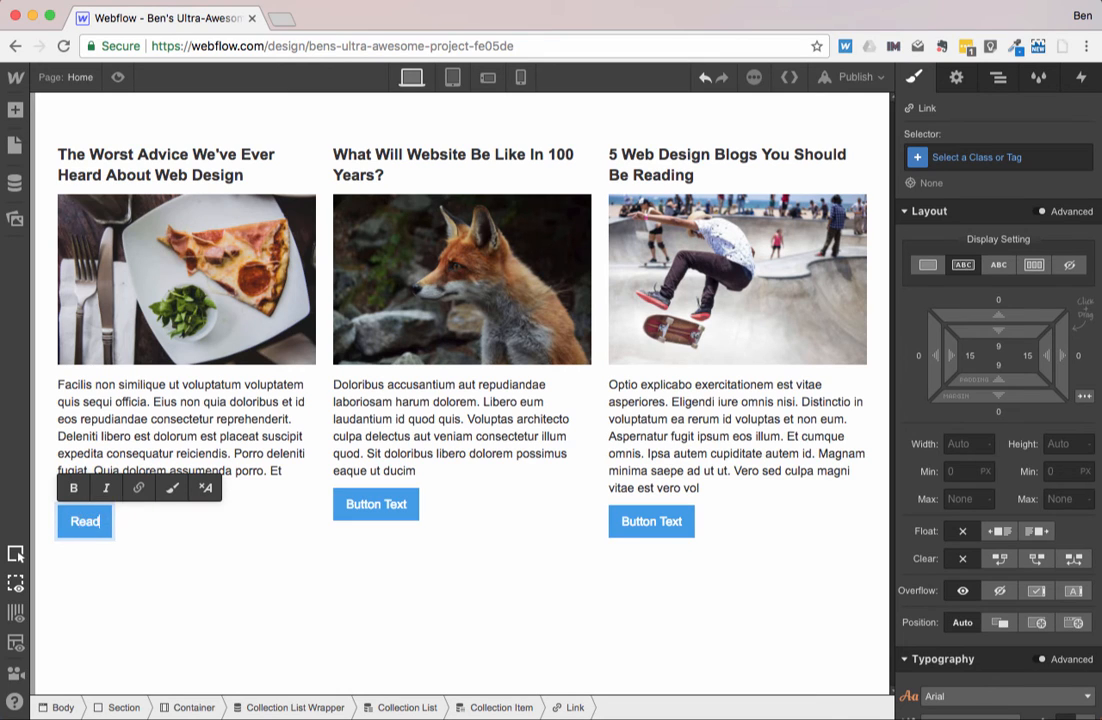
{"action": "type", "text": " More"}
{"action": "left_click", "coordinate": [215, 550]}
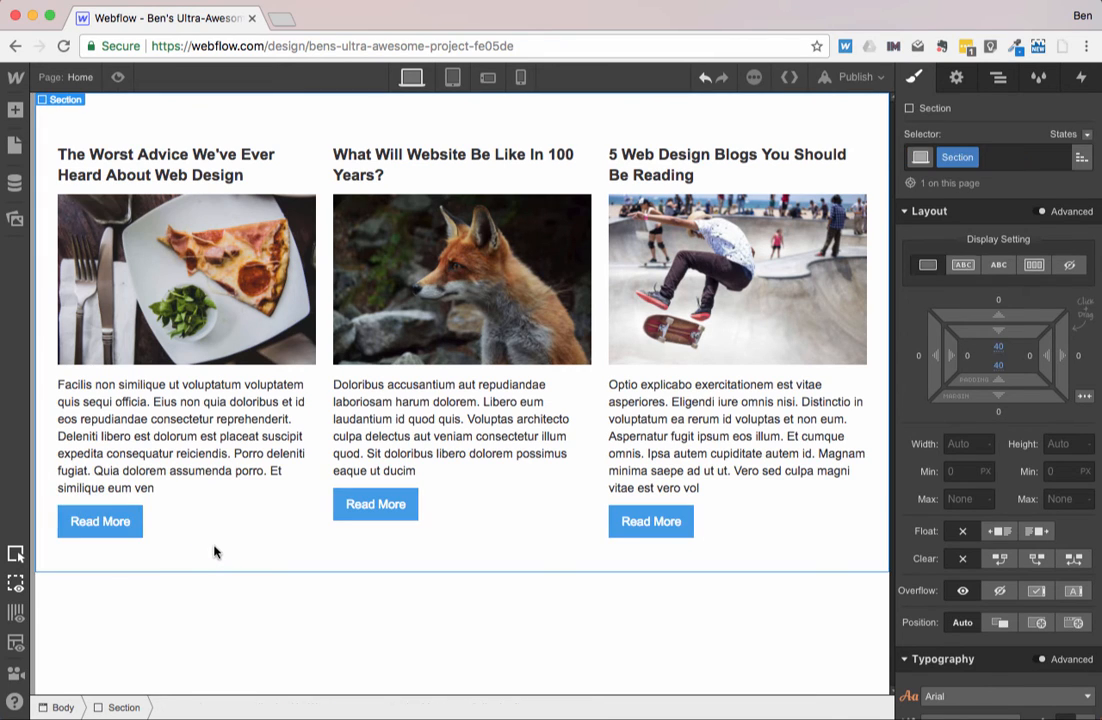
- Link the Read More button to the Current Blog Post collection page
{"action": "left_click", "coordinate": [65, 528]}
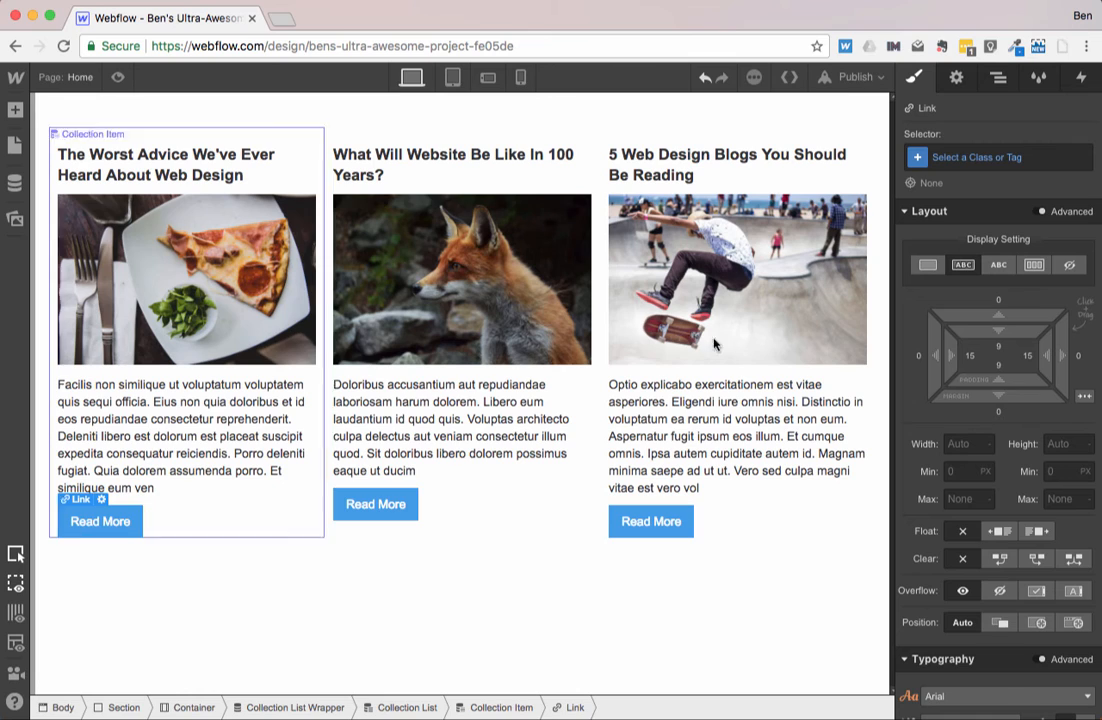
{"action": "left_click", "coordinate": [955, 84]}
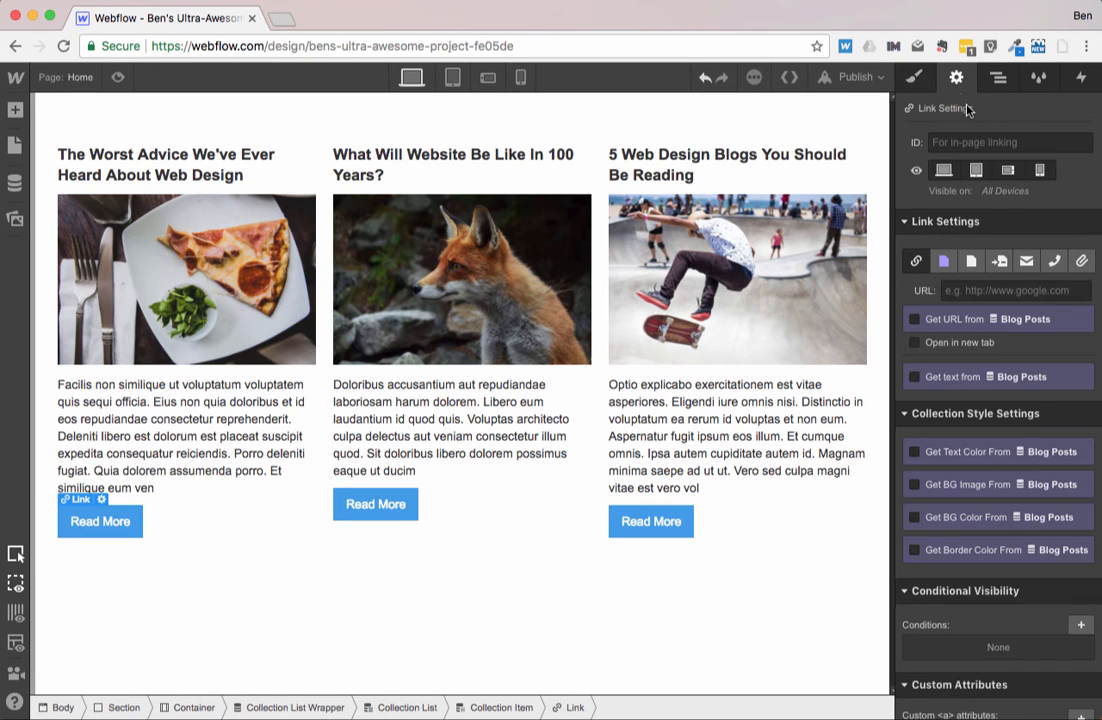
{"action": "left_click", "coordinate": [943, 261]}
{"action": "left_click", "coordinate": [1000, 290]}
{"action": "left_click", "coordinate": [982, 325]}
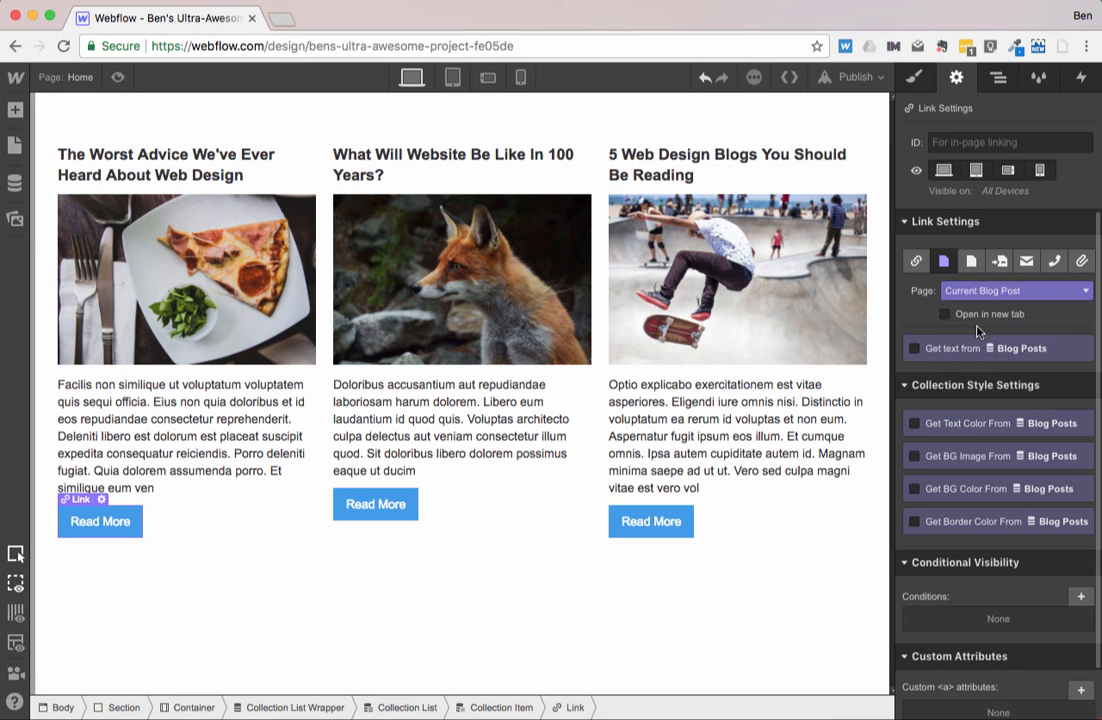
- Preview the blog post list on the Home page, and return to editing
{"action": "left_click", "coordinate": [119, 79]}
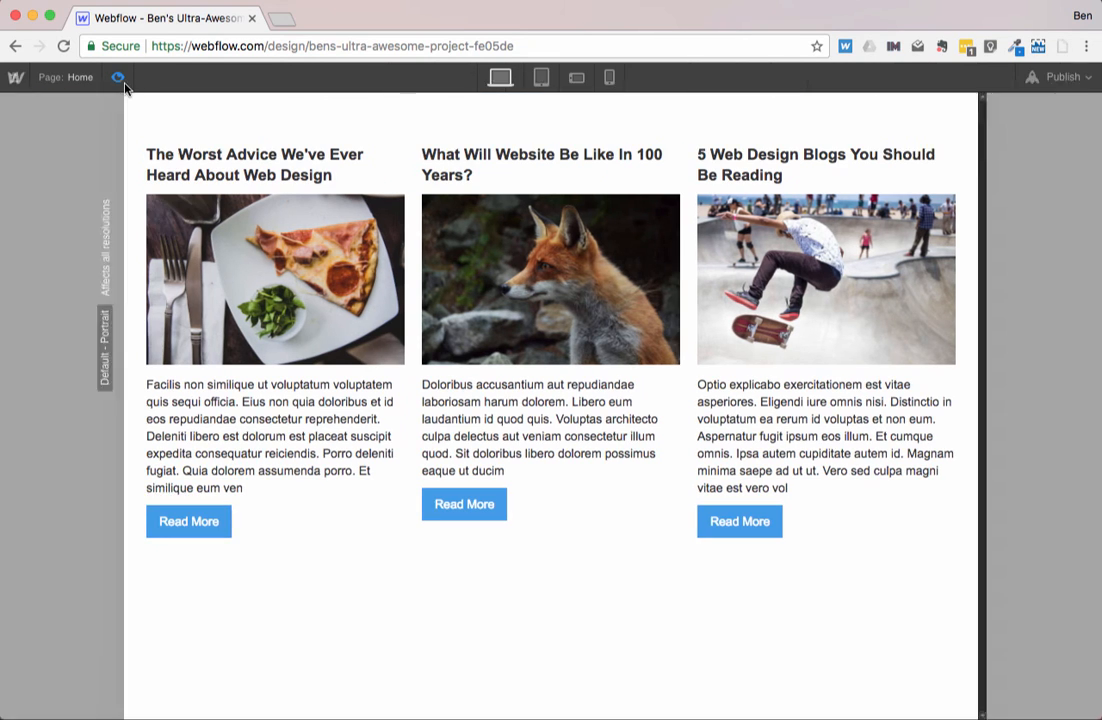
{"action": "left_click", "coordinate": [119, 79]}
{"action": "left_click", "coordinate": [120, 80]}
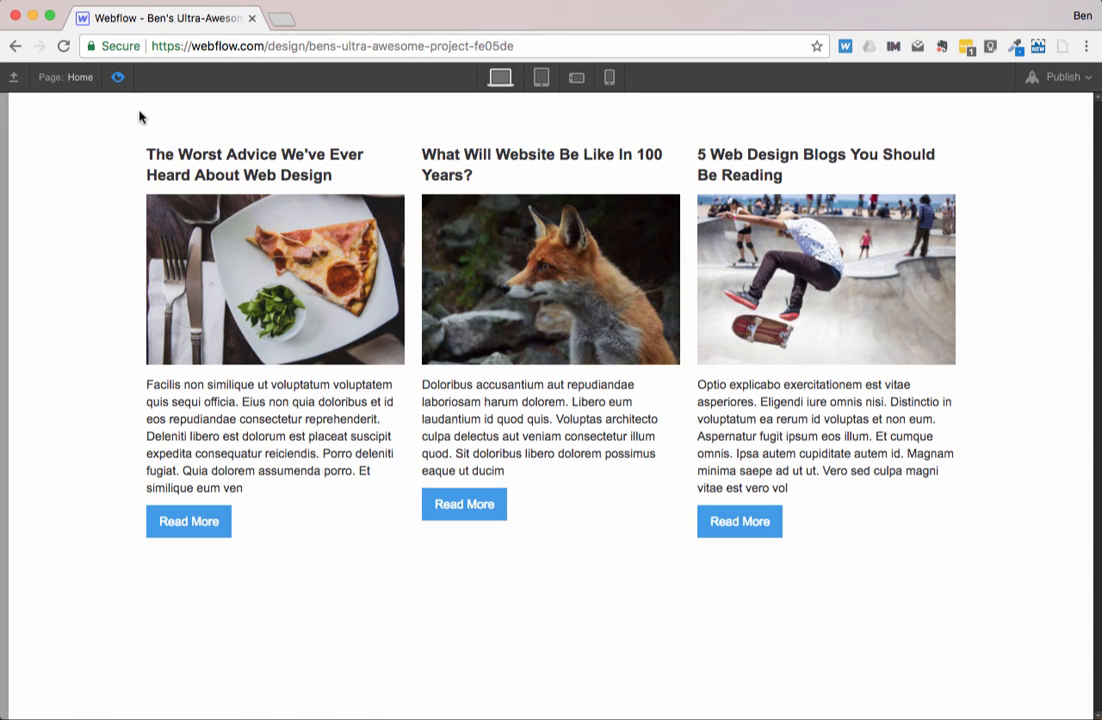
{"action": "left_click", "coordinate": [118, 78]}
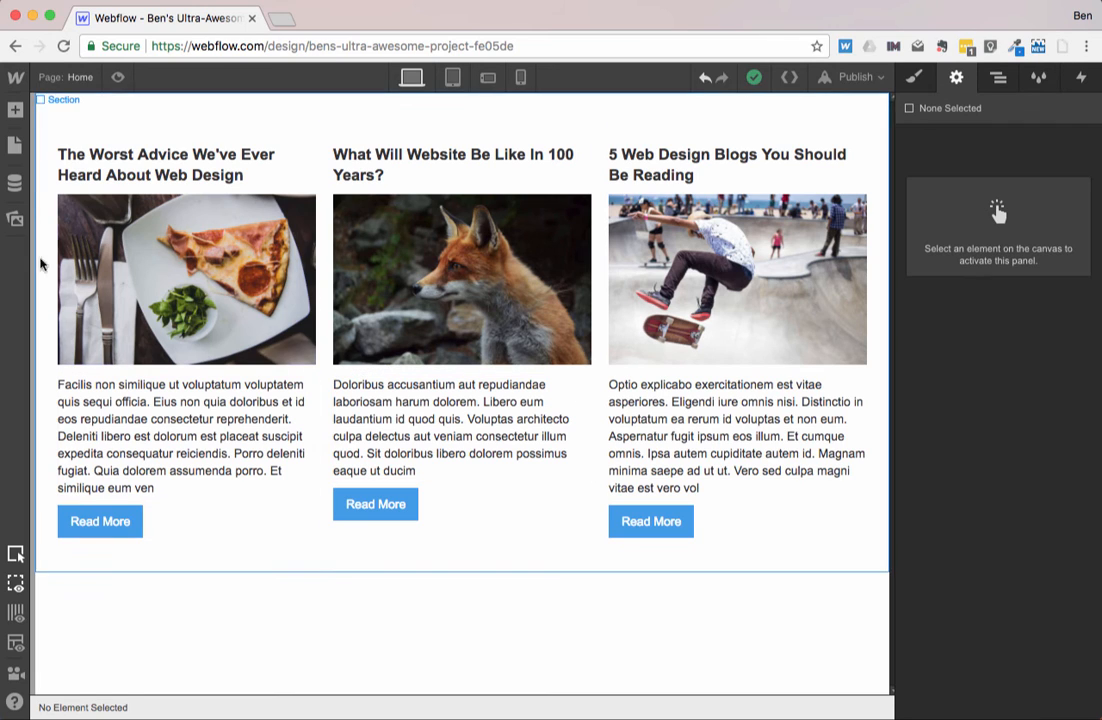
- Open the Blog Posts Template page and add a section with a container inside it
{"action": "left_click", "coordinate": [22, 148]}
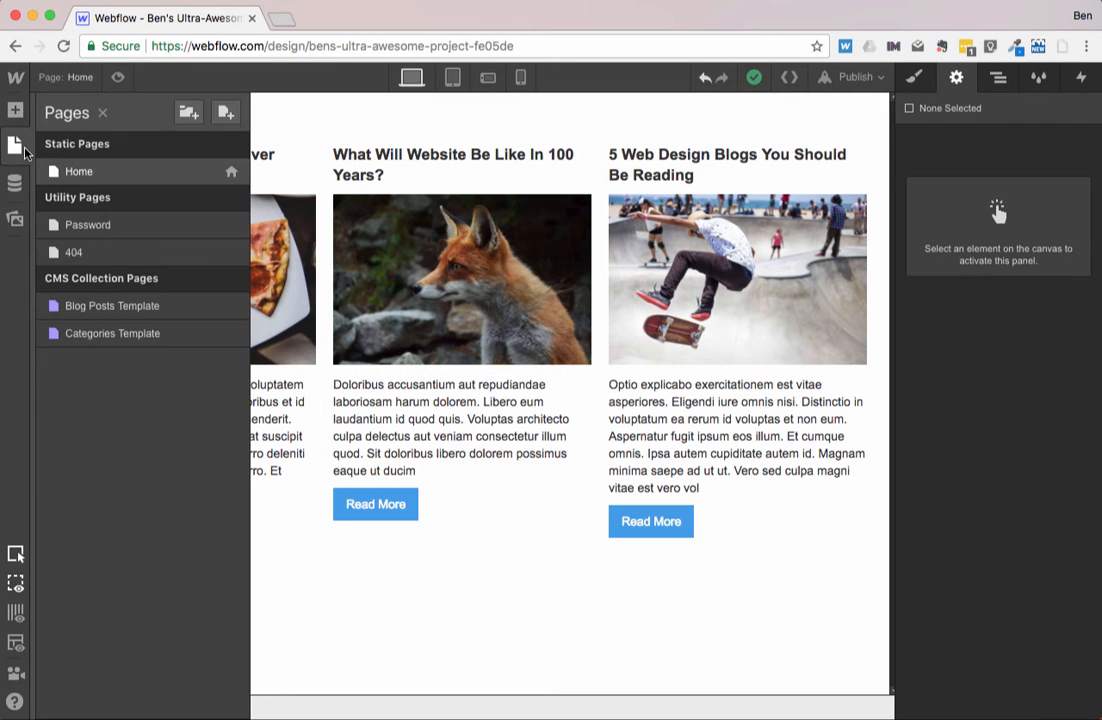
{"action": "left_click", "coordinate": [140, 319]}
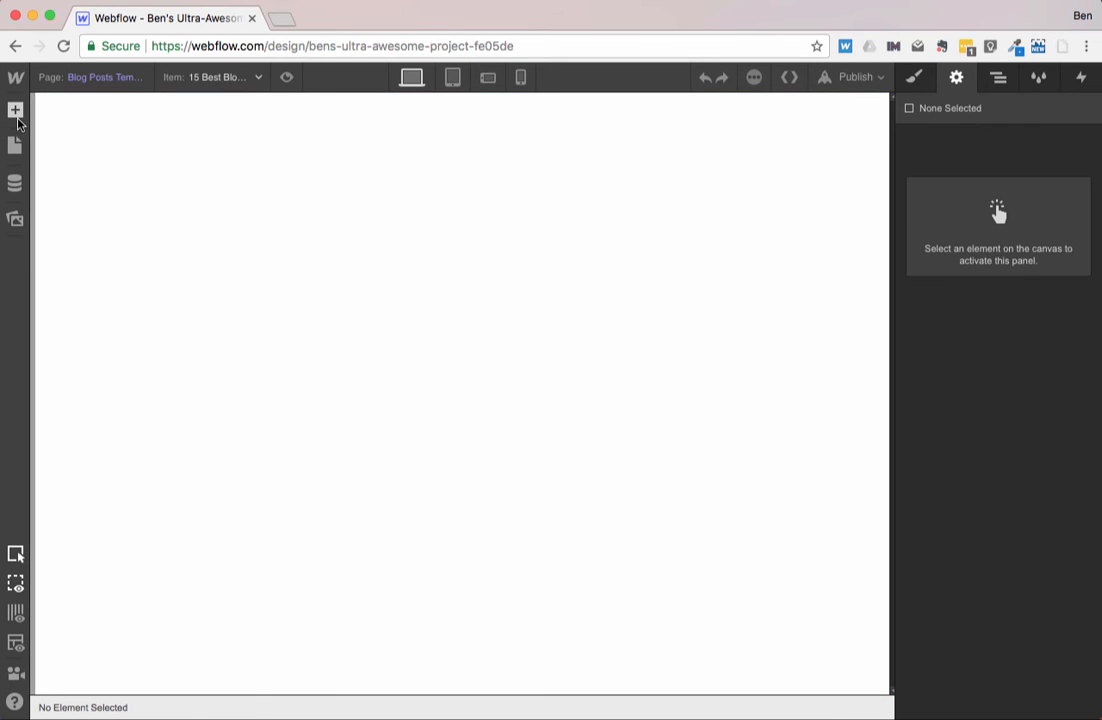
{"action": "left_click", "coordinate": [15, 112]}
{"action": "left_click_drag", "start_coordinate": [86, 222], "coordinate": [76, 197]}
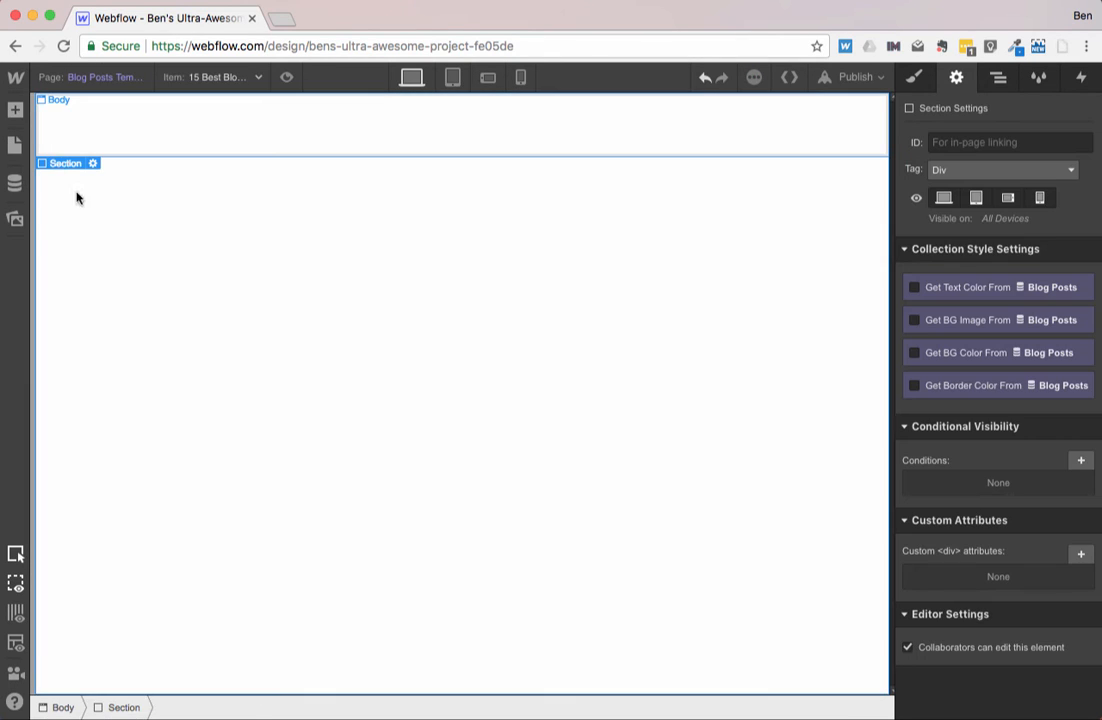
{"action": "left_click", "coordinate": [22, 112]}
{"action": "left_click_drag", "start_coordinate": [150, 228], "coordinate": [86, 143]}
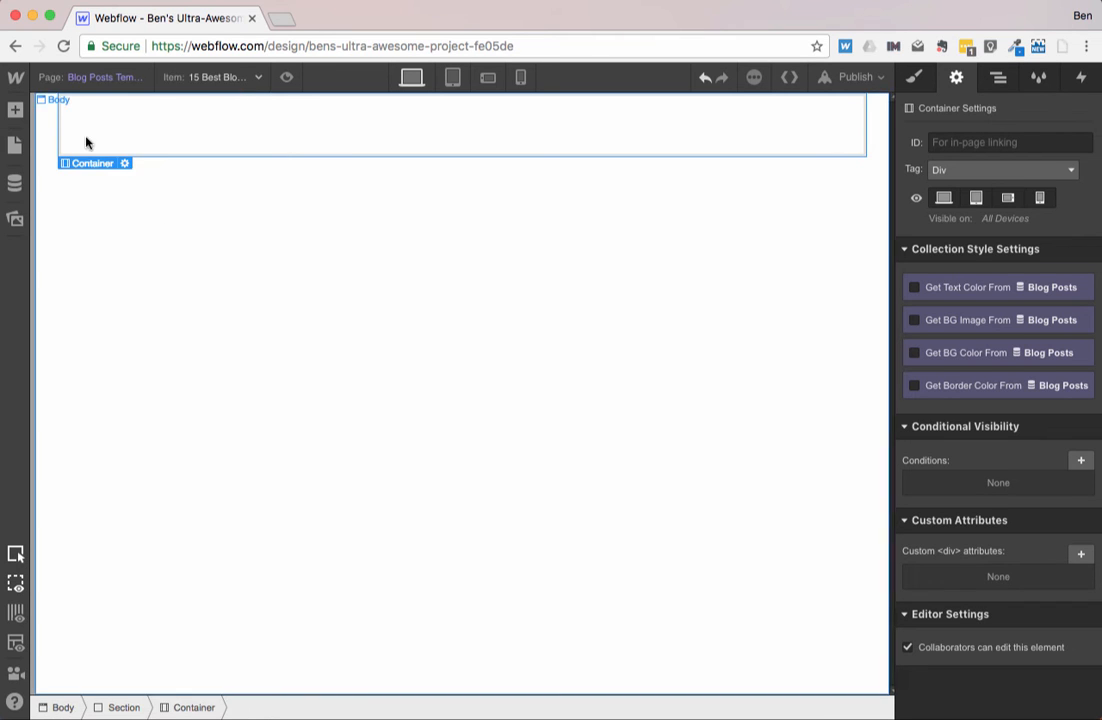
- Give the template page's section equal top and bottom padding
{"action": "left_click", "coordinate": [50, 118]}
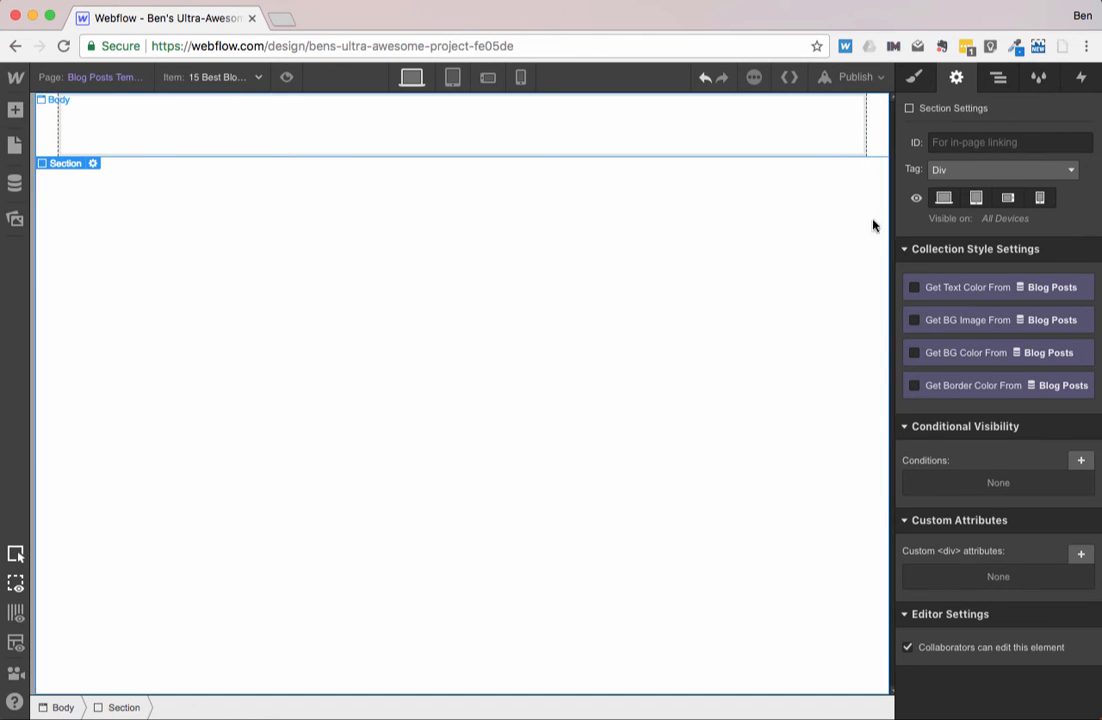
{"action": "left_click", "coordinate": [913, 82]}
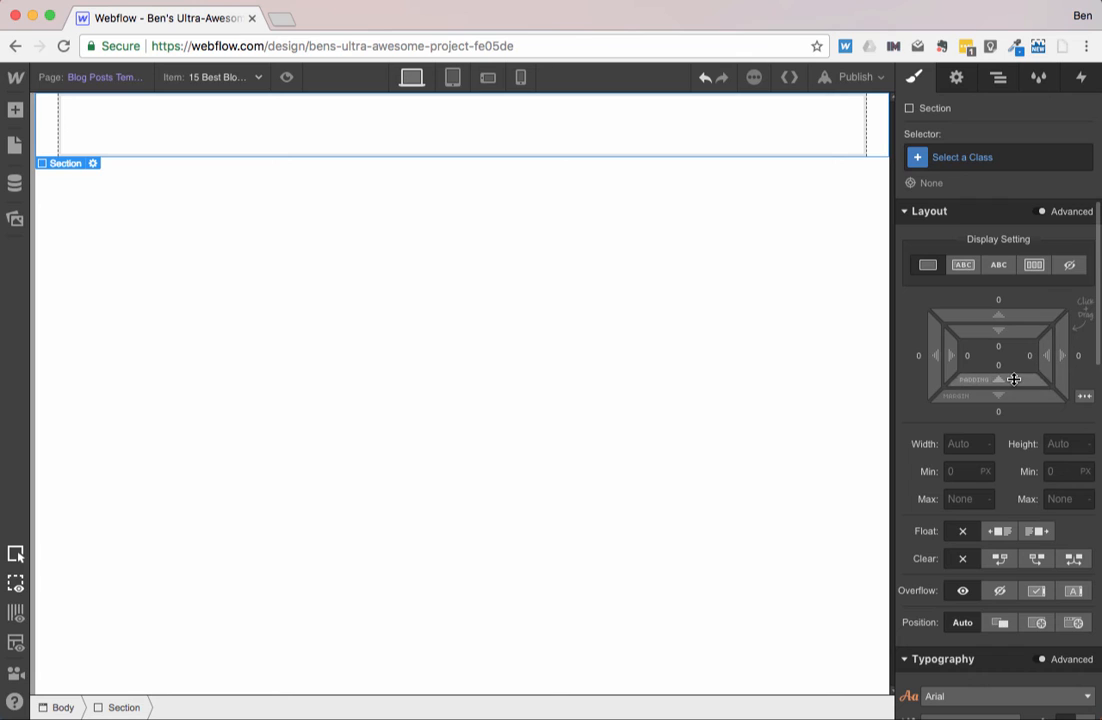
{"action": "left_click_drag", "start_coordinate": [1015, 373], "coordinate": [1016, 313]}
- Add a columns element inside the container and set its layout to two columns of 9 and 3
{"action": "left_click", "coordinate": [60, 152]}
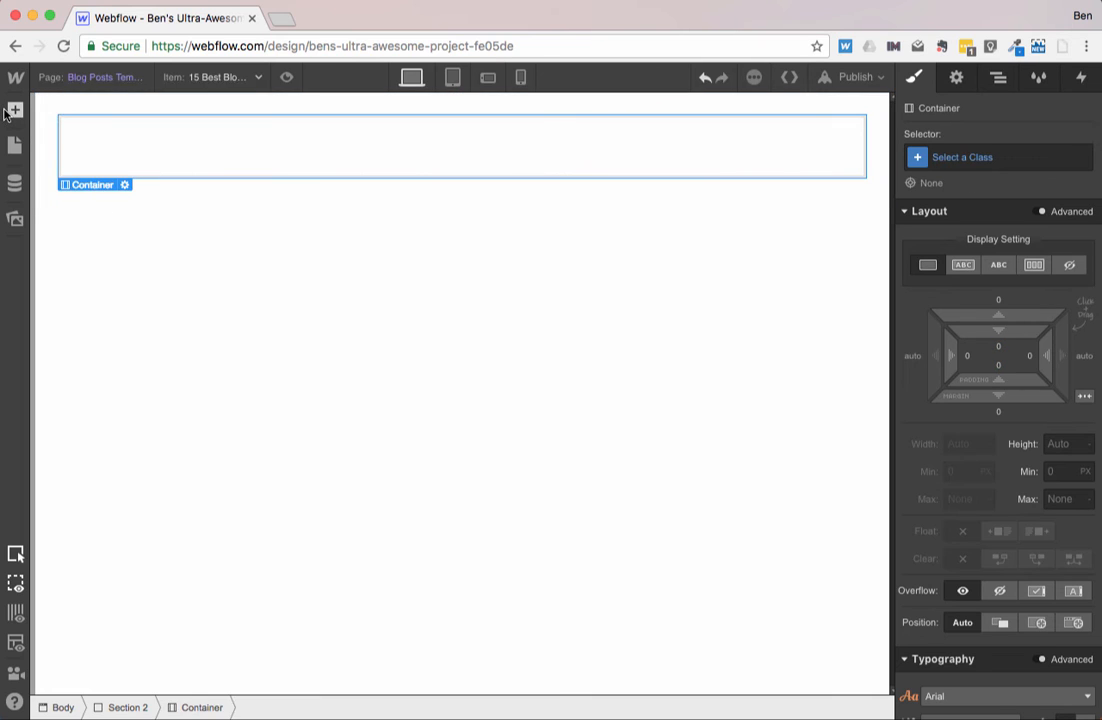
{"action": "left_click", "coordinate": [15, 109]}
{"action": "left_click", "coordinate": [188, 228]}
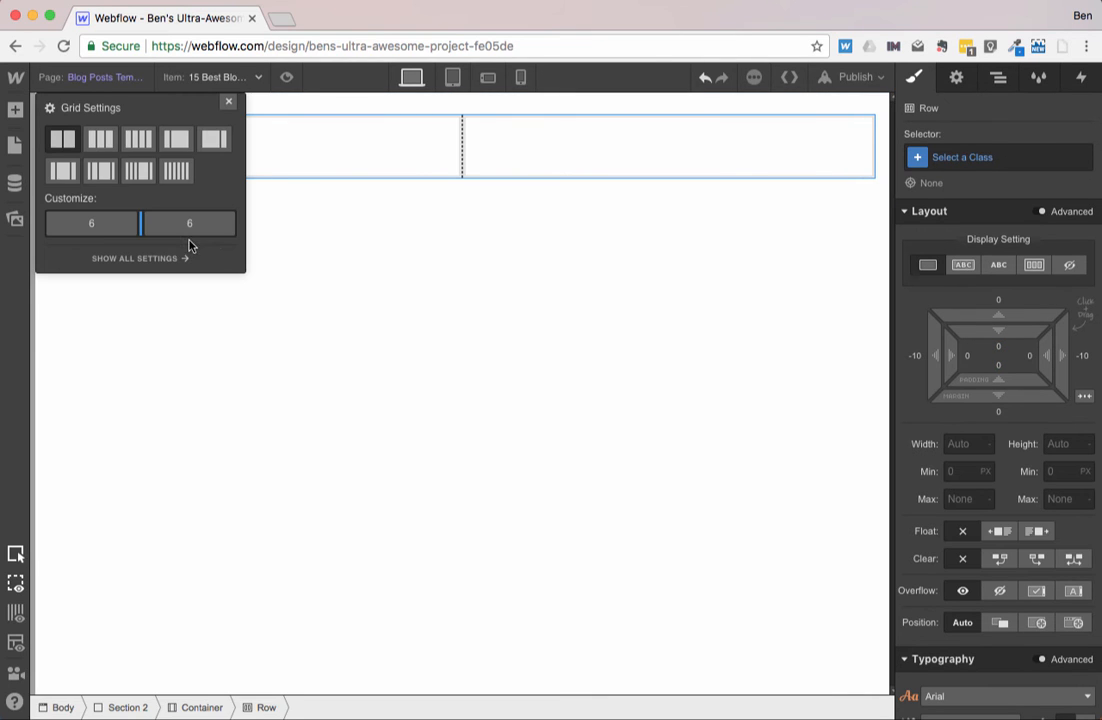
{"action": "left_click", "coordinate": [209, 146]}
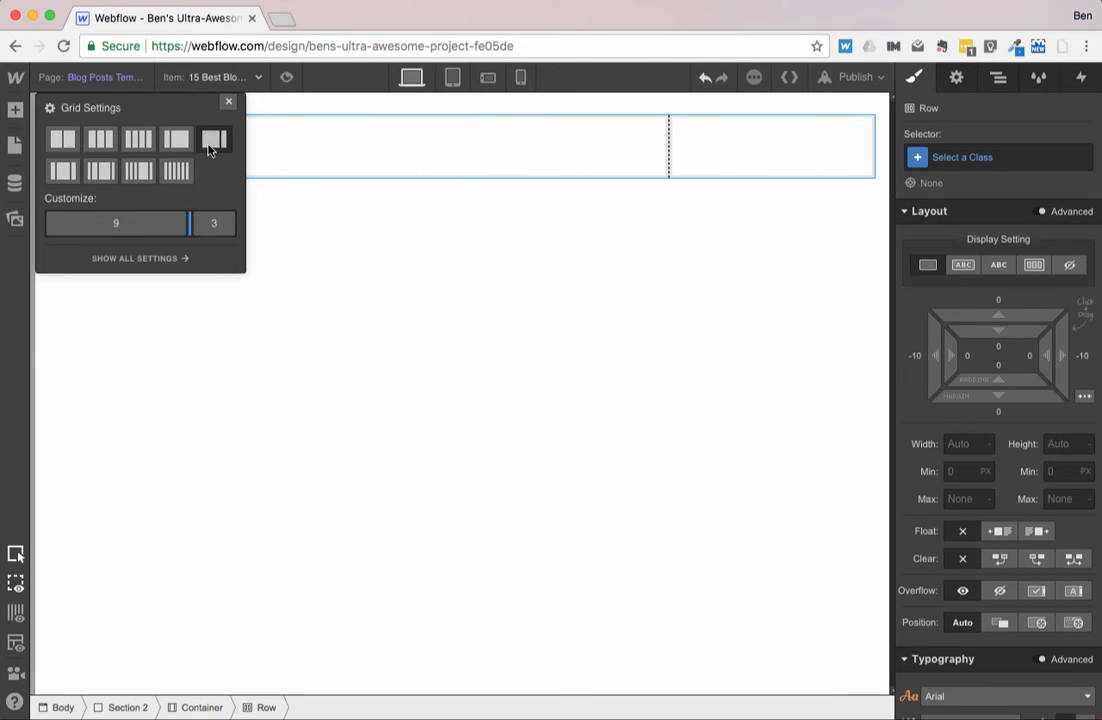
{"action": "left_click", "coordinate": [226, 104]}
- Add an H1 heading to the wide column and get its text from the Blog Posts Name field
{"action": "left_click", "coordinate": [261, 142]}
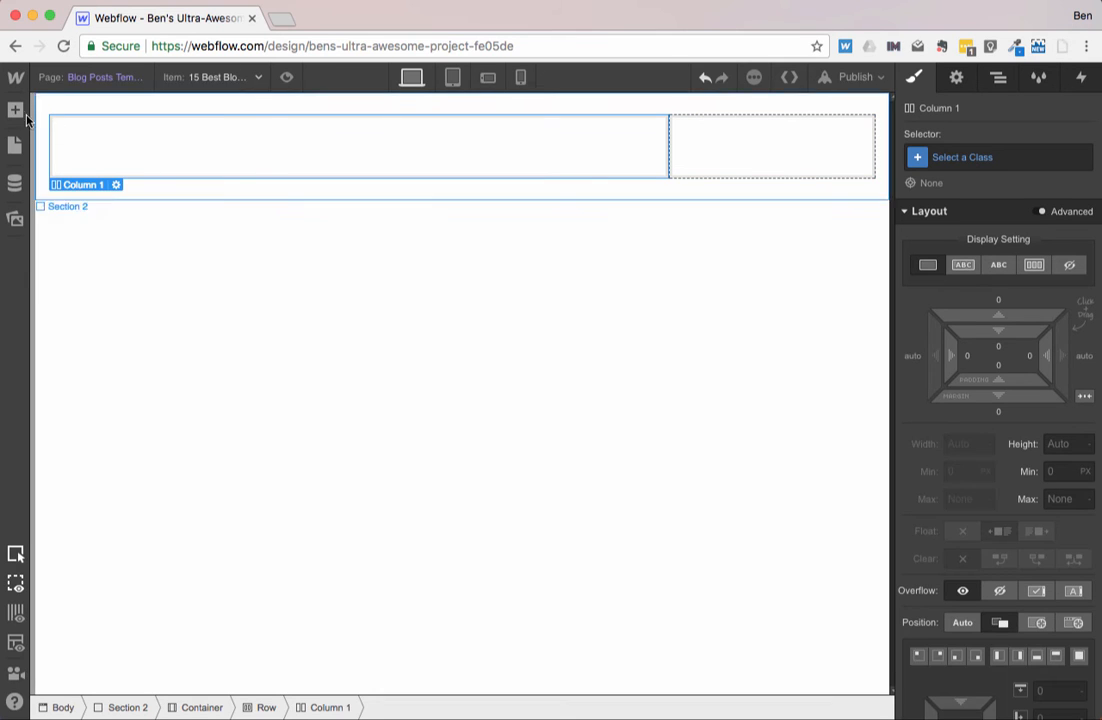
{"action": "left_click", "coordinate": [15, 109]}
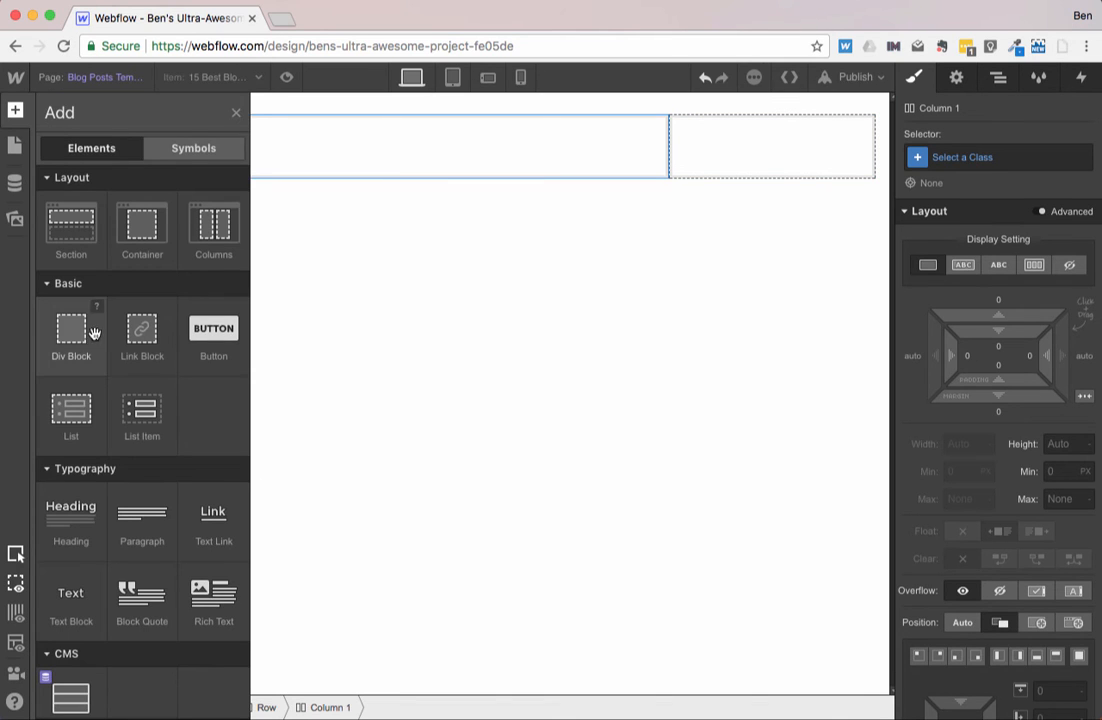
{"action": "left_click", "coordinate": [71, 513]}
{"action": "left_click", "coordinate": [100, 171]}
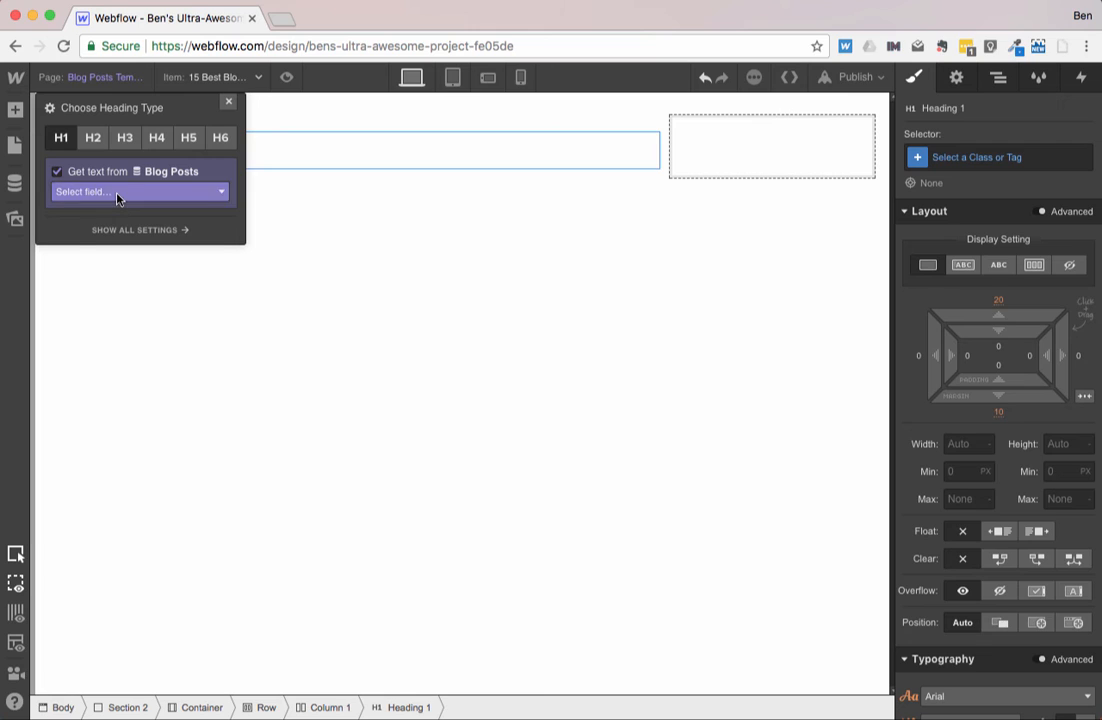
{"action": "left_click", "coordinate": [115, 192]}
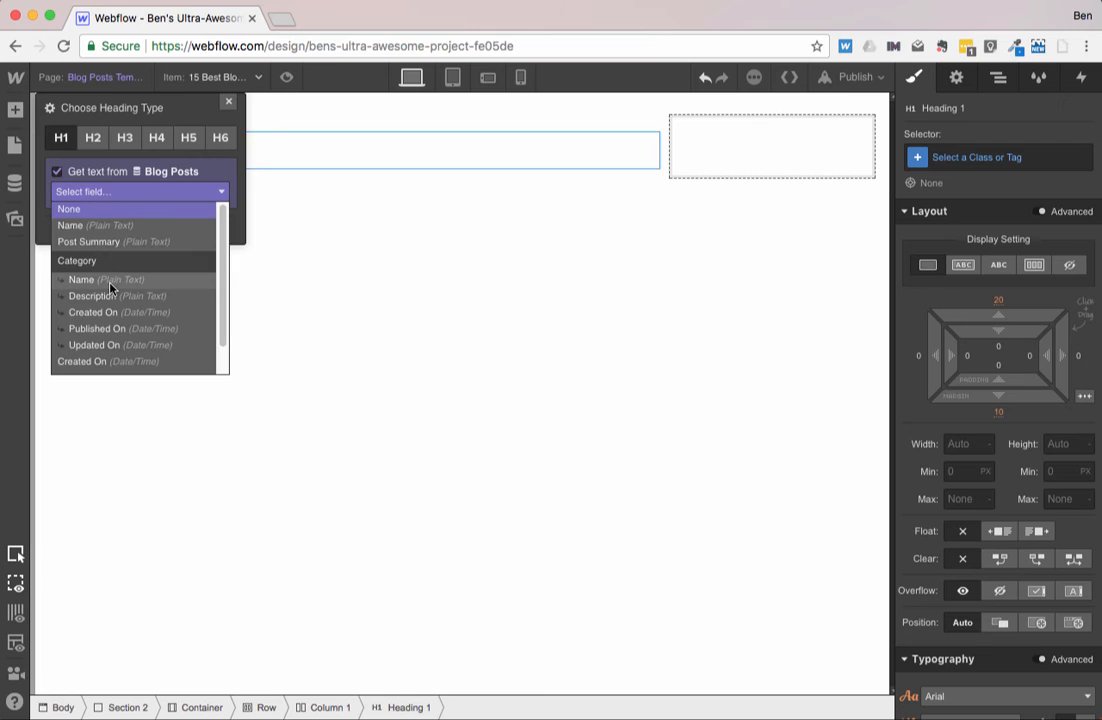
{"action": "left_click", "coordinate": [112, 226]}
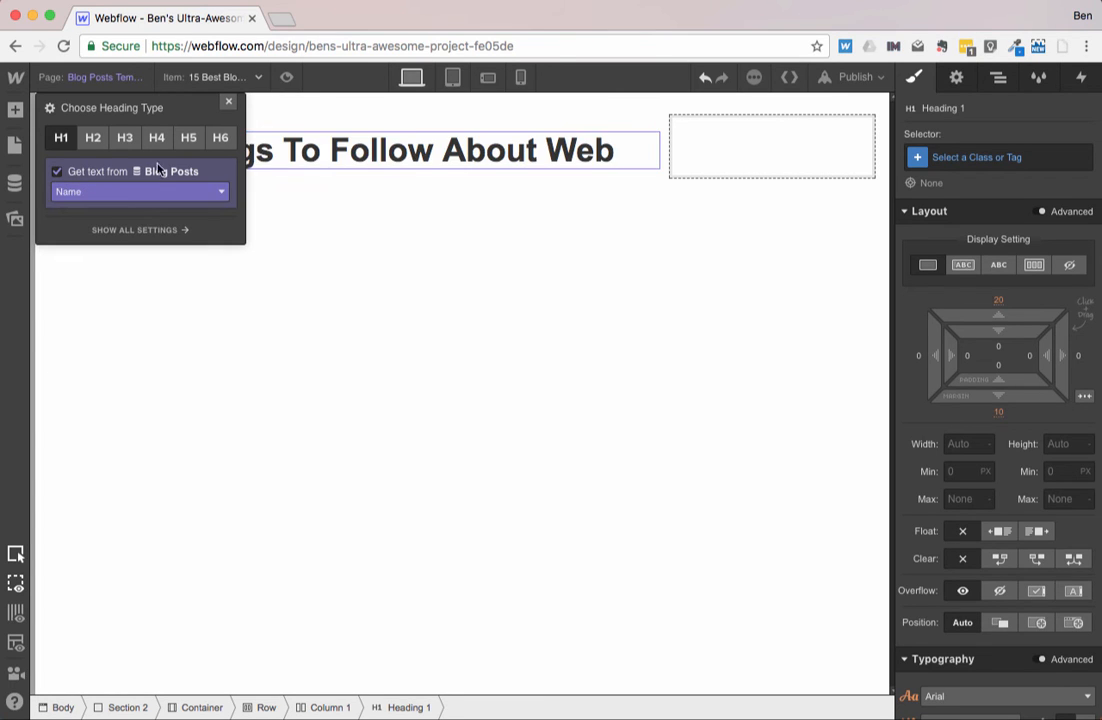
{"action": "left_click", "coordinate": [227, 104]}
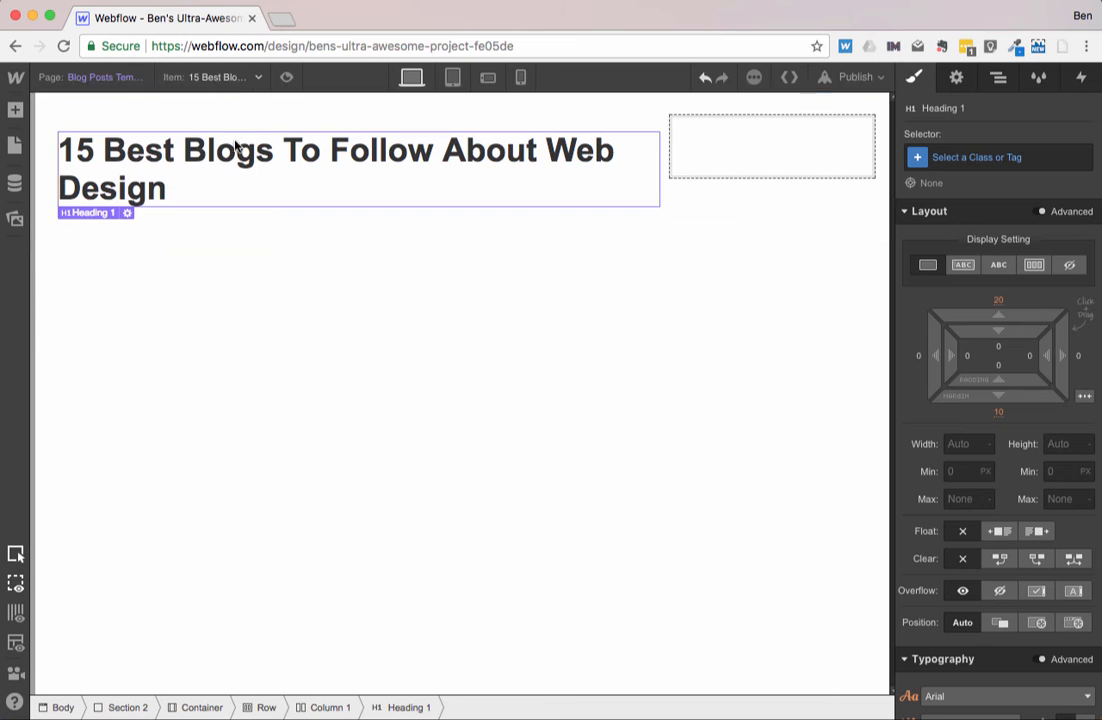
- Add an image below the heading and get it from the Blog Posts Main Image field
{"action": "left_click", "coordinate": [15, 106]}
{"action": "scroll", "coordinate": [140, 400], "scroll_direction": "down", "scroll_amount": 1}
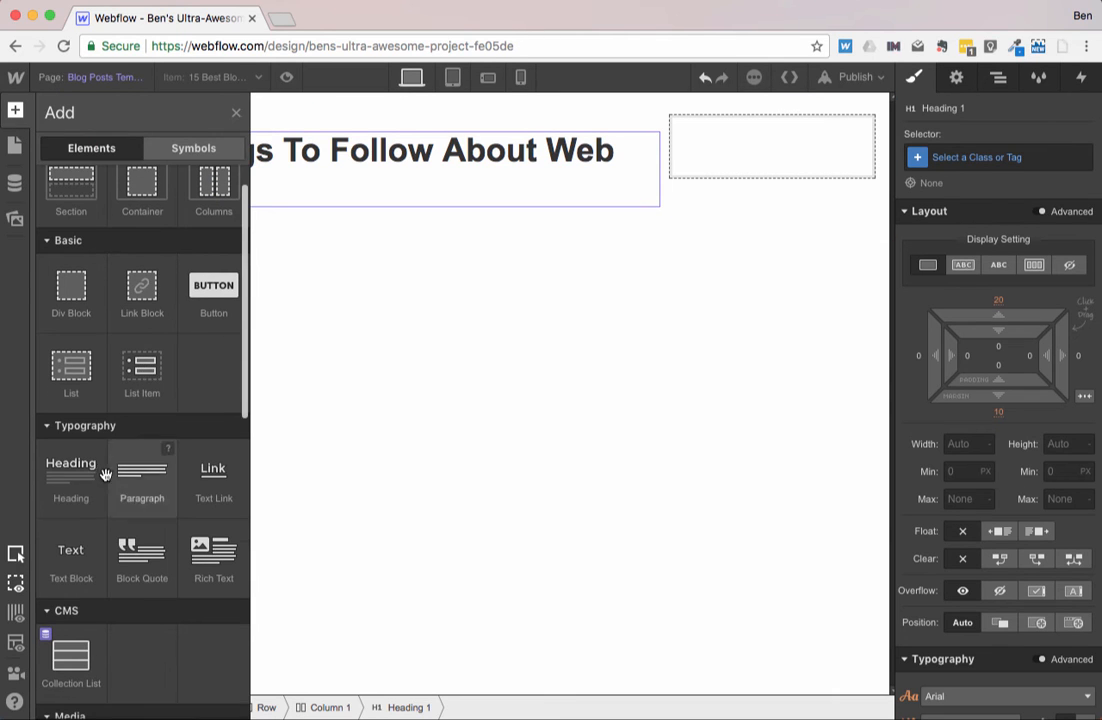
{"action": "scroll", "coordinate": [85, 430], "scroll_direction": "down", "scroll_amount": 3}
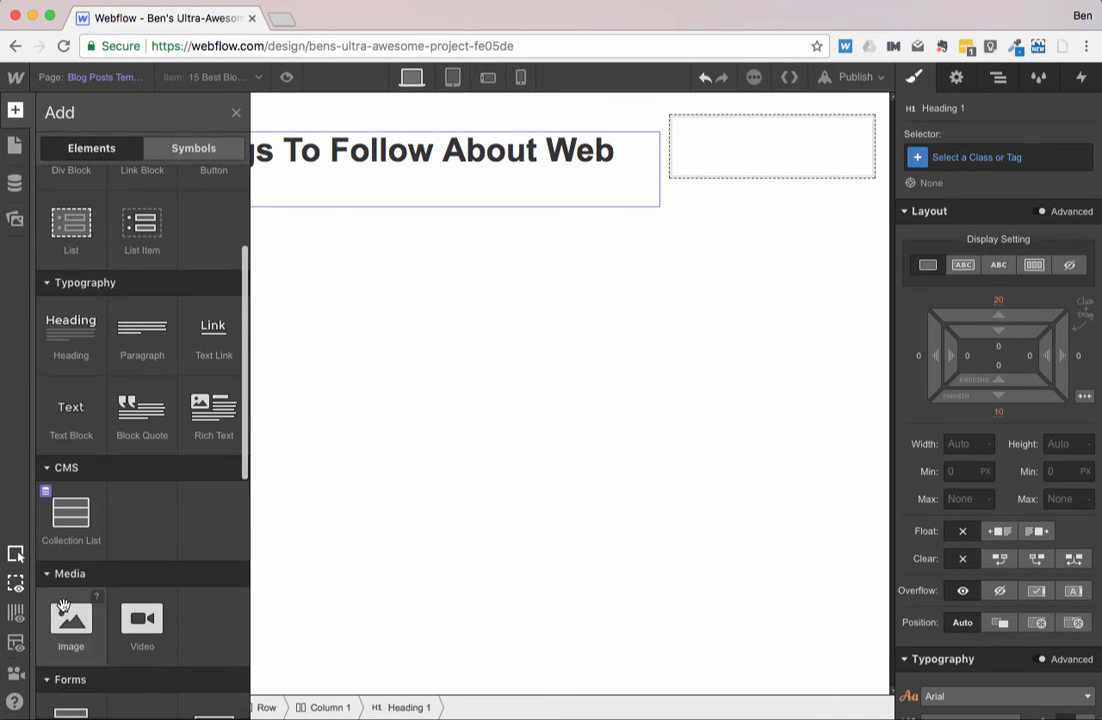
{"action": "left_click_drag", "start_coordinate": [71, 618], "coordinate": [98, 514]}
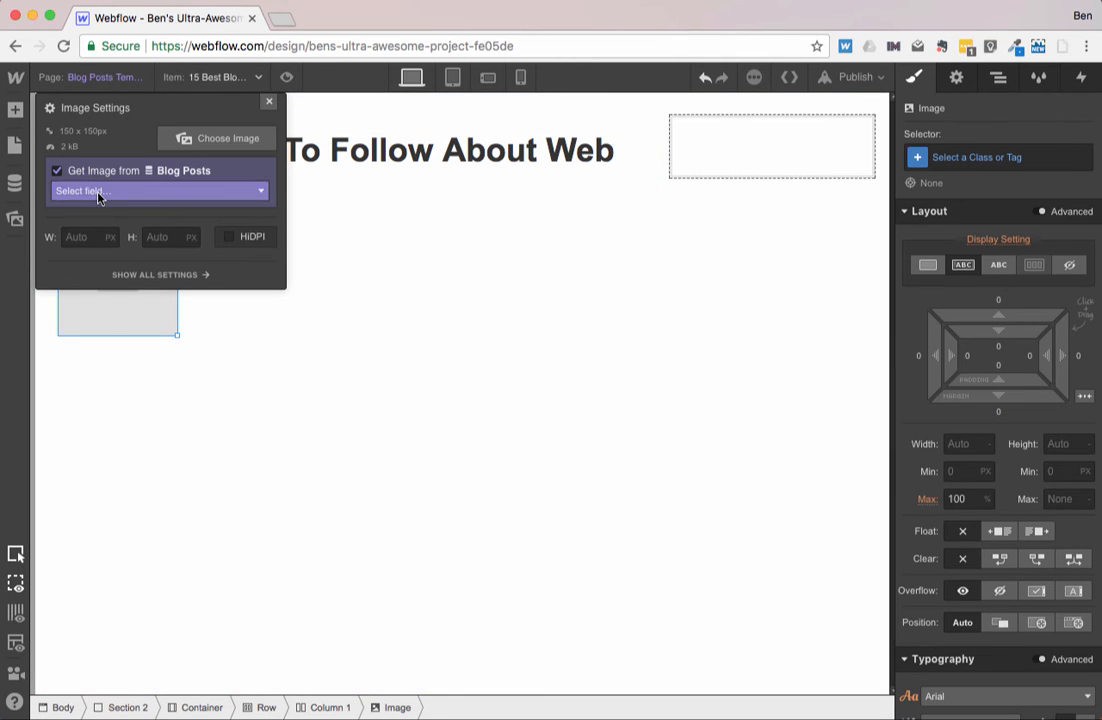
{"action": "left_click", "coordinate": [98, 192]}
{"action": "left_click", "coordinate": [100, 225]}
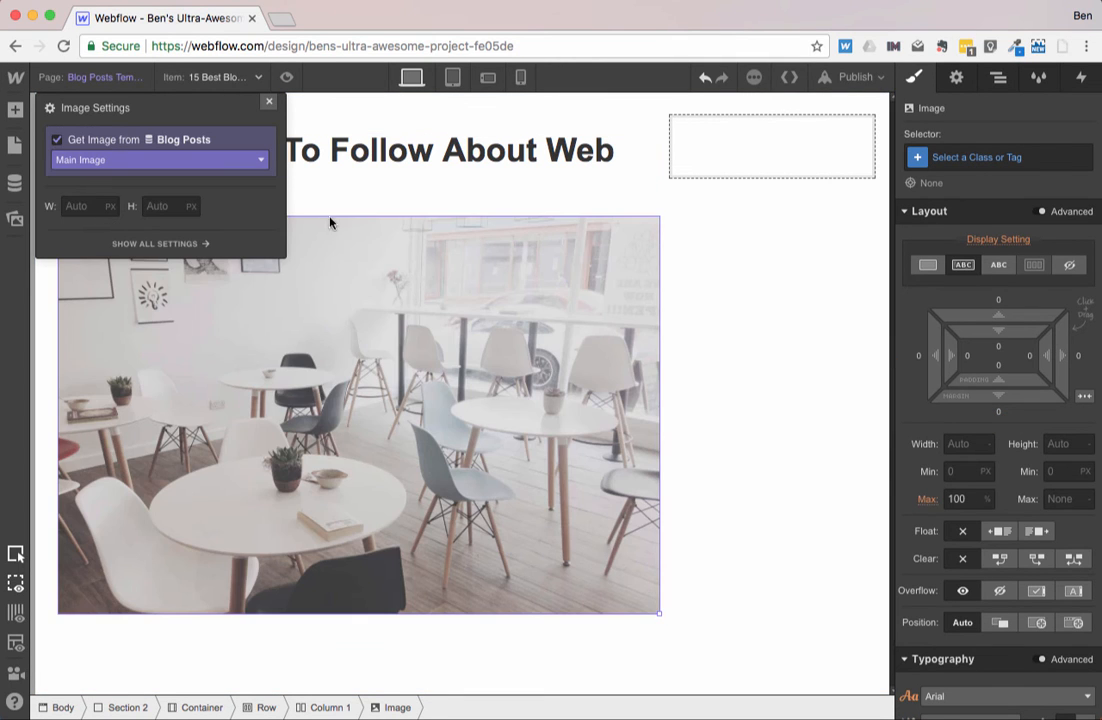
{"action": "left_click", "coordinate": [269, 101]}
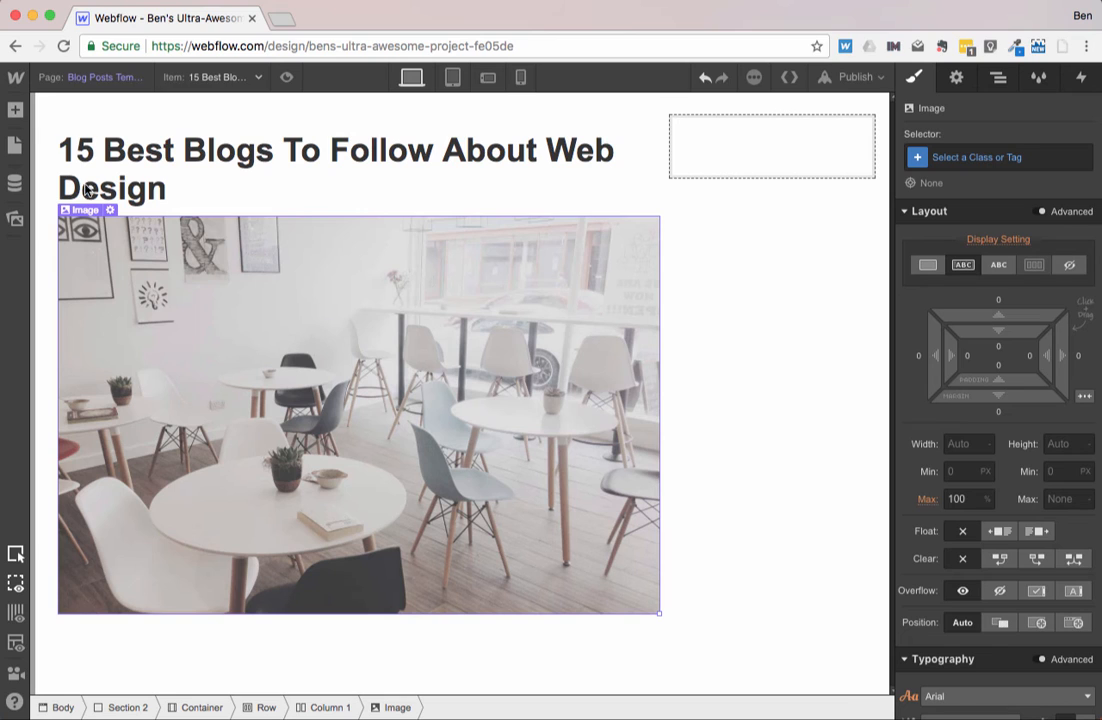
- Add a Rich Text block below the image and get its text from the Blog Posts Post Body field
{"action": "key", "text": "a"}
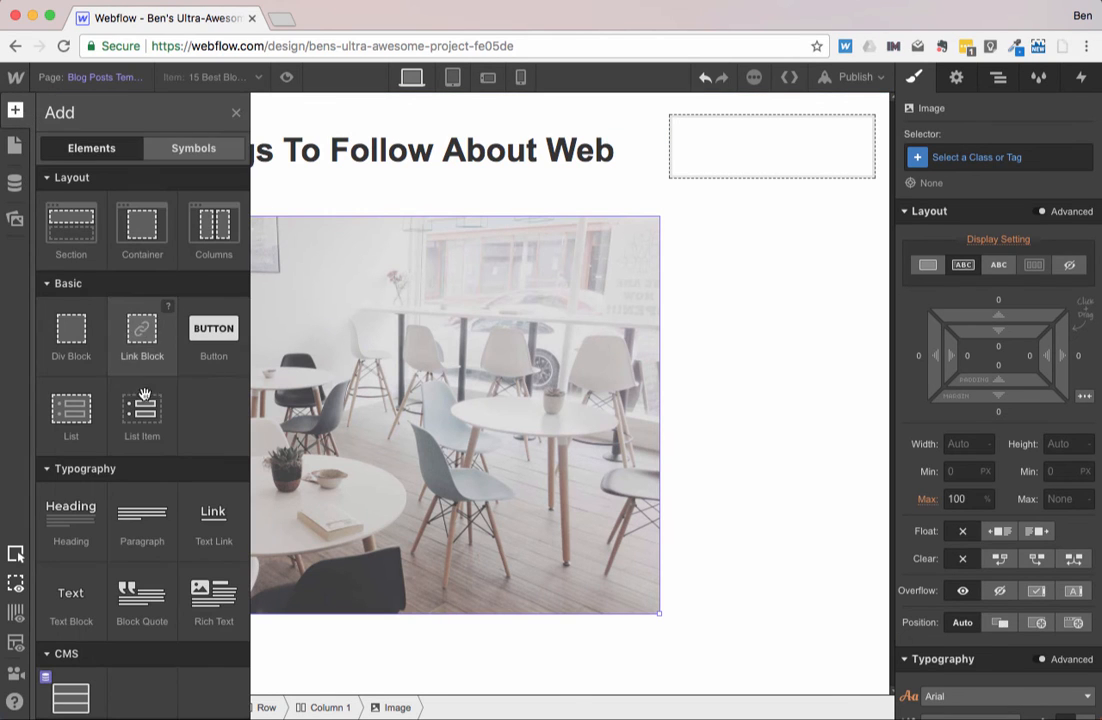
{"action": "left_click", "coordinate": [211, 631]}
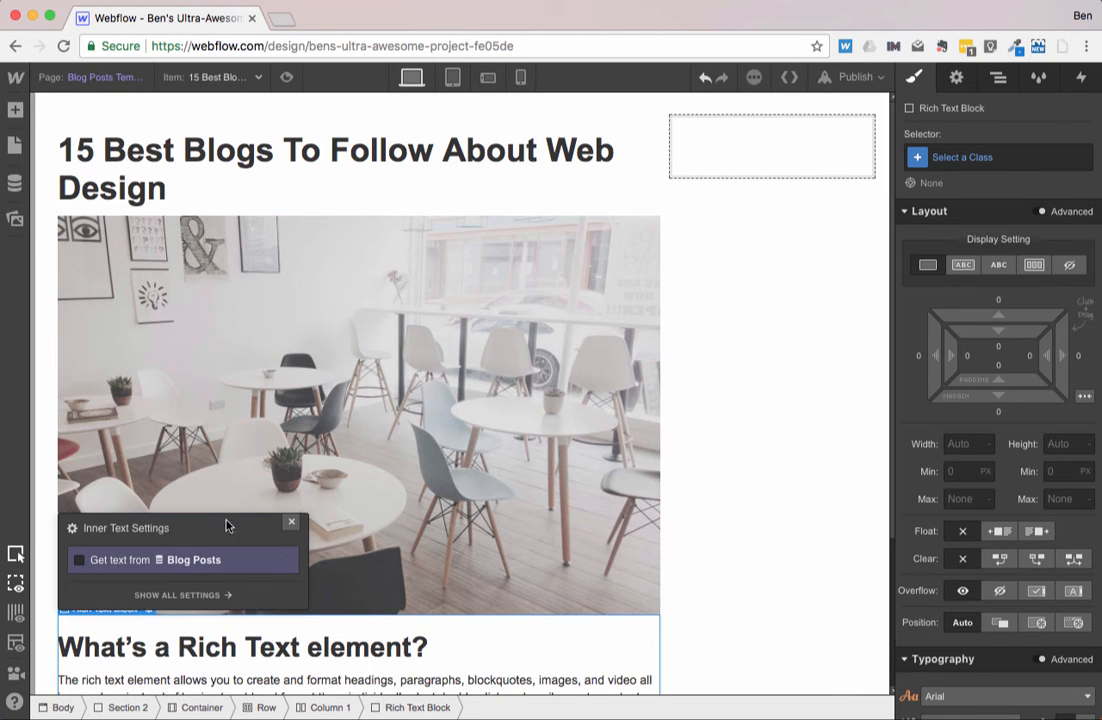
{"action": "left_click", "coordinate": [153, 565]}
{"action": "left_click", "coordinate": [160, 583]}
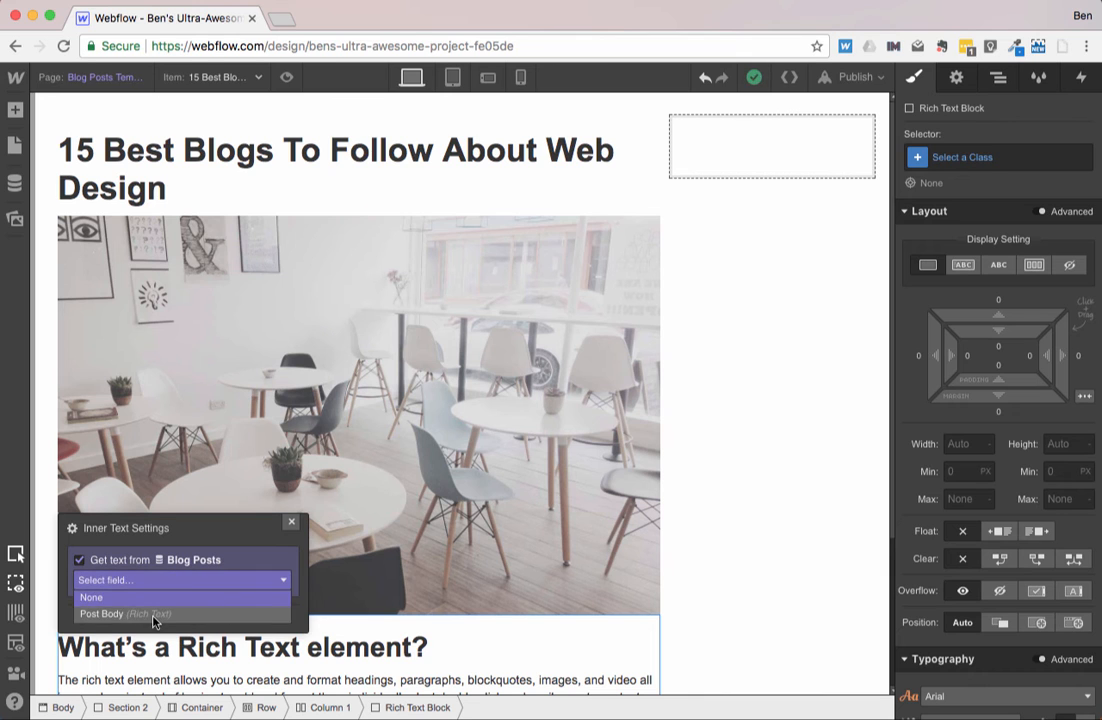
{"action": "left_click", "coordinate": [153, 616]}
{"action": "left_click", "coordinate": [291, 522]}
{"action": "scroll", "coordinate": [318, 520], "scroll_direction": "down", "scroll_amount": 6}
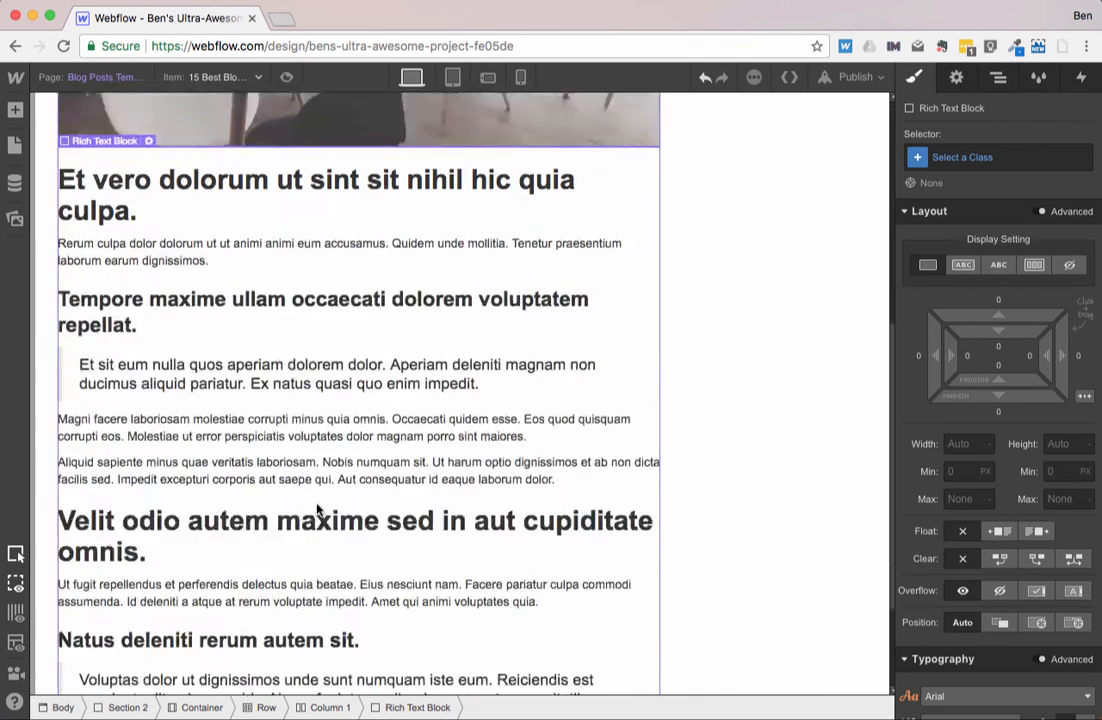
{"action": "scroll", "coordinate": [258, 418], "scroll_direction": "up", "scroll_amount": 10}
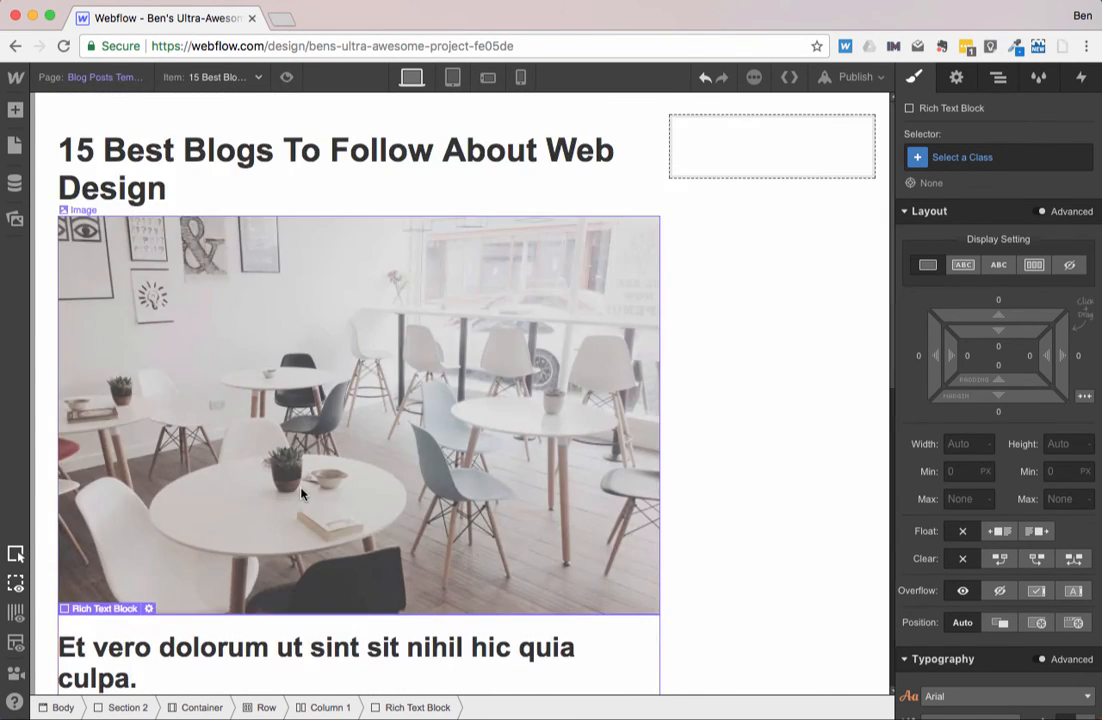
- Add a text block between the image and the post body, and get its text from the Category's Name field
{"action": "scroll", "coordinate": [302, 492], "scroll_direction": "down", "scroll_amount": 3}
{"action": "left_click", "coordinate": [236, 334]}
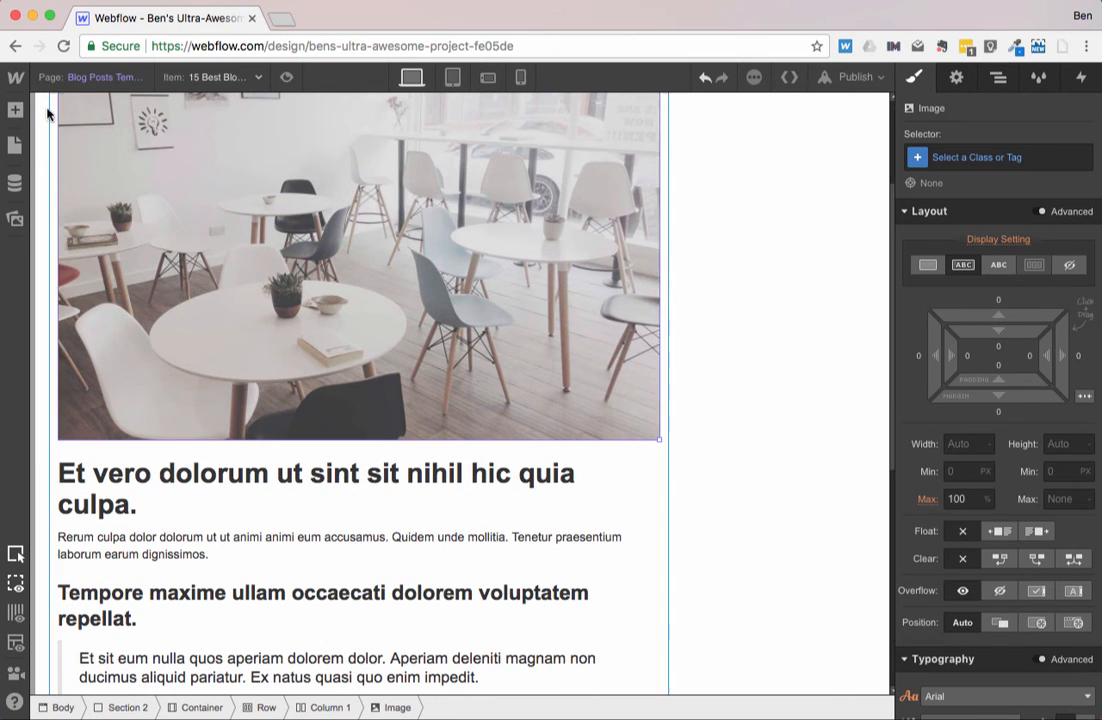
{"action": "left_click", "coordinate": [15, 109]}
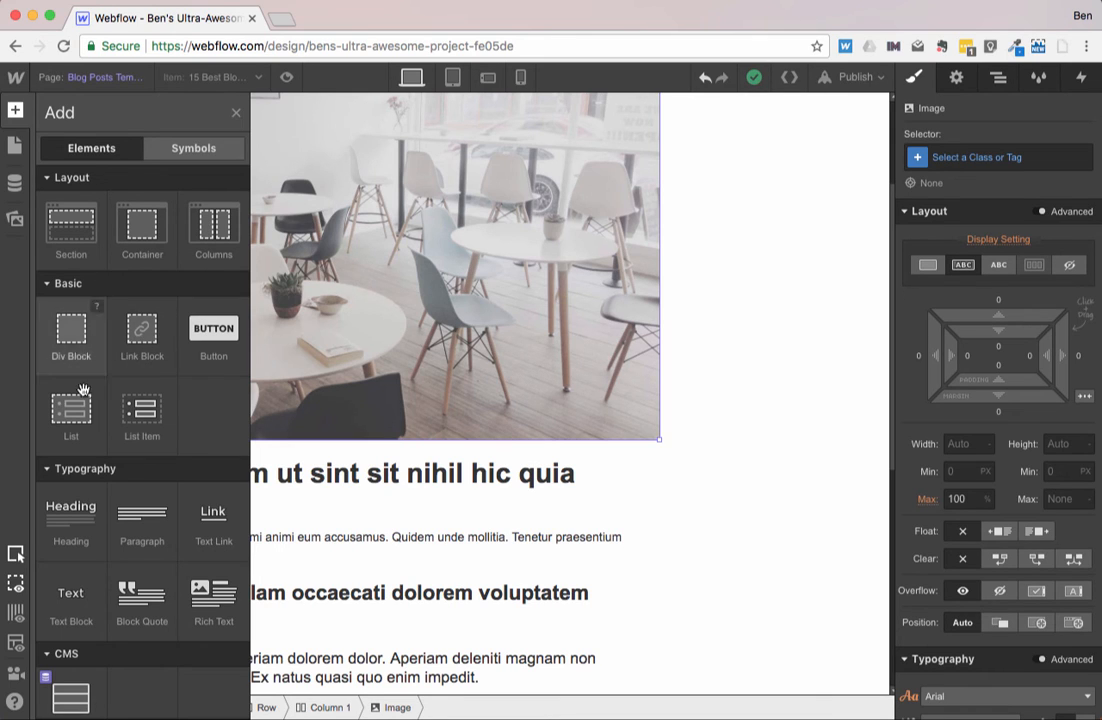
{"action": "left_click", "coordinate": [68, 583]}
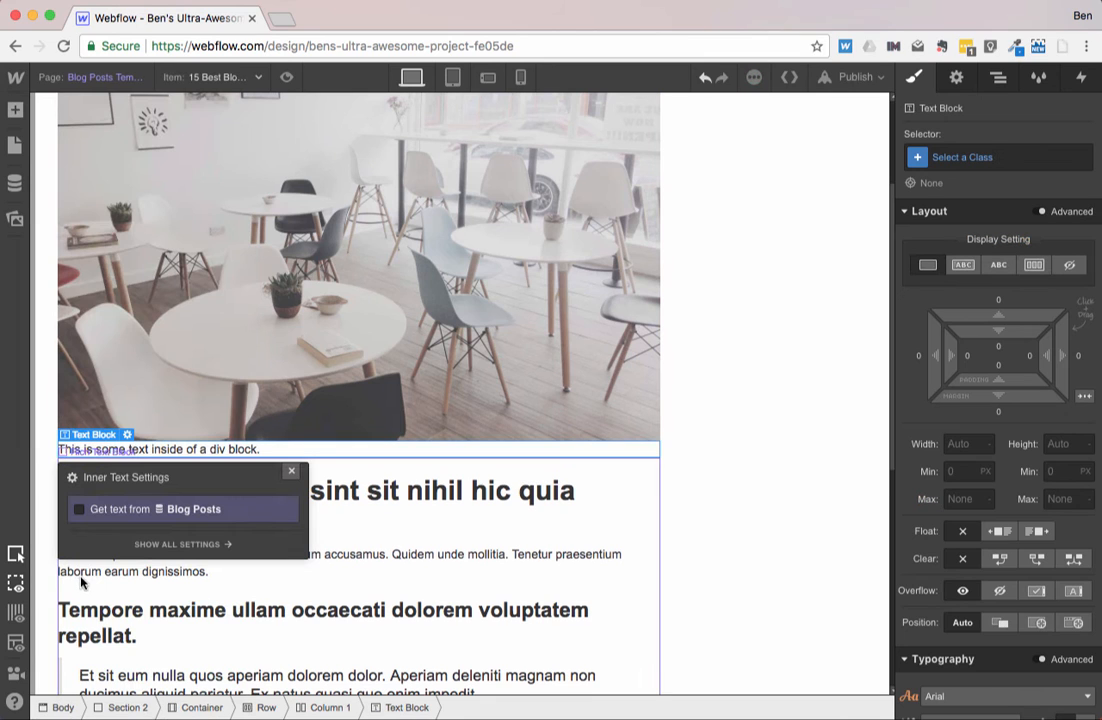
{"action": "left_click", "coordinate": [108, 510]}
{"action": "left_click", "coordinate": [138, 530]}
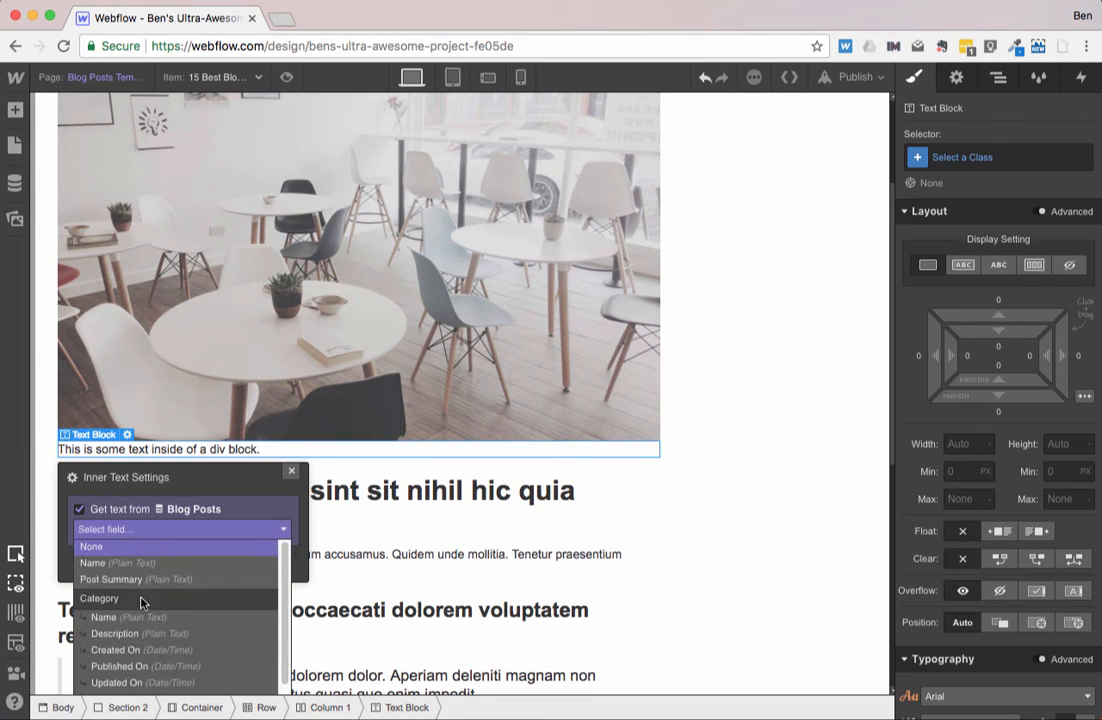
{"action": "left_click", "coordinate": [142, 618]}
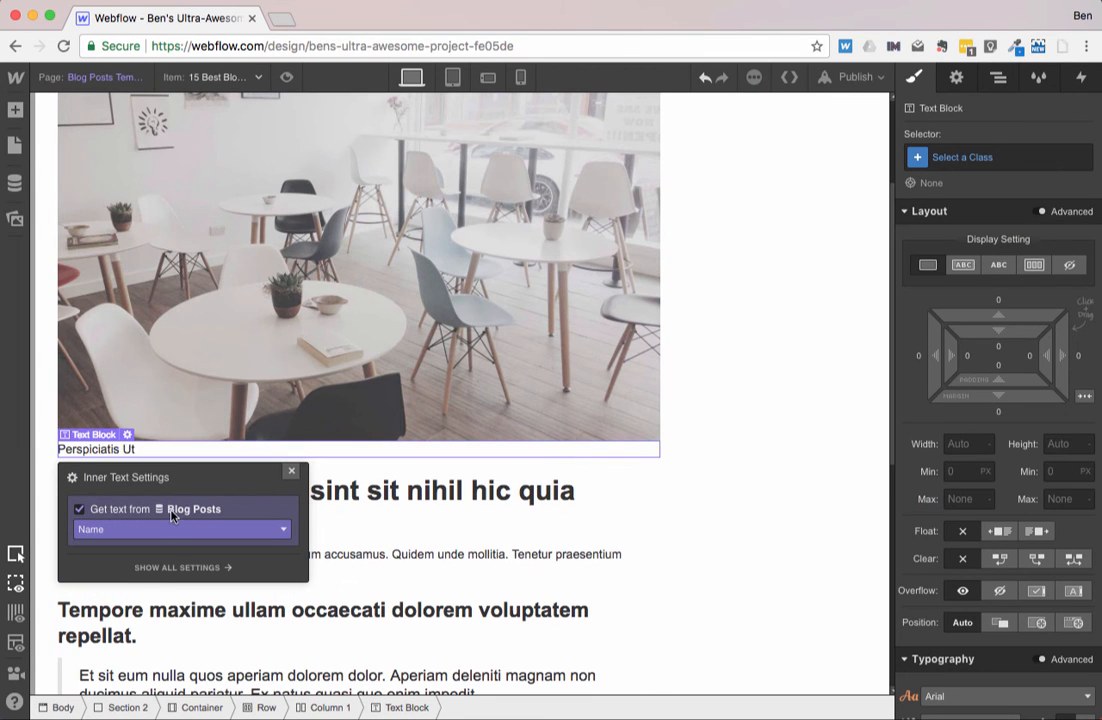
{"action": "left_click", "coordinate": [289, 471]}
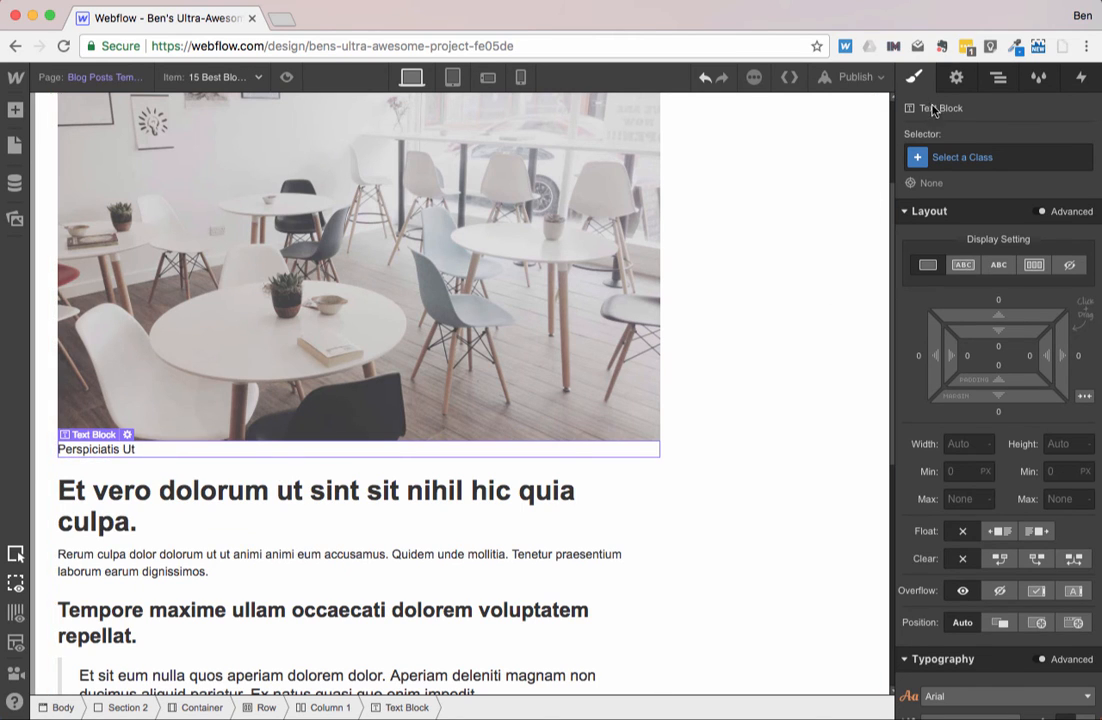
- Get the category text block's background color from the Category's Color field
{"action": "left_click", "coordinate": [956, 78]}
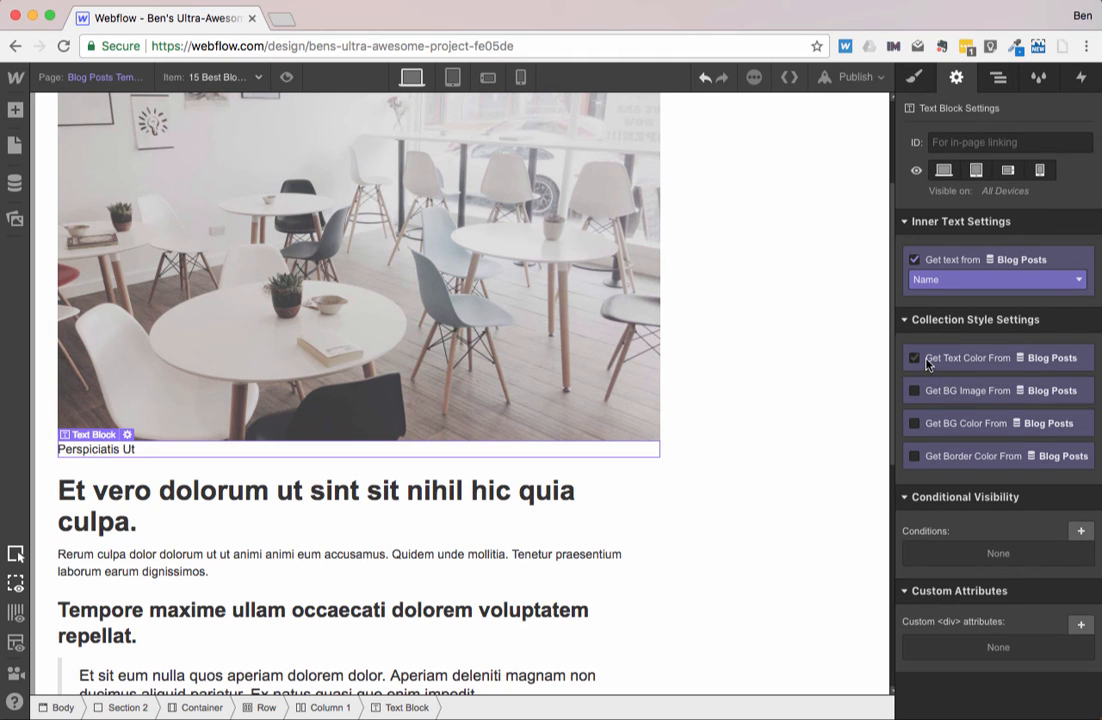
{"action": "left_click", "coordinate": [914, 426]}
{"action": "left_click", "coordinate": [940, 443]}
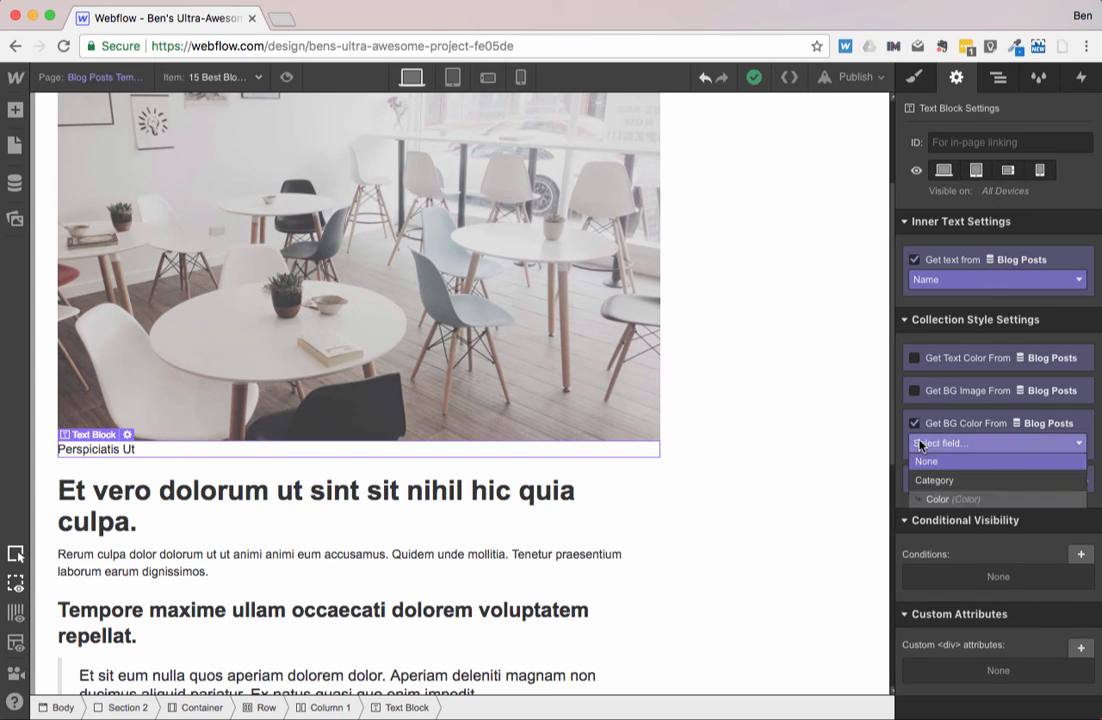
{"action": "left_click", "coordinate": [937, 500]}
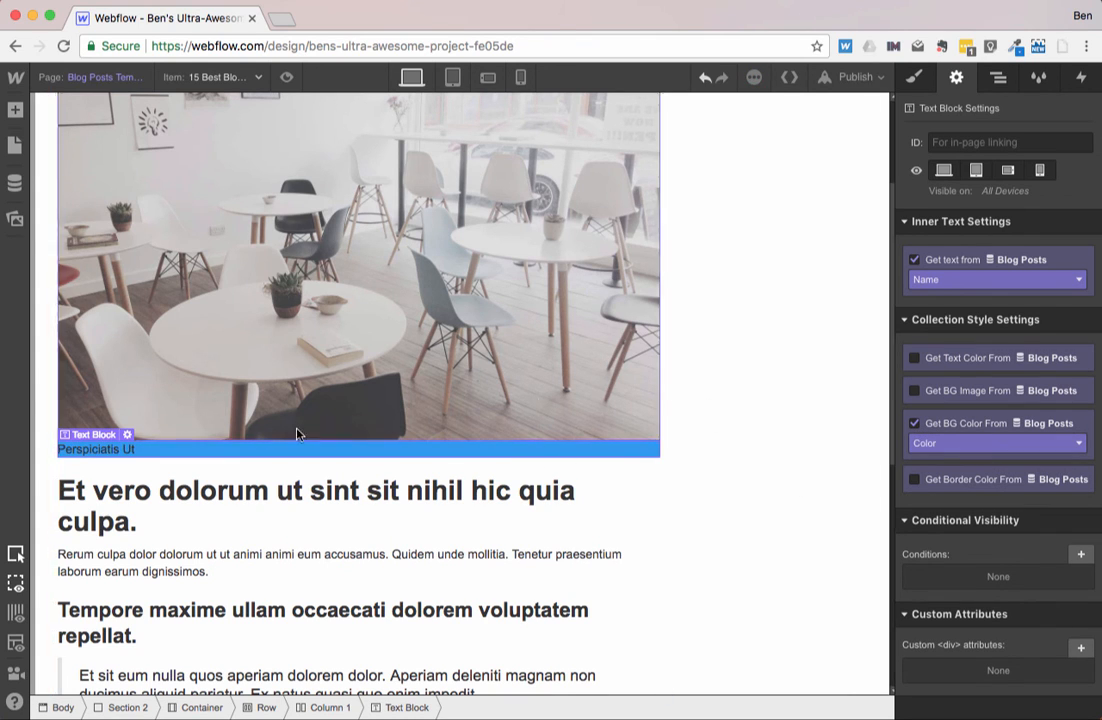
- Add an HTML Embed element below the post body's Rich Text block
{"action": "scroll", "coordinate": [546, 524], "scroll_direction": "down", "scroll_amount": 5}
{"action": "scroll", "coordinate": [541, 462], "scroll_direction": "up", "scroll_amount": 7}
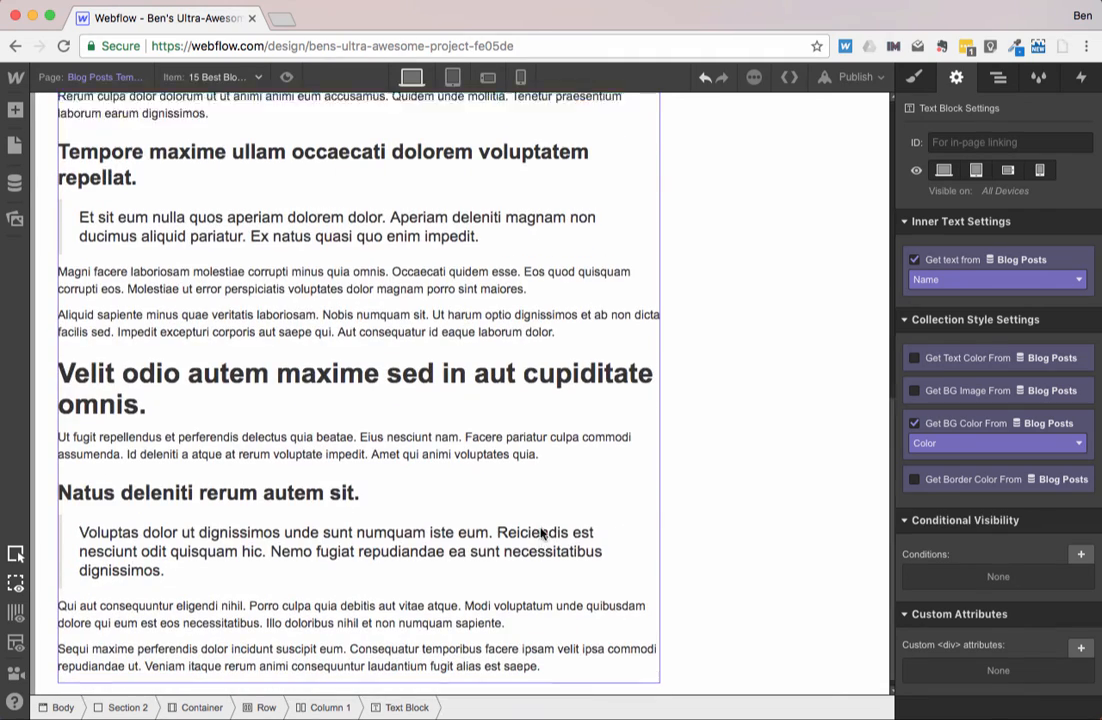
{"action": "scroll", "coordinate": [290, 360], "scroll_direction": "down", "scroll_amount": 6}
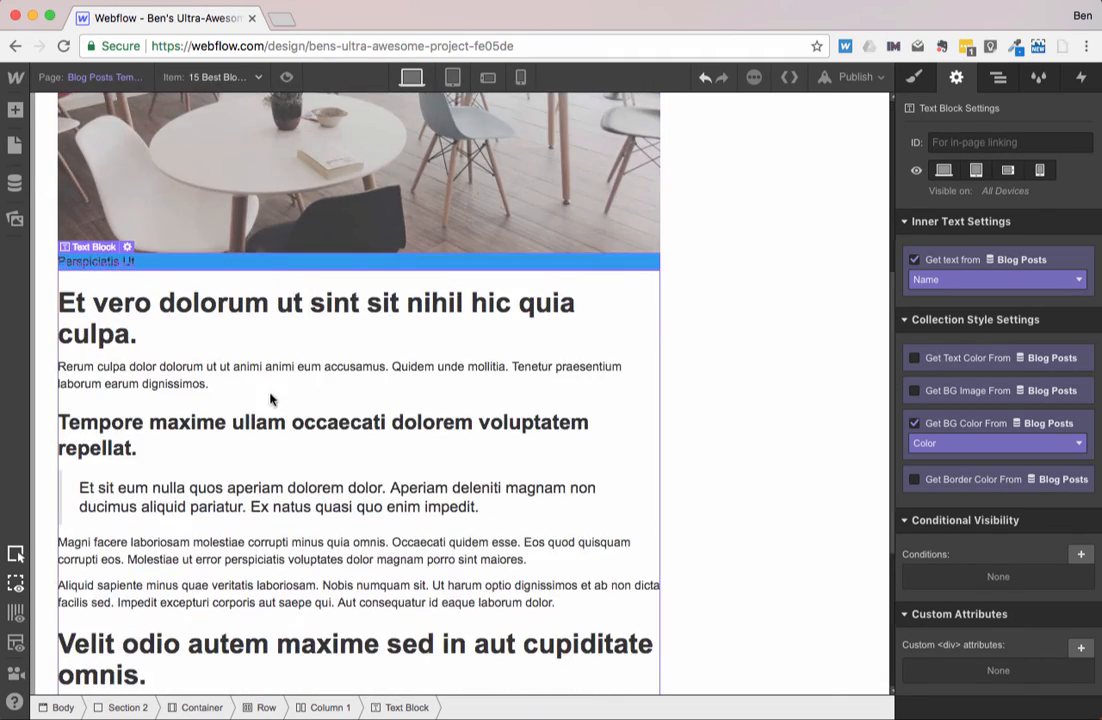
{"action": "scroll", "coordinate": [356, 384], "scroll_direction": "up", "scroll_amount": 7}
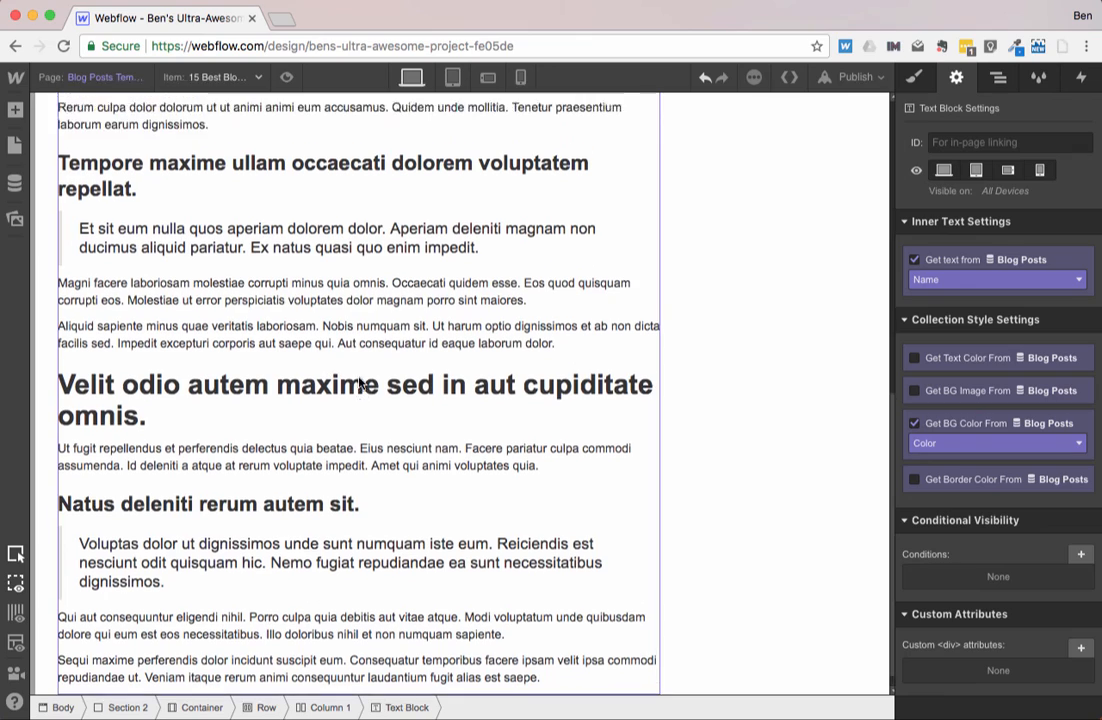
{"action": "scroll", "coordinate": [358, 384], "scroll_direction": "down", "scroll_amount": 7}
{"action": "scroll", "coordinate": [358, 384], "scroll_direction": "up", "scroll_amount": 7}
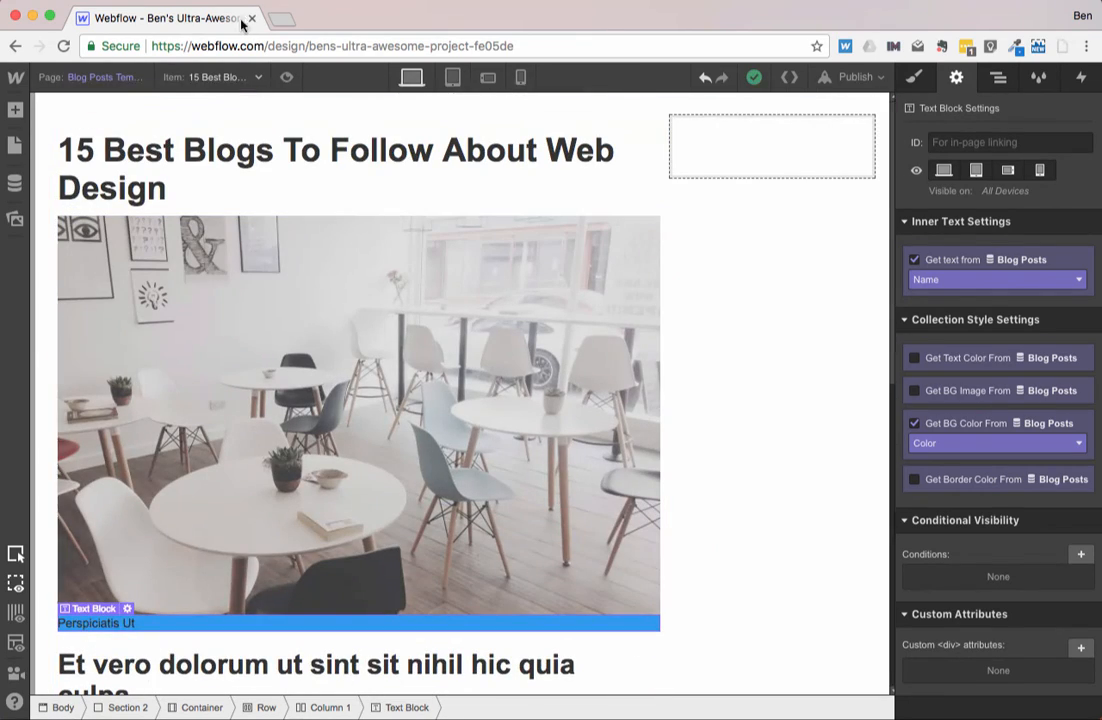
{"action": "scroll", "coordinate": [204, 302], "scroll_direction": "down", "scroll_amount": 7}
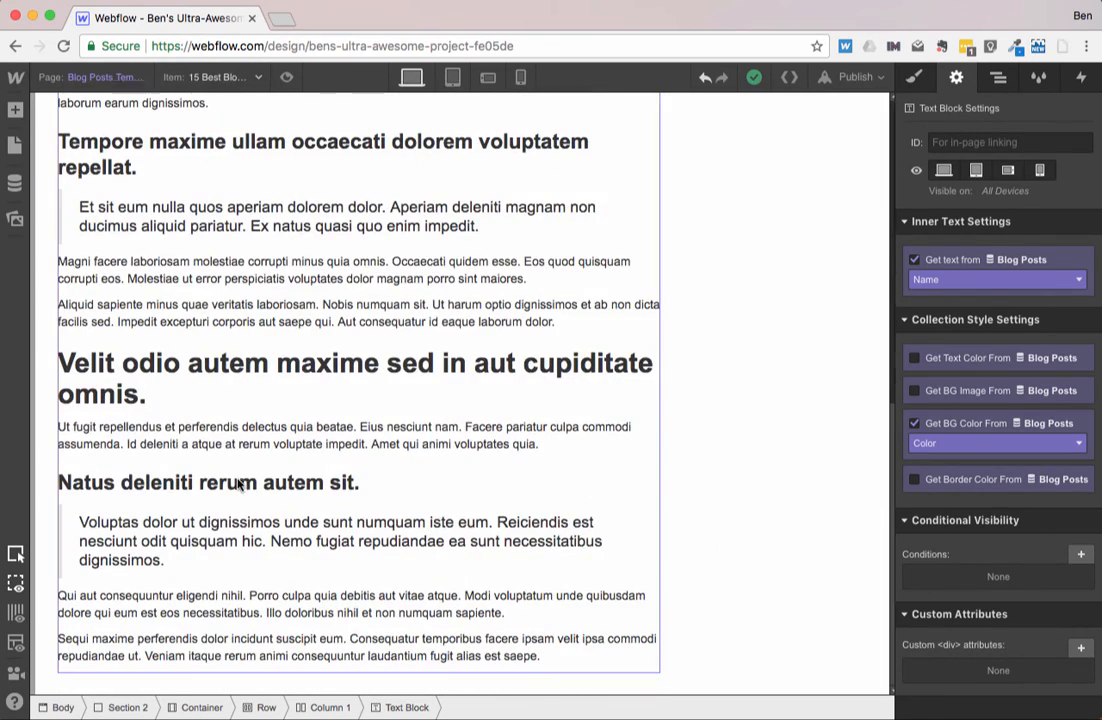
{"action": "left_click", "coordinate": [206, 410]}
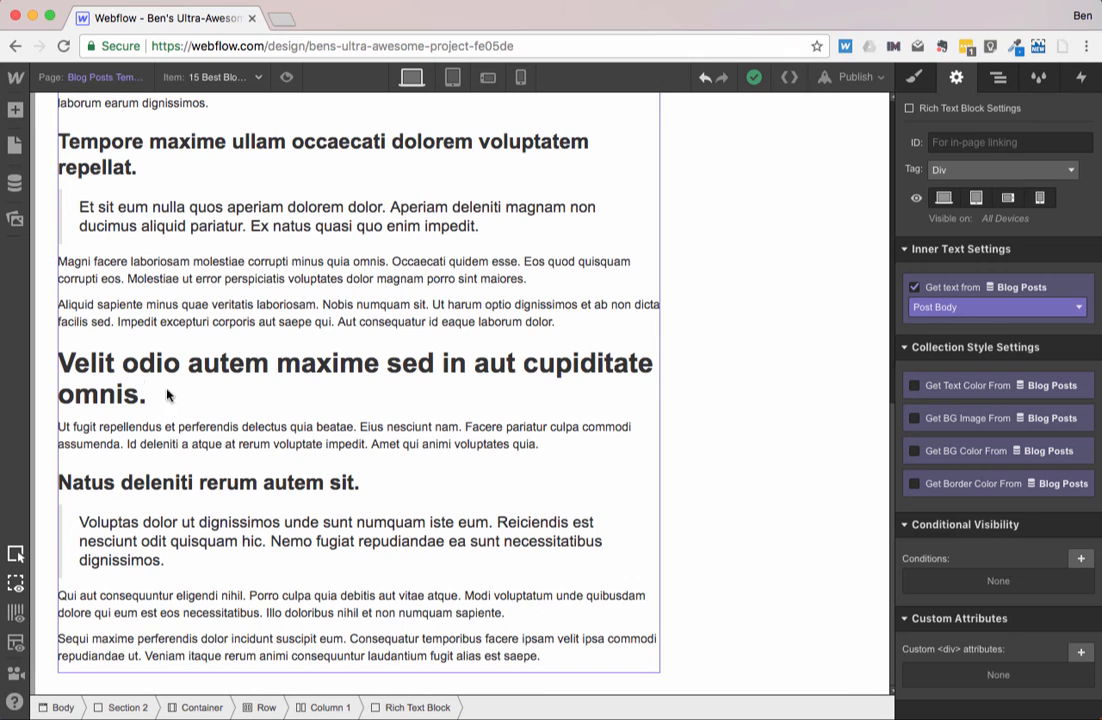
{"action": "left_click", "coordinate": [15, 109]}
{"action": "scroll", "coordinate": [100, 448], "scroll_direction": "down", "scroll_amount": 8}
{"action": "scroll", "coordinate": [103, 449], "scroll_direction": "down", "scroll_amount": 1}
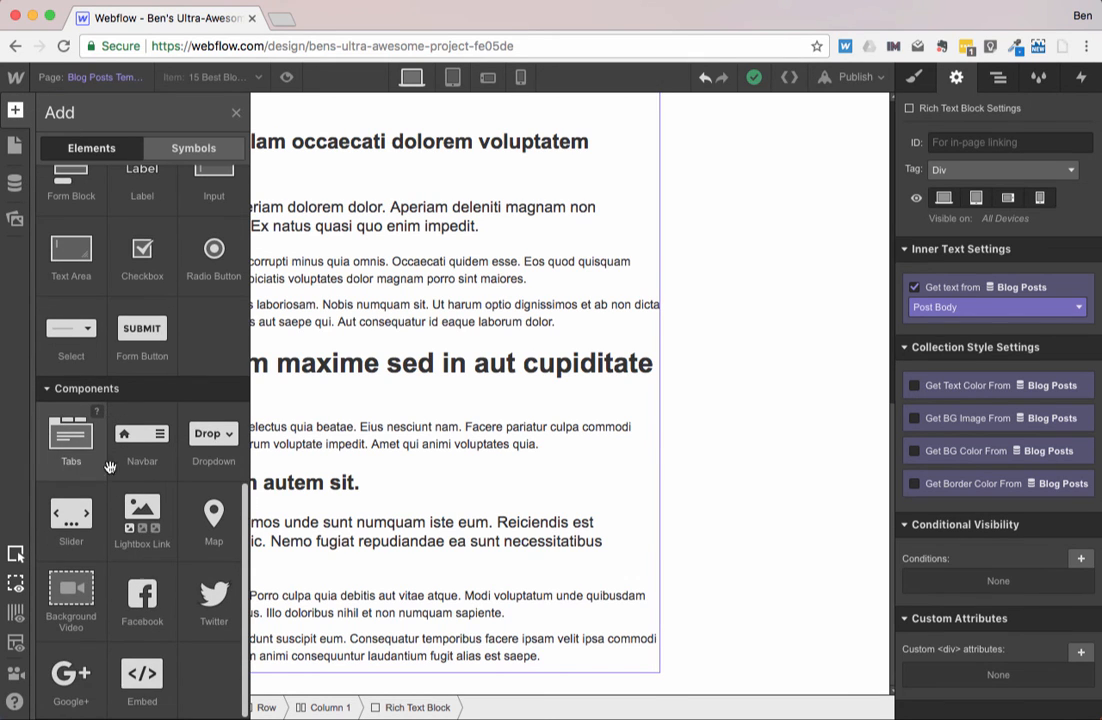
{"action": "left_click", "coordinate": [139, 673]}
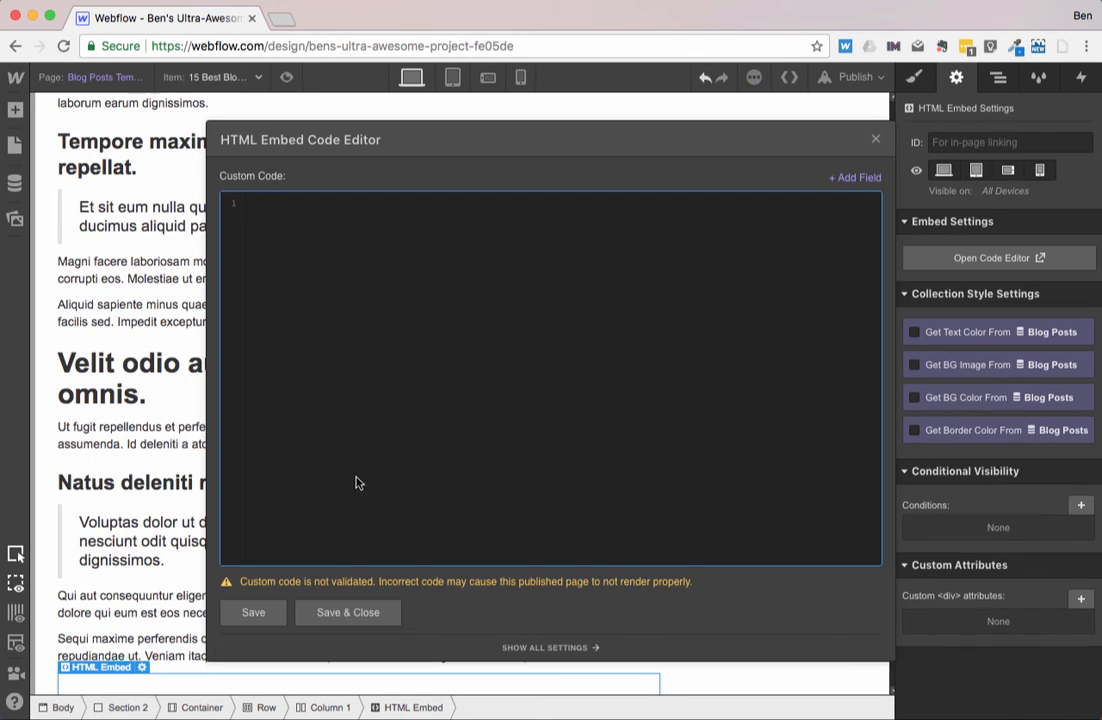
- Search the web for disqus in a new browser tab and open the Disqus website
{"action": "left_click", "coordinate": [280, 20]}
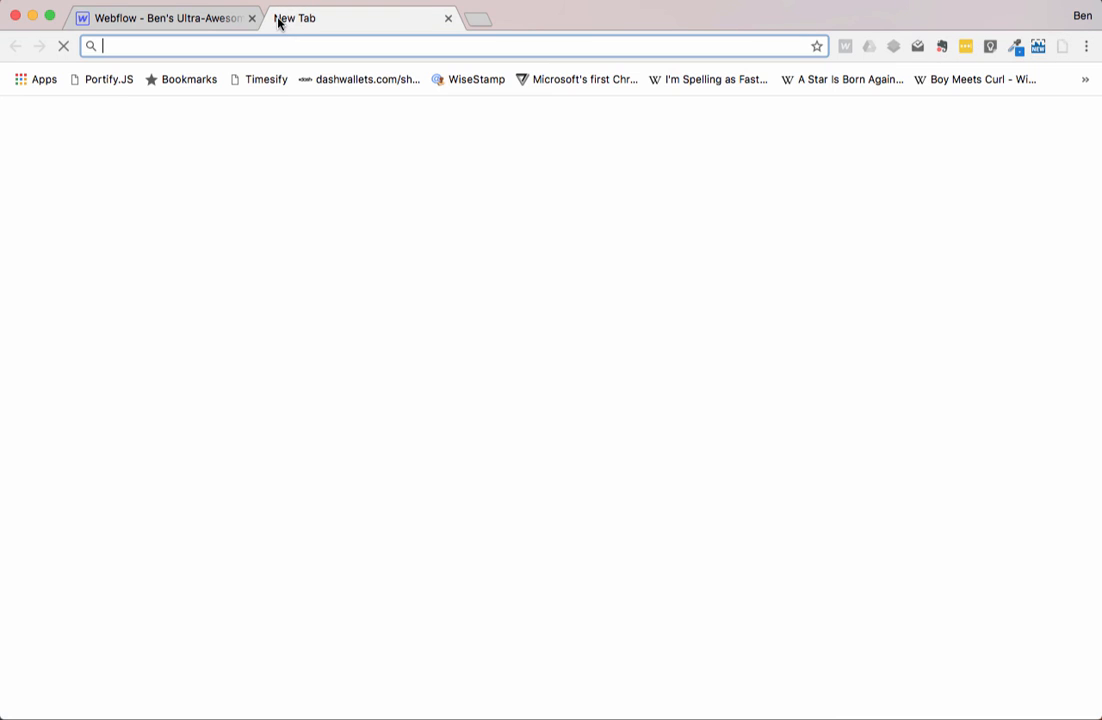
{"action": "type", "text": "disqus"}
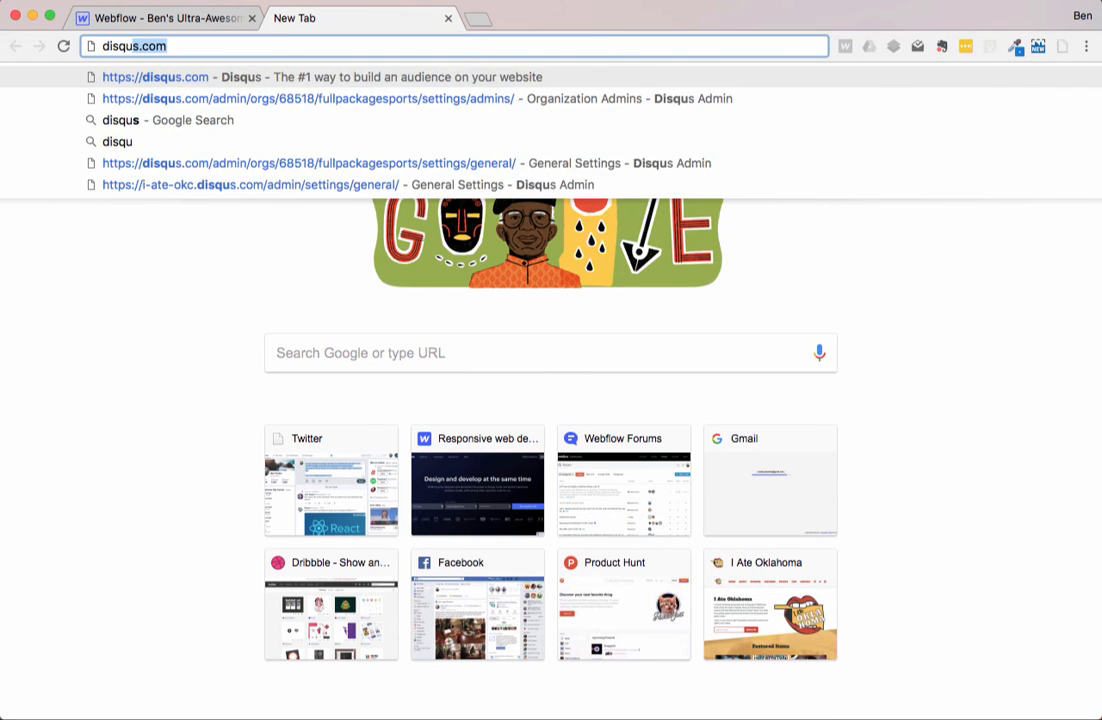
{"action": "key", "text": "Return"}
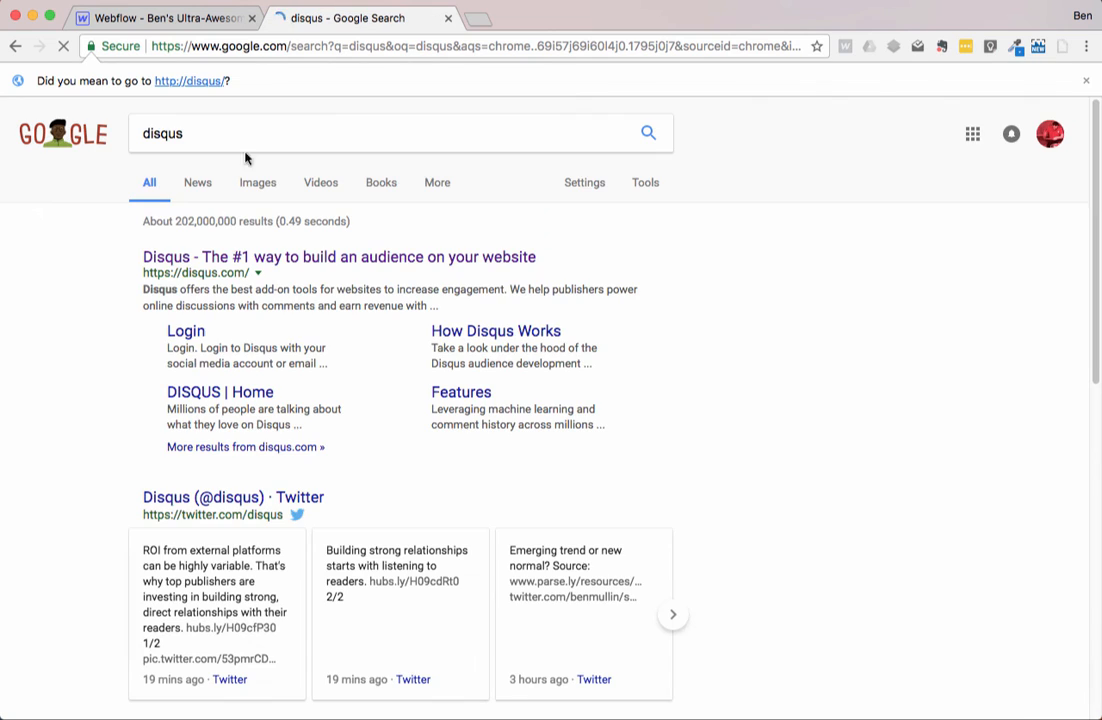
{"action": "left_click", "coordinate": [230, 258]}
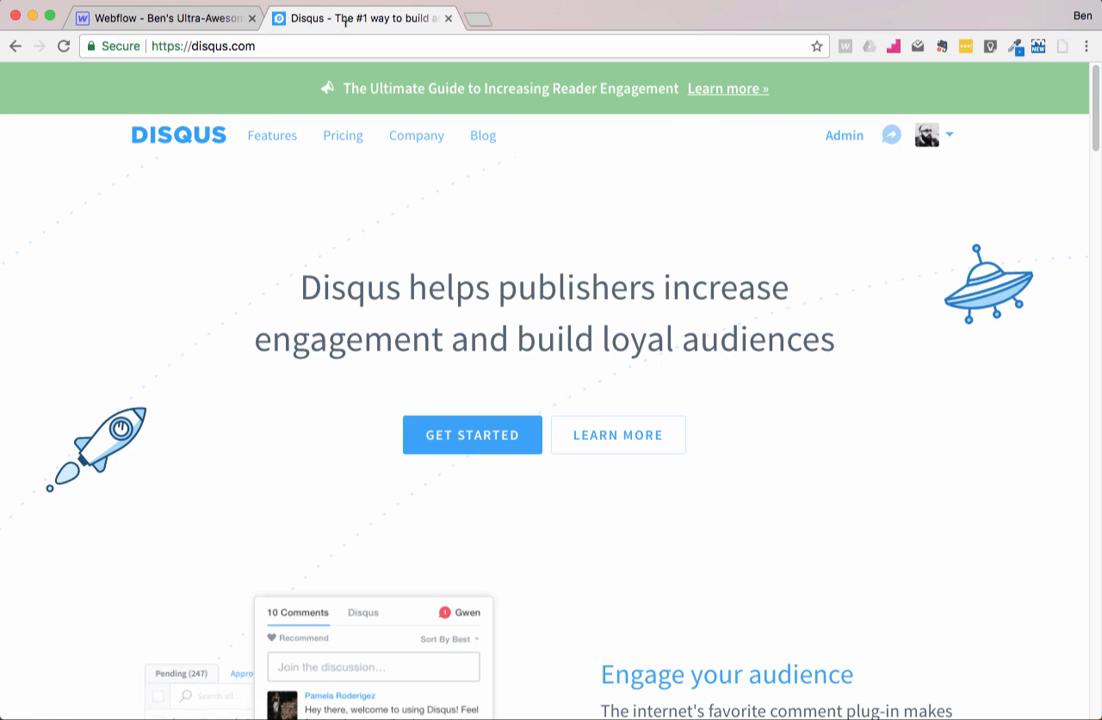
- Return to Webflow, close the HTML Embed code editor without entering code, and open the Home page's post list
{"action": "left_click", "coordinate": [204, 27]}
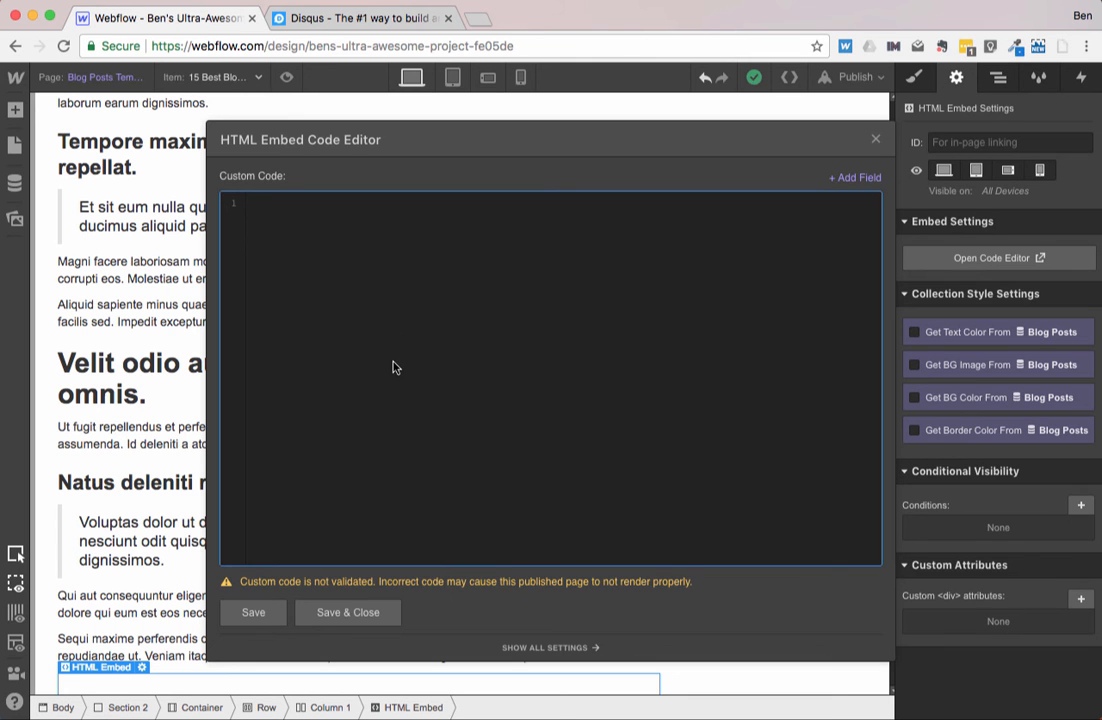
{"action": "left_click", "coordinate": [875, 140]}
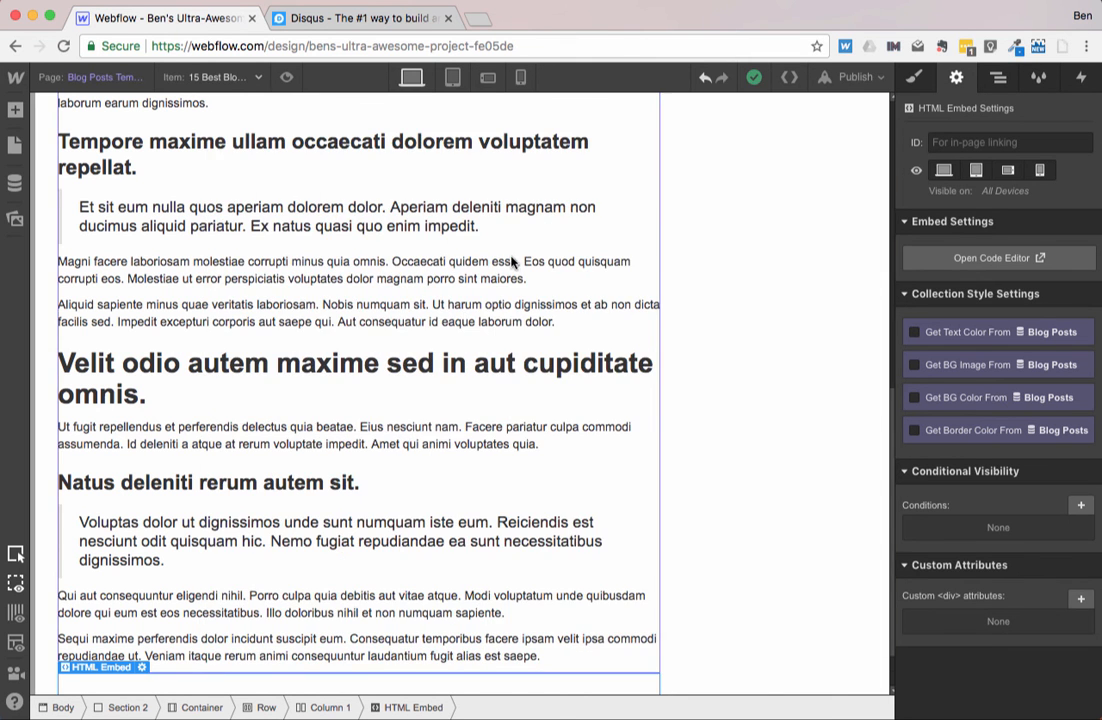
{"action": "scroll", "coordinate": [509, 263], "scroll_direction": "up", "scroll_amount": 15}
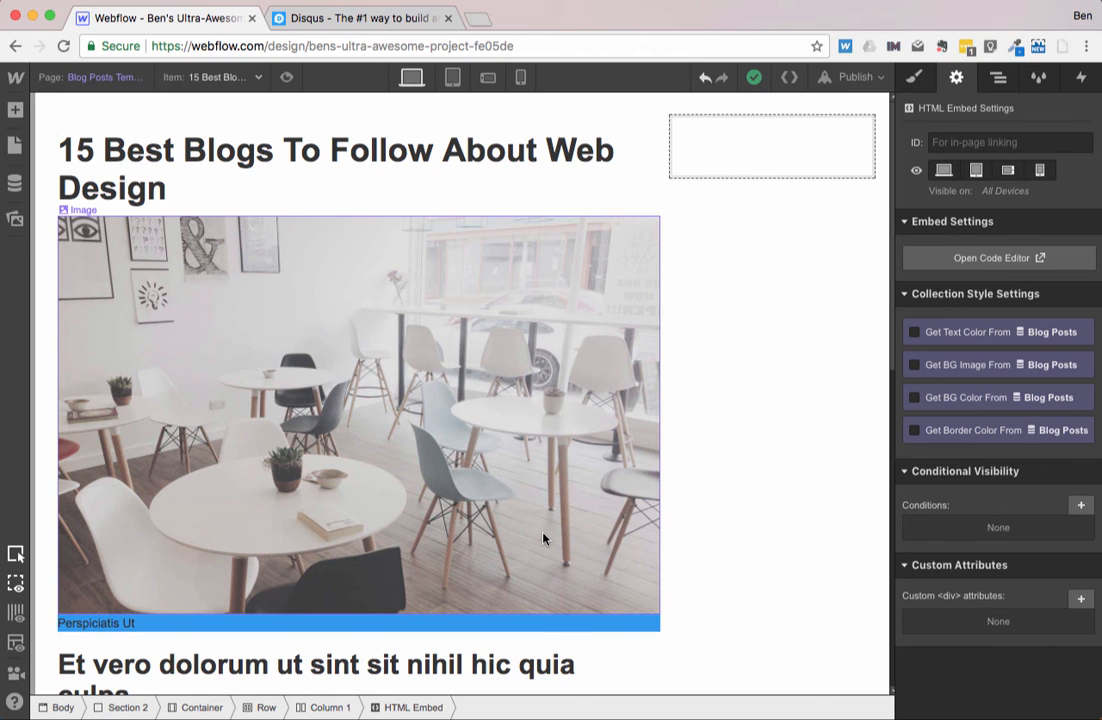
{"action": "left_click", "coordinate": [15, 150]}
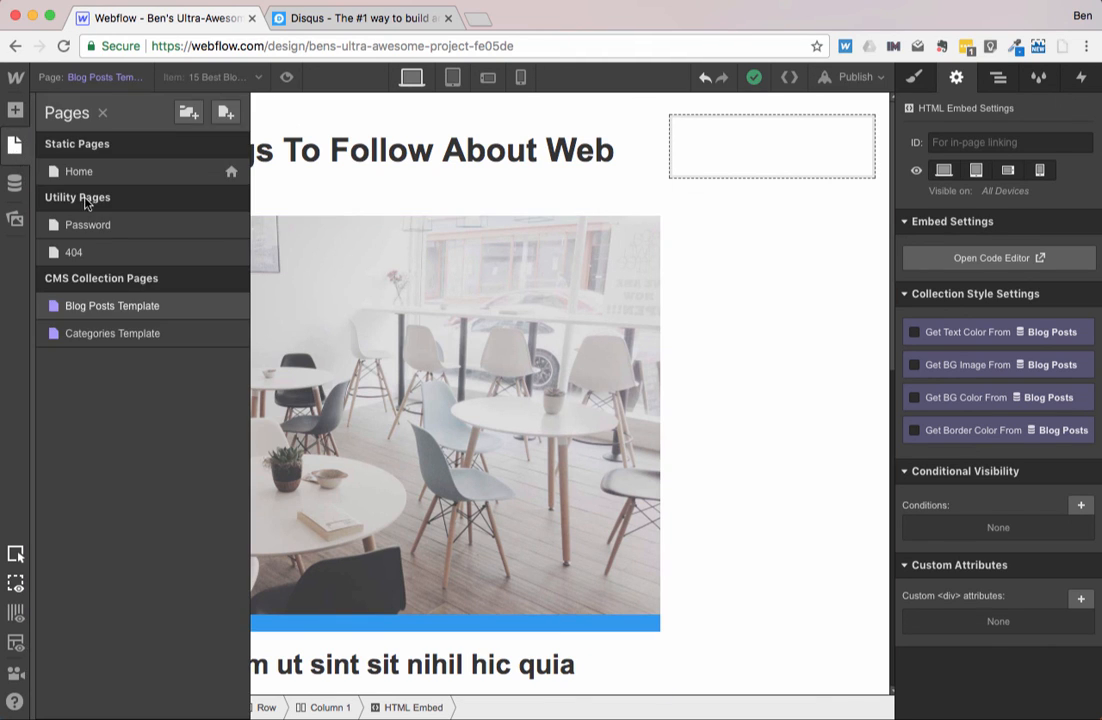
{"action": "left_click", "coordinate": [80, 174]}
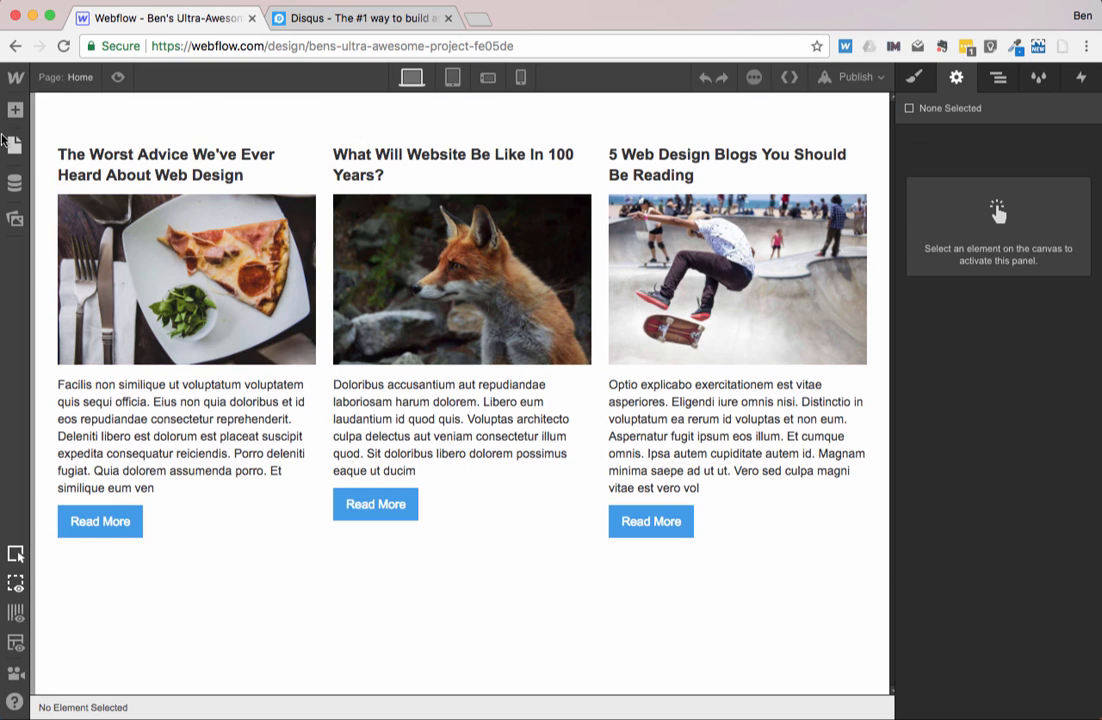
{"action": "left_click", "coordinate": [155, 147]}
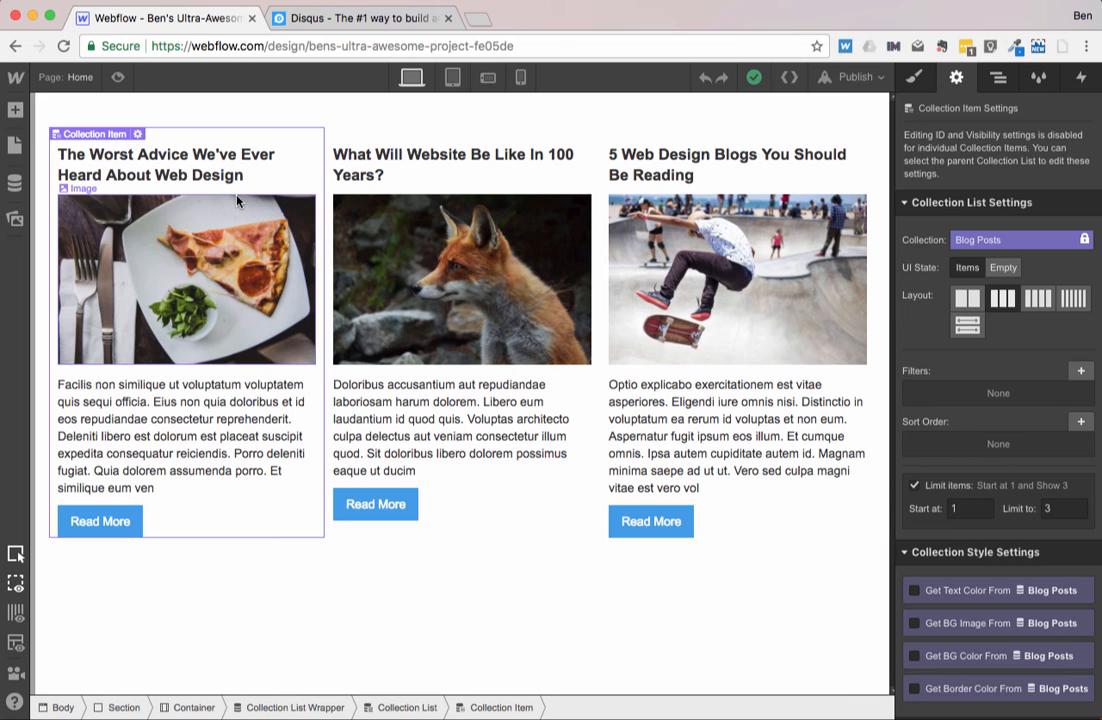
- Open the example blog site iateoklahoma.com in the browser tab showing Disqus
{"action": "left_click", "coordinate": [370, 18]}
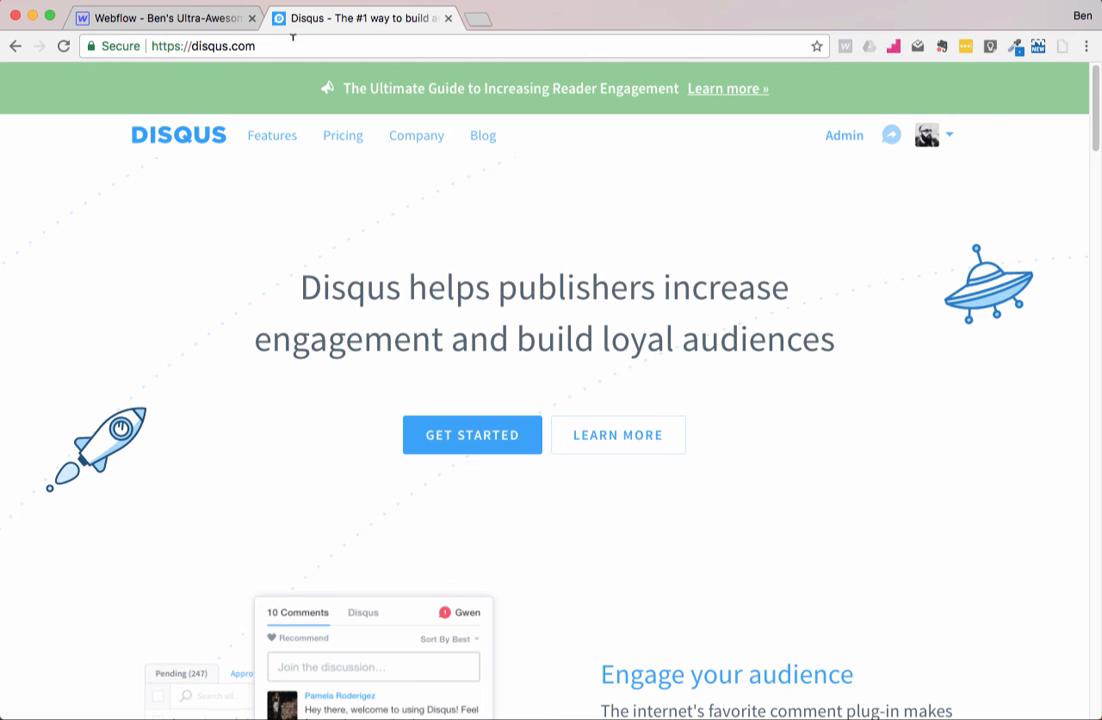
{"action": "left_click", "coordinate": [293, 44]}
{"action": "type", "text": "iate"}
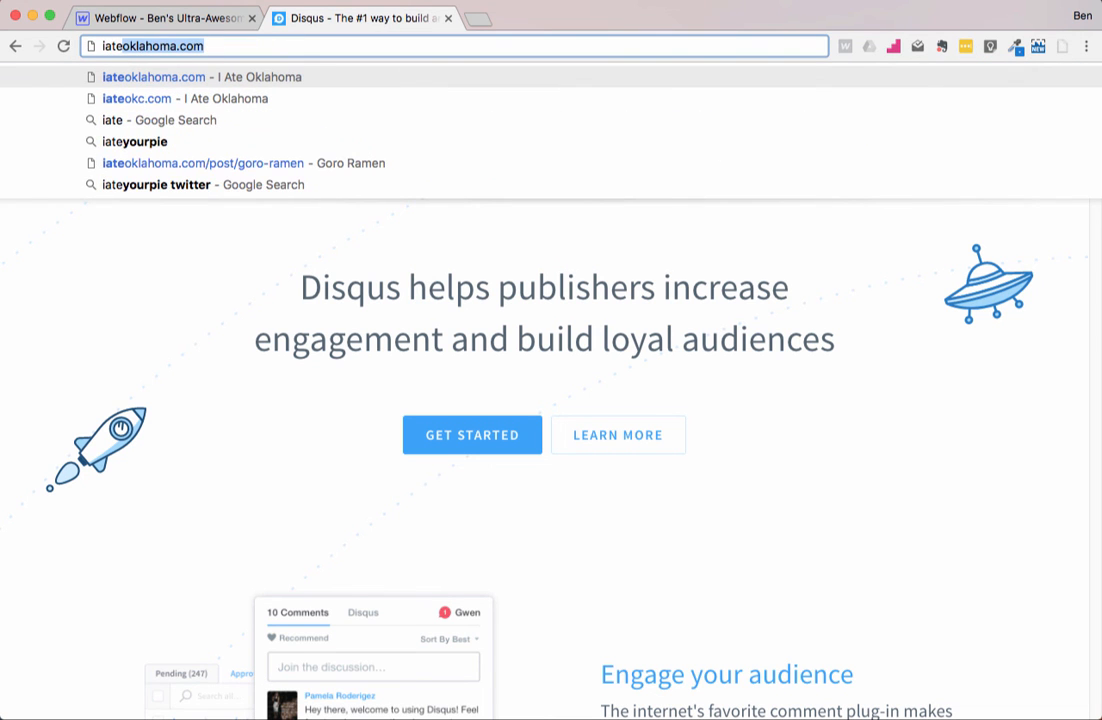
{"action": "key", "text": "Return"}
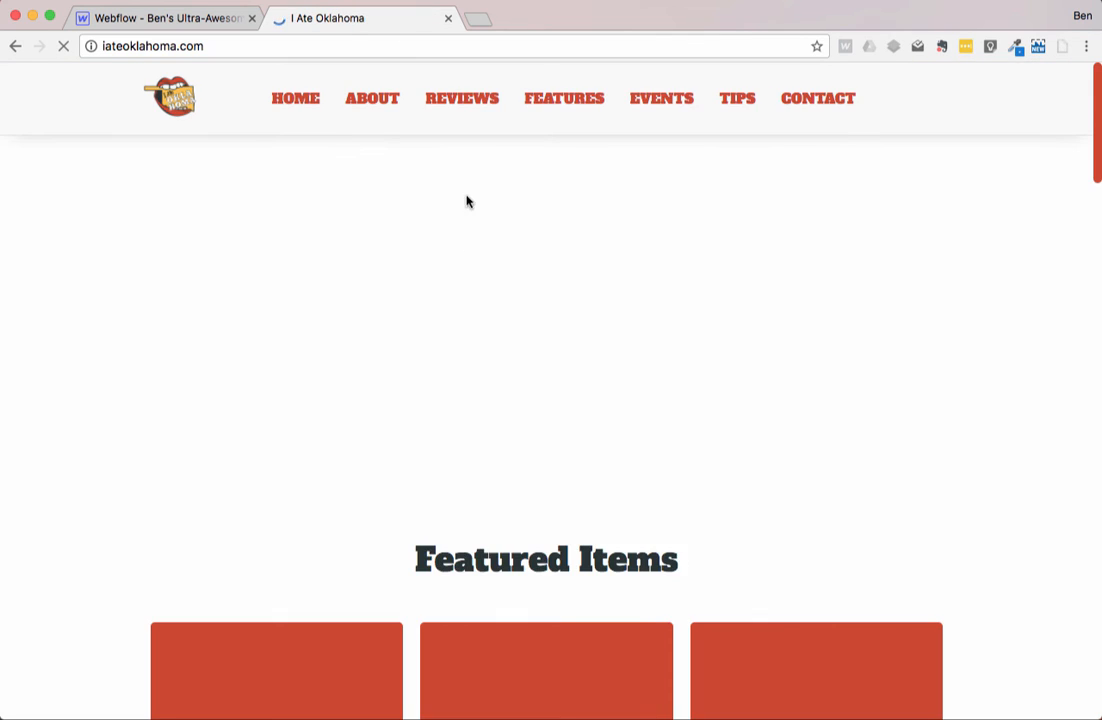
- Look over the example blog's home page post lists and open the featured article The New OKC Taco Tour (Part 1)
{"action": "scroll", "coordinate": [673, 291], "scroll_direction": "down", "scroll_amount": 5}
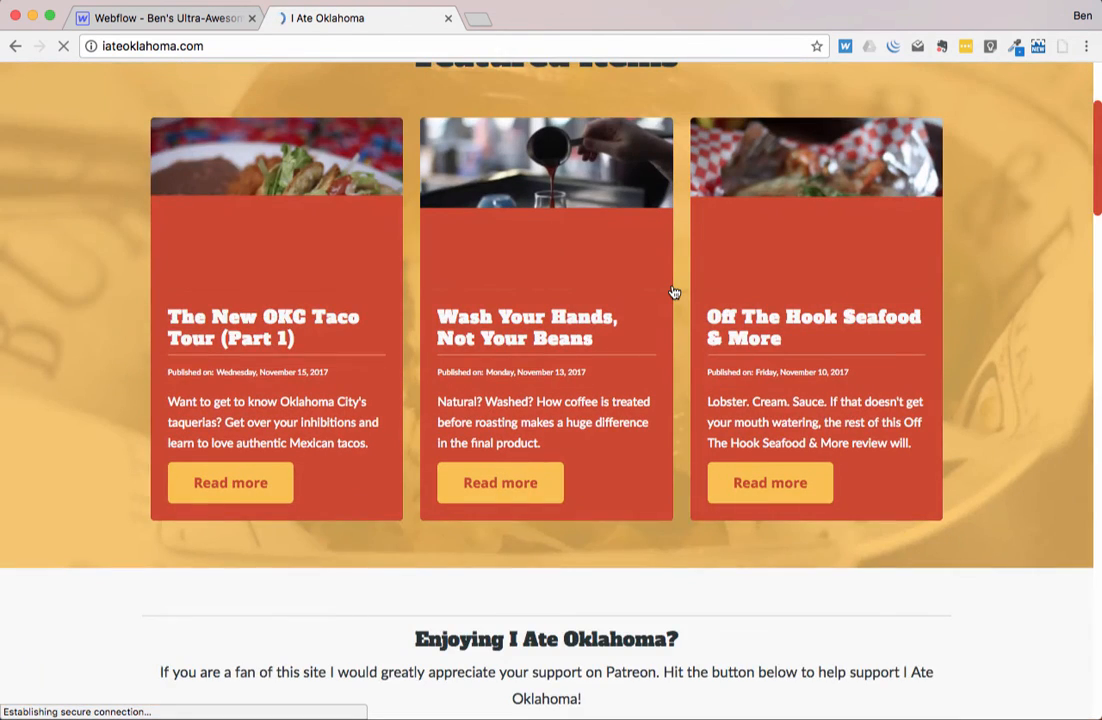
{"action": "scroll", "coordinate": [673, 291], "scroll_direction": "down", "scroll_amount": 12}
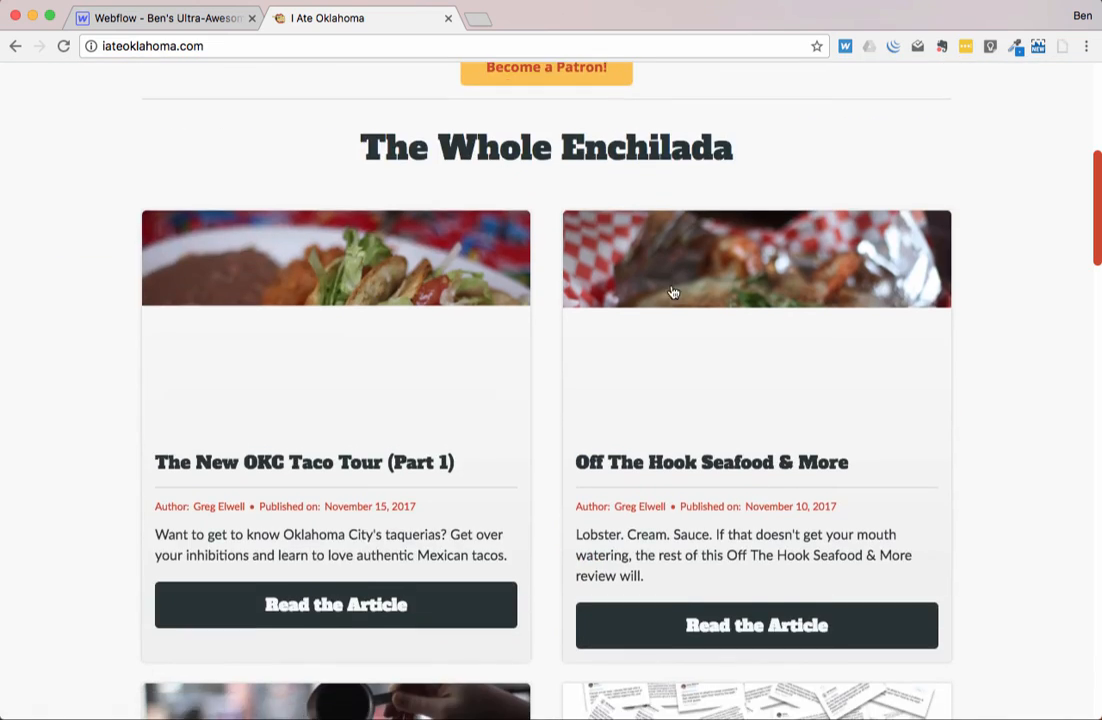
{"action": "scroll", "coordinate": [673, 291], "scroll_direction": "up", "scroll_amount": 10}
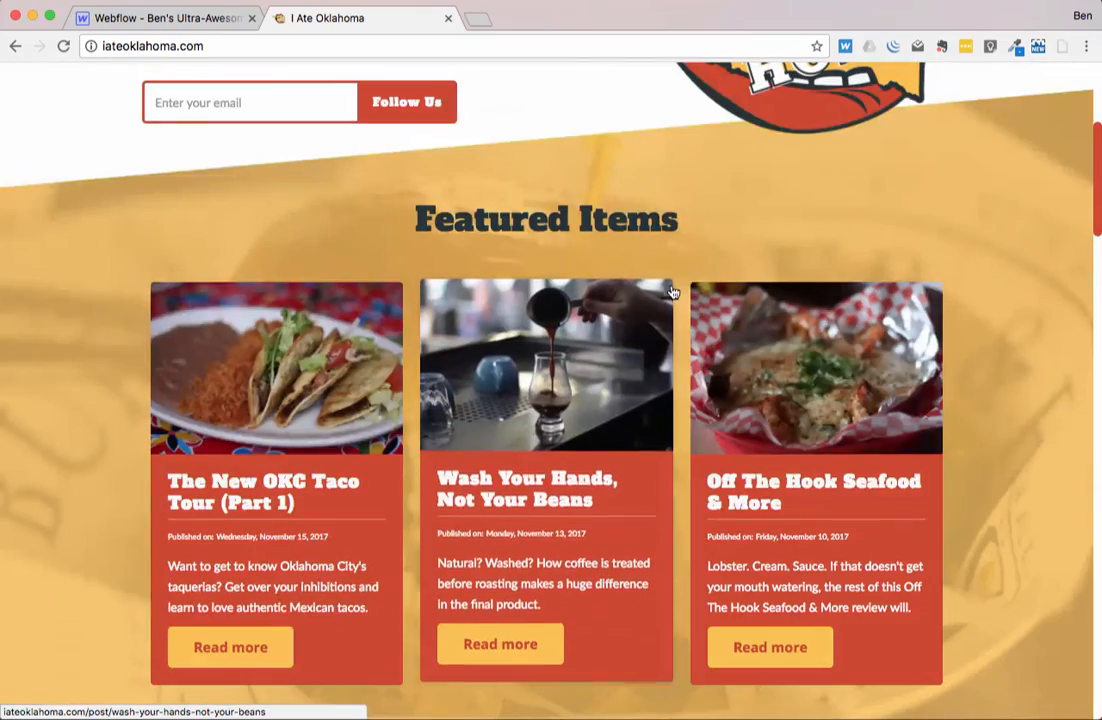
{"action": "left_click", "coordinate": [257, 632]}
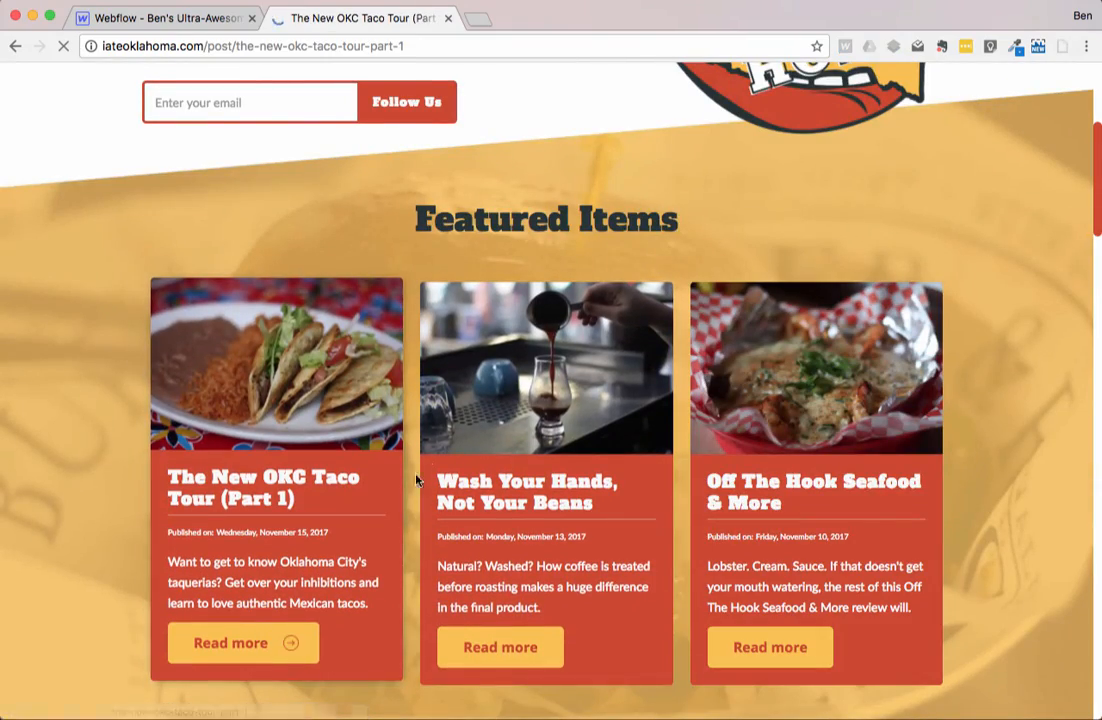
- Examine the taco tour article's body, Disqus comments, category cards and header, and return to the Webflow project
{"action": "scroll", "coordinate": [448, 414], "scroll_direction": "down", "scroll_amount": 15}
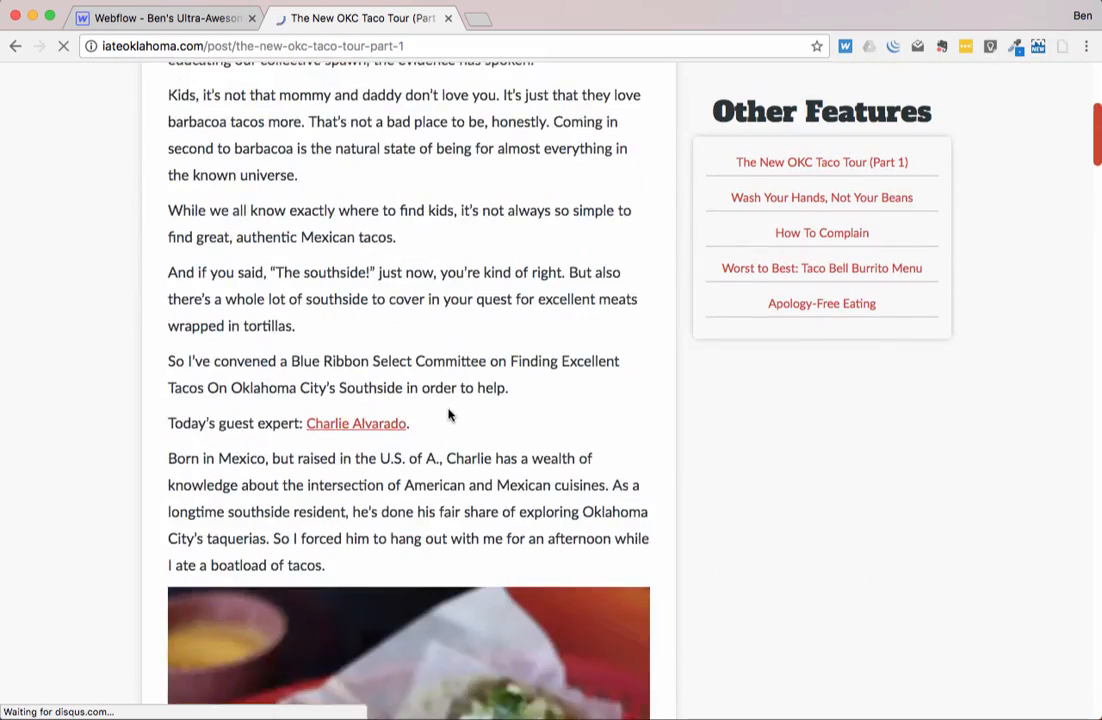
{"action": "scroll", "coordinate": [448, 414], "scroll_direction": "down", "scroll_amount": 15}
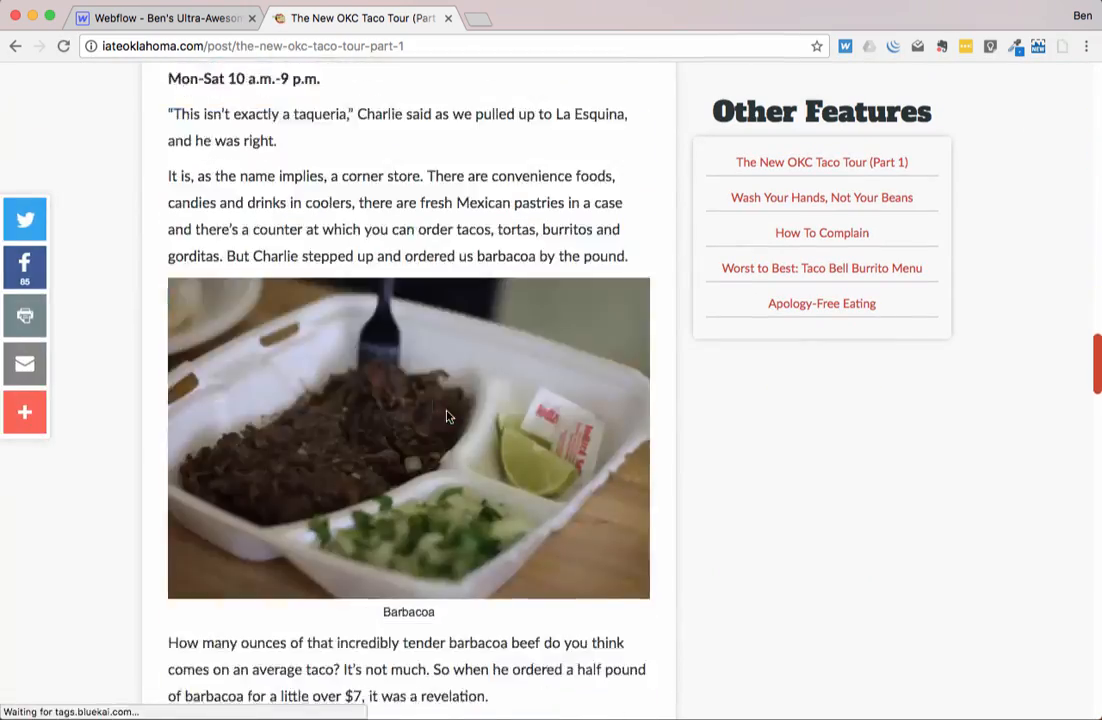
{"action": "scroll", "coordinate": [389, 363], "scroll_direction": "down", "scroll_amount": 20}
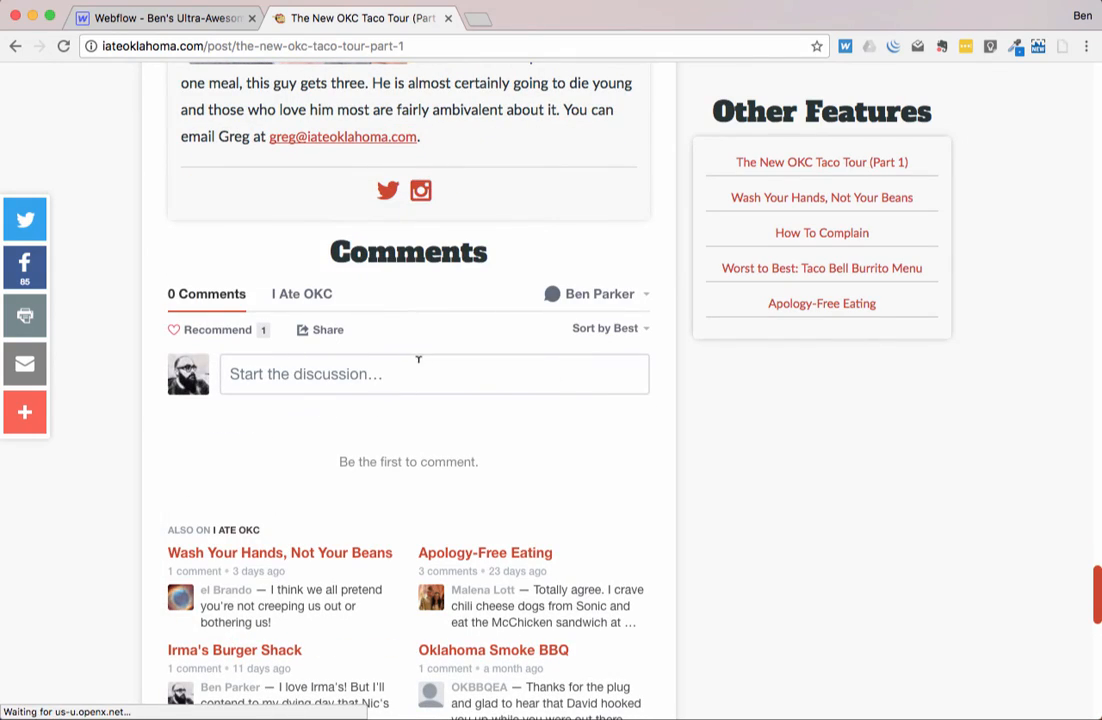
{"action": "scroll", "coordinate": [418, 360], "scroll_direction": "down", "scroll_amount": 10}
{"action": "scroll", "coordinate": [404, 372], "scroll_direction": "up", "scroll_amount": 3}
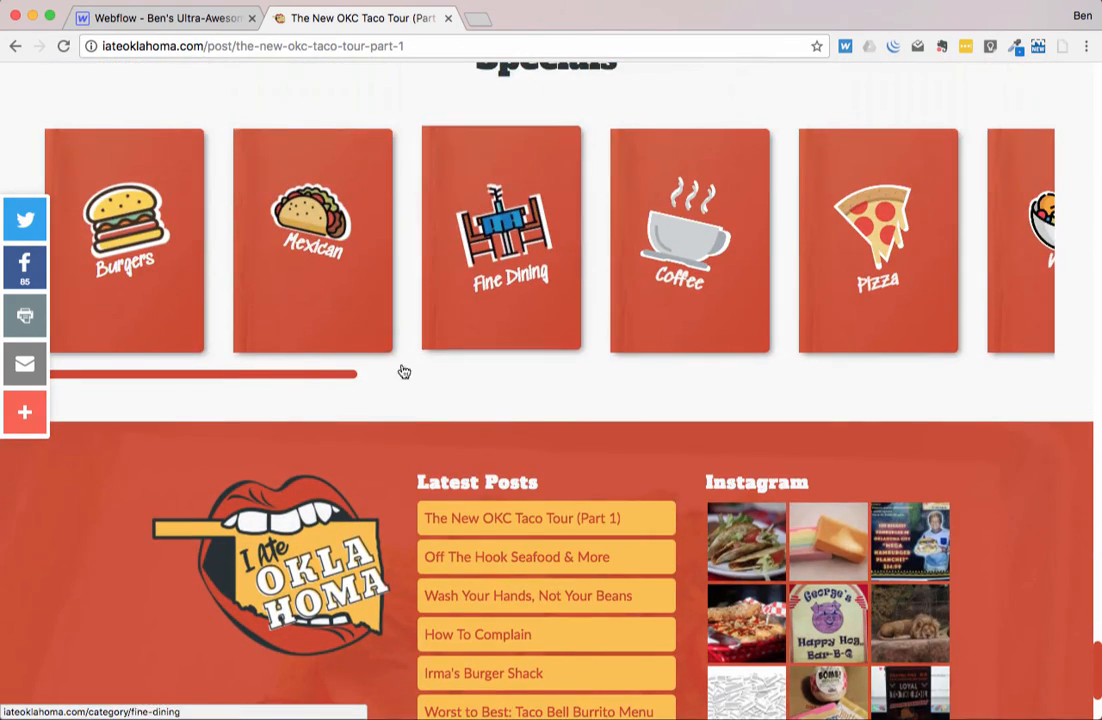
{"action": "left_click_drag", "start_coordinate": [312, 376], "coordinate": [242, 378]}
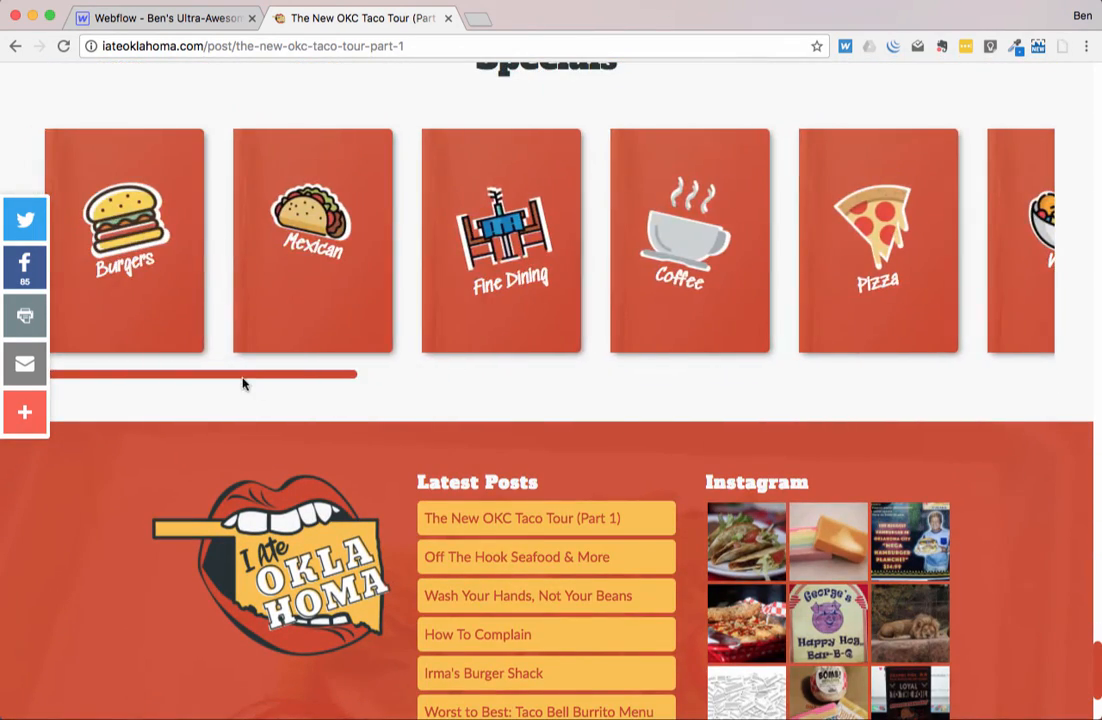
{"action": "scroll", "coordinate": [337, 413], "scroll_direction": "up", "scroll_amount": 20}
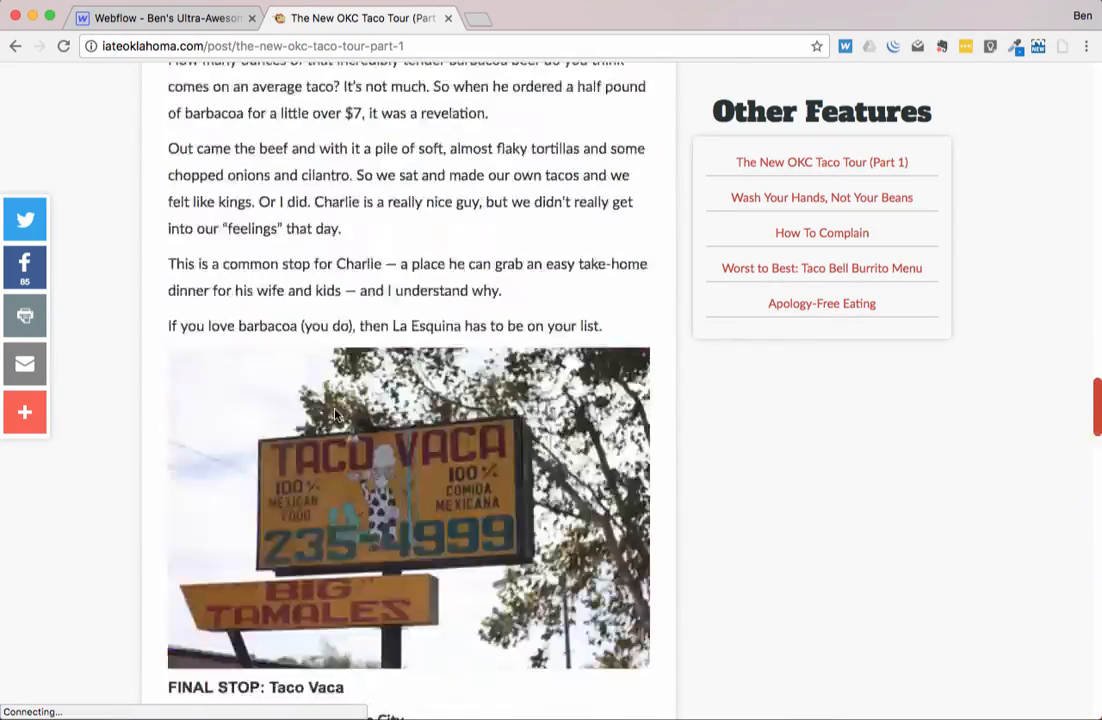
{"action": "scroll", "coordinate": [336, 413], "scroll_direction": "up", "scroll_amount": 15}
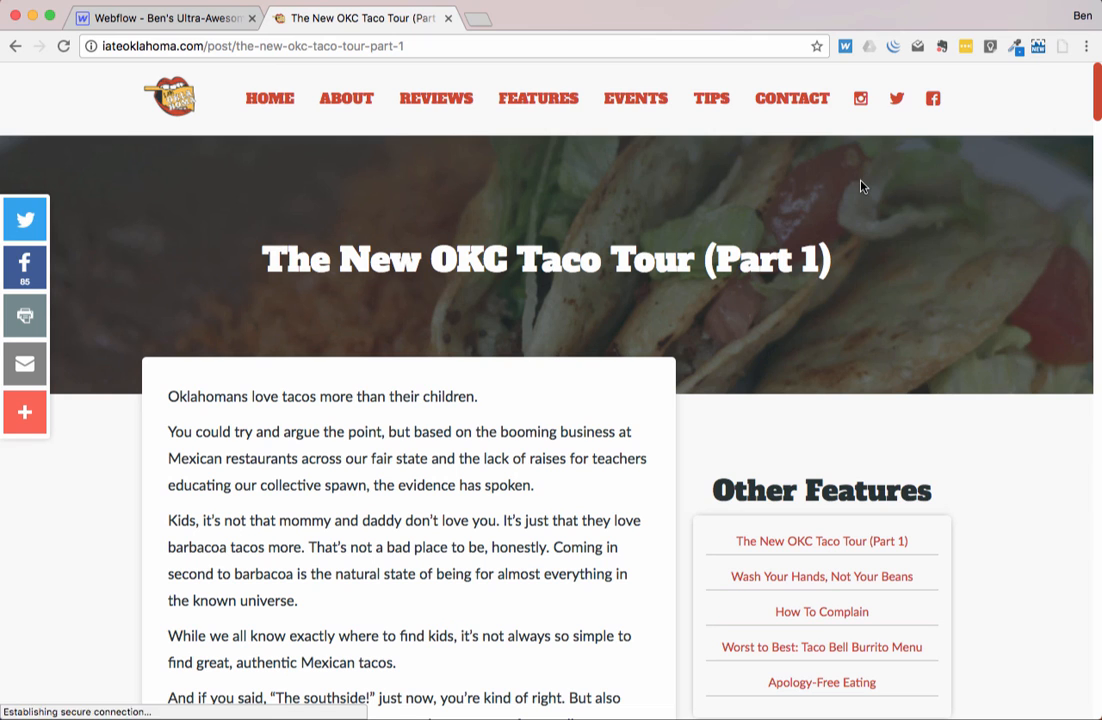
{"action": "left_click", "coordinate": [189, 19]}
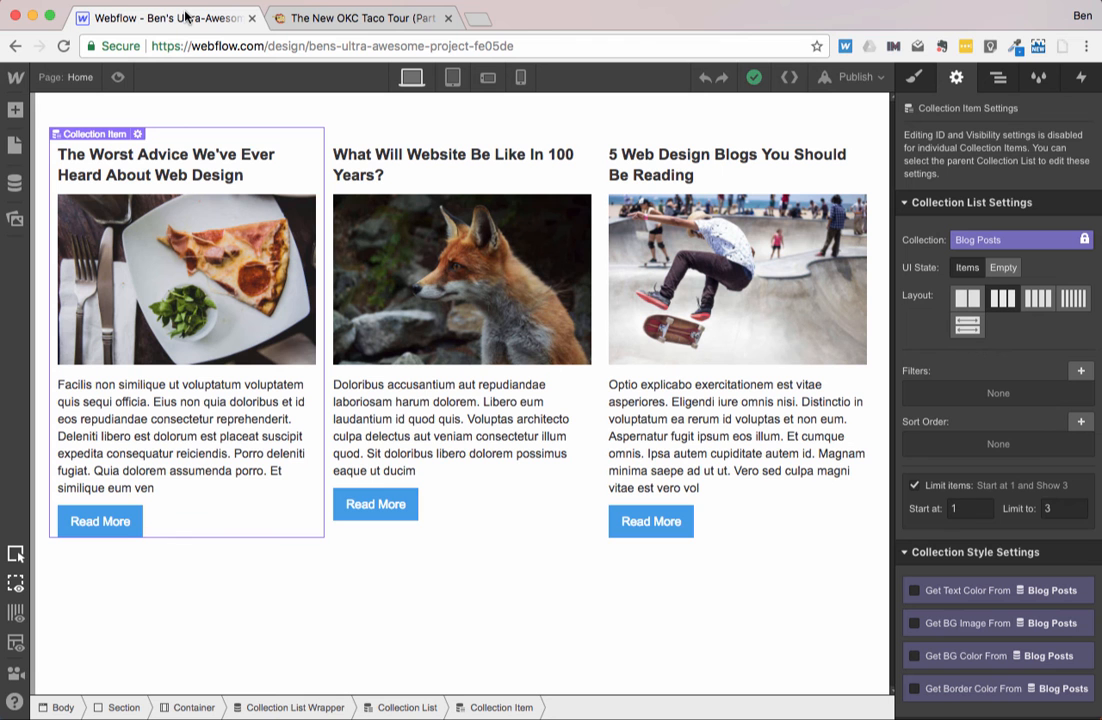